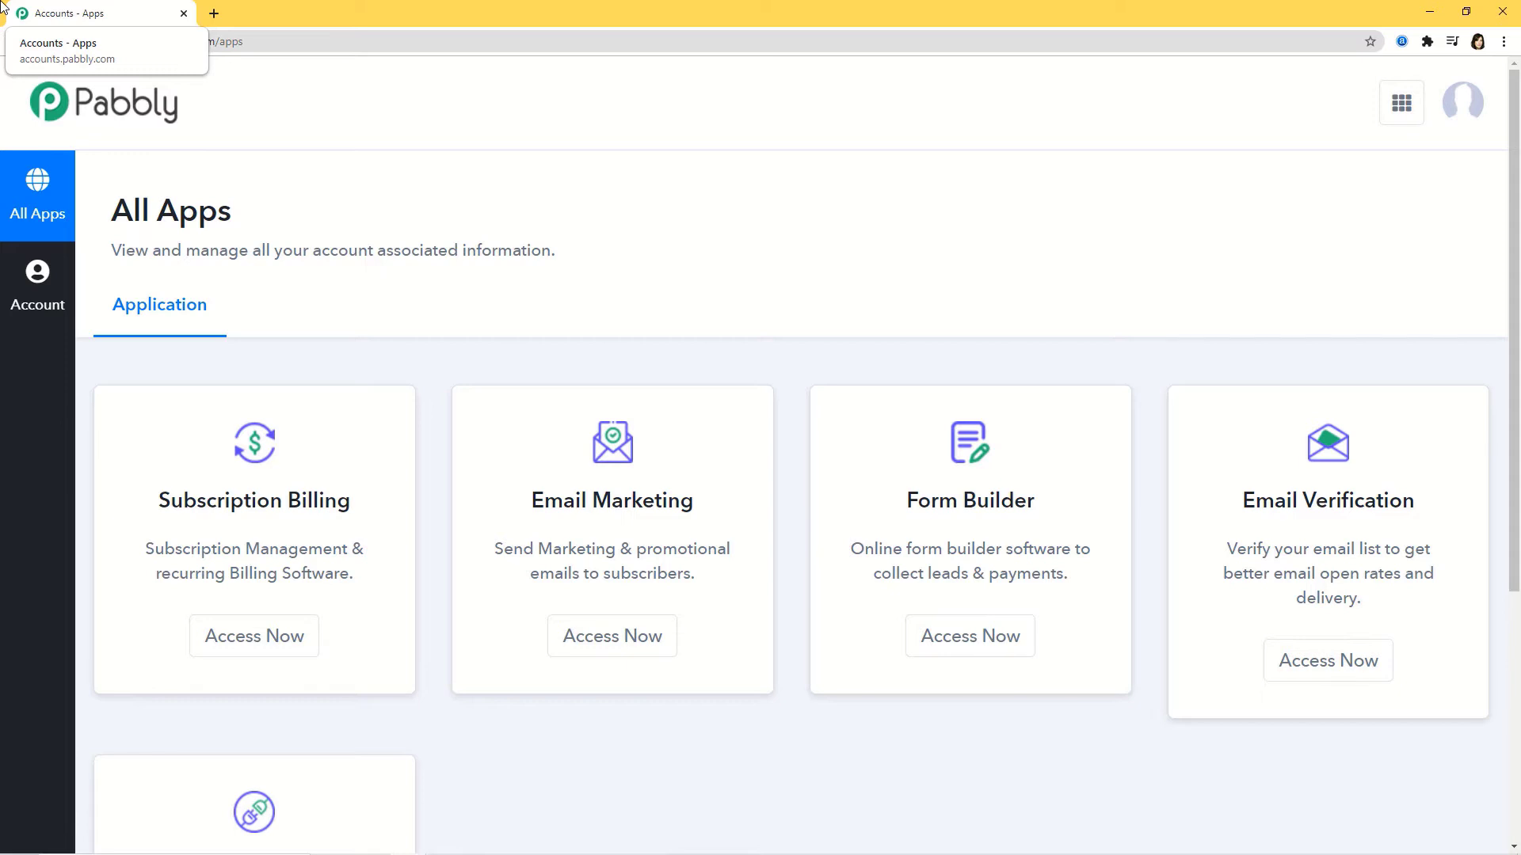
- Open the Connect application from the Pabbly apps page and look over its workflow dashboard
{"action": "scroll", "coordinate": [954, 111], "scroll_direction": "down", "scroll_amount": 5}
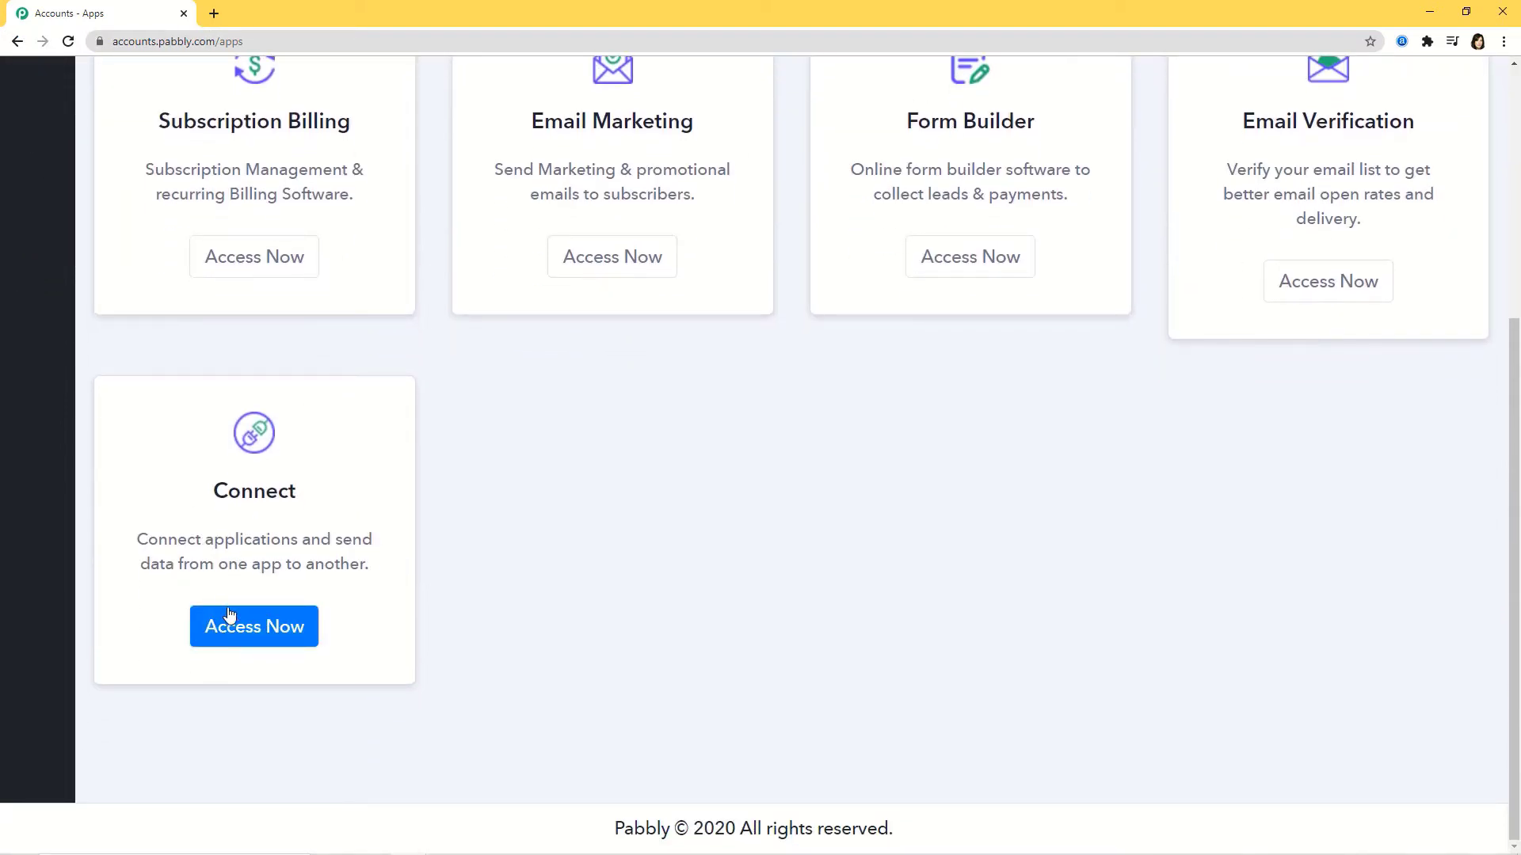
{"action": "left_click", "coordinate": [237, 628]}
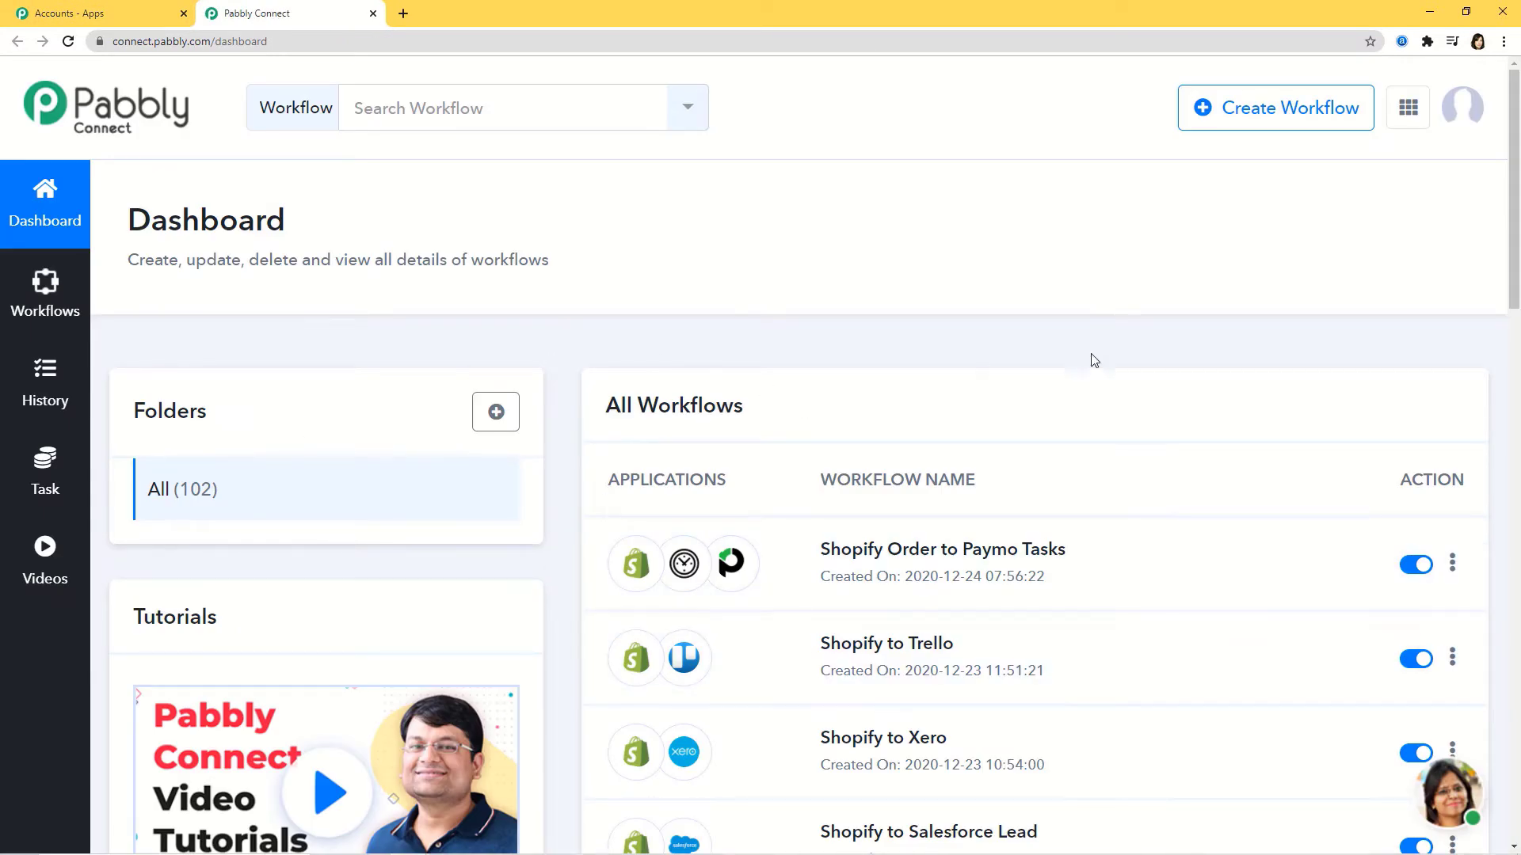
{"action": "scroll", "coordinate": [1085, 584], "scroll_direction": "down", "scroll_amount": 3}
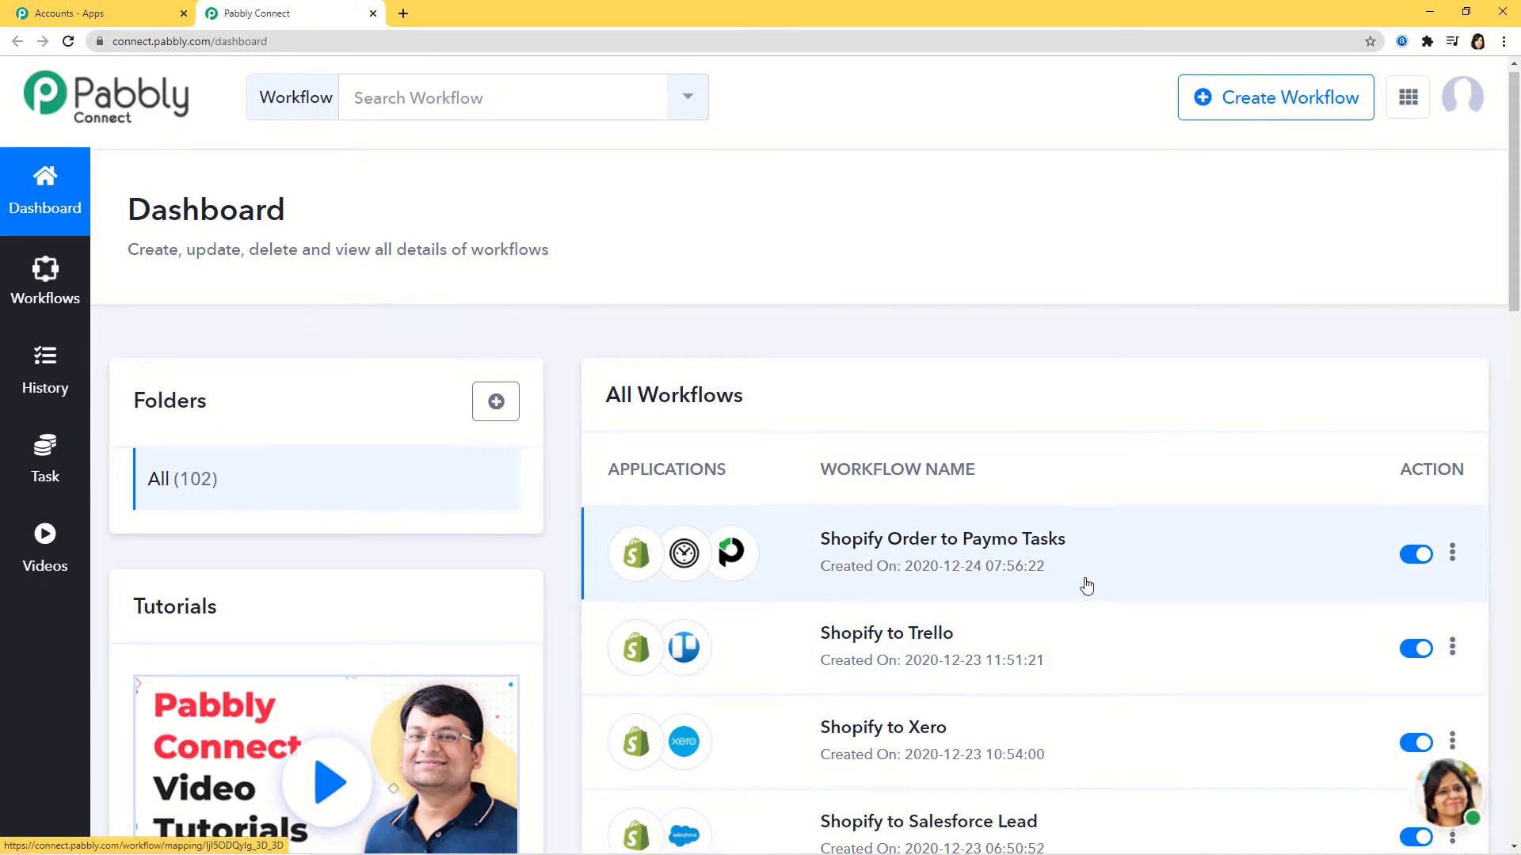
{"action": "scroll", "coordinate": [1086, 585], "scroll_direction": "up", "scroll_amount": 3}
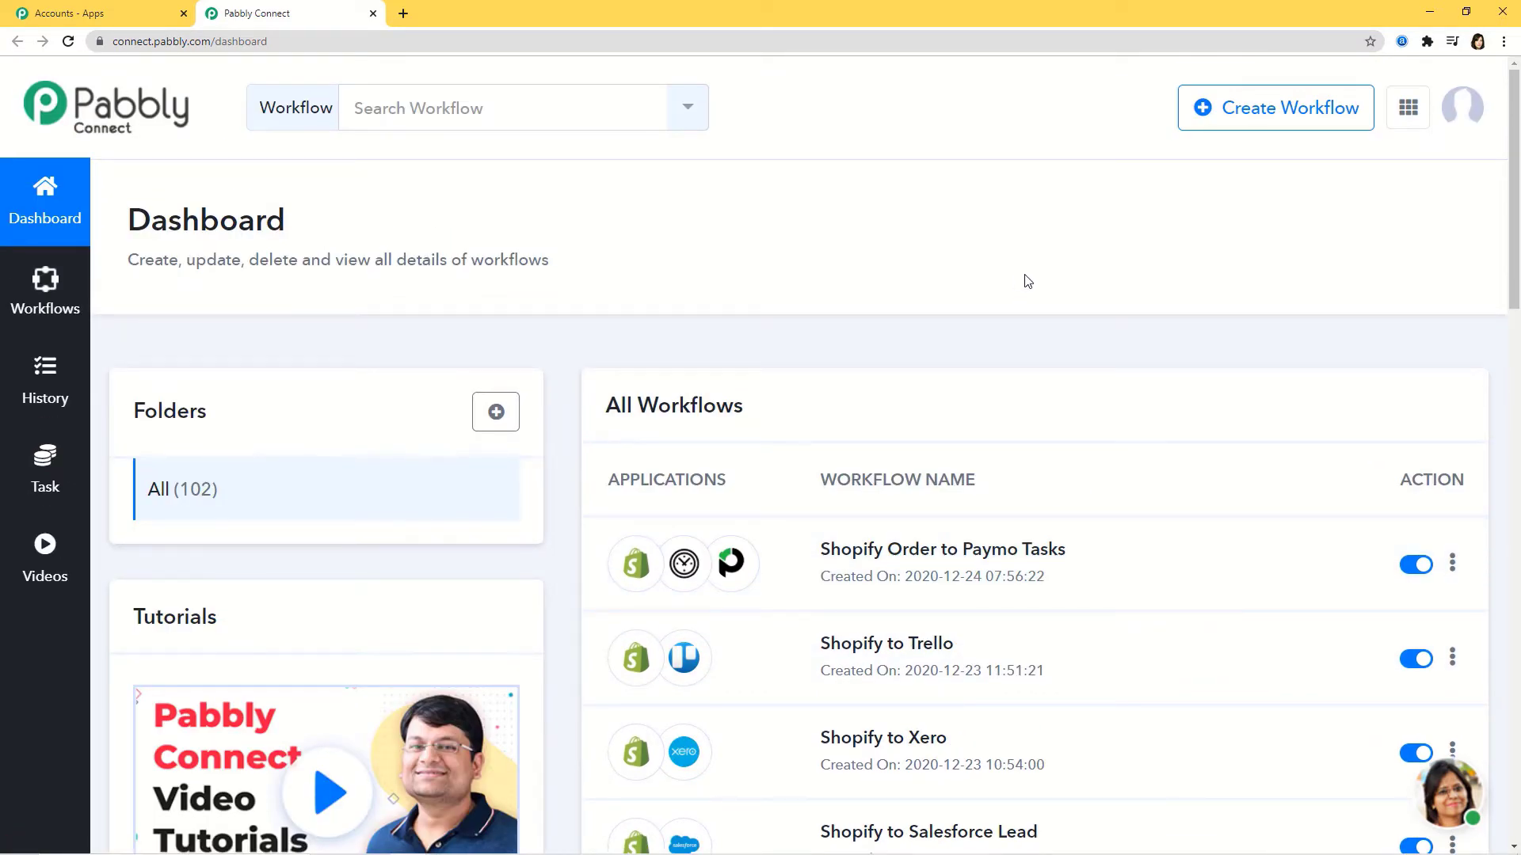
- Create a new workflow named "Salesforce to Jira"
{"action": "left_click", "coordinate": [1257, 114]}
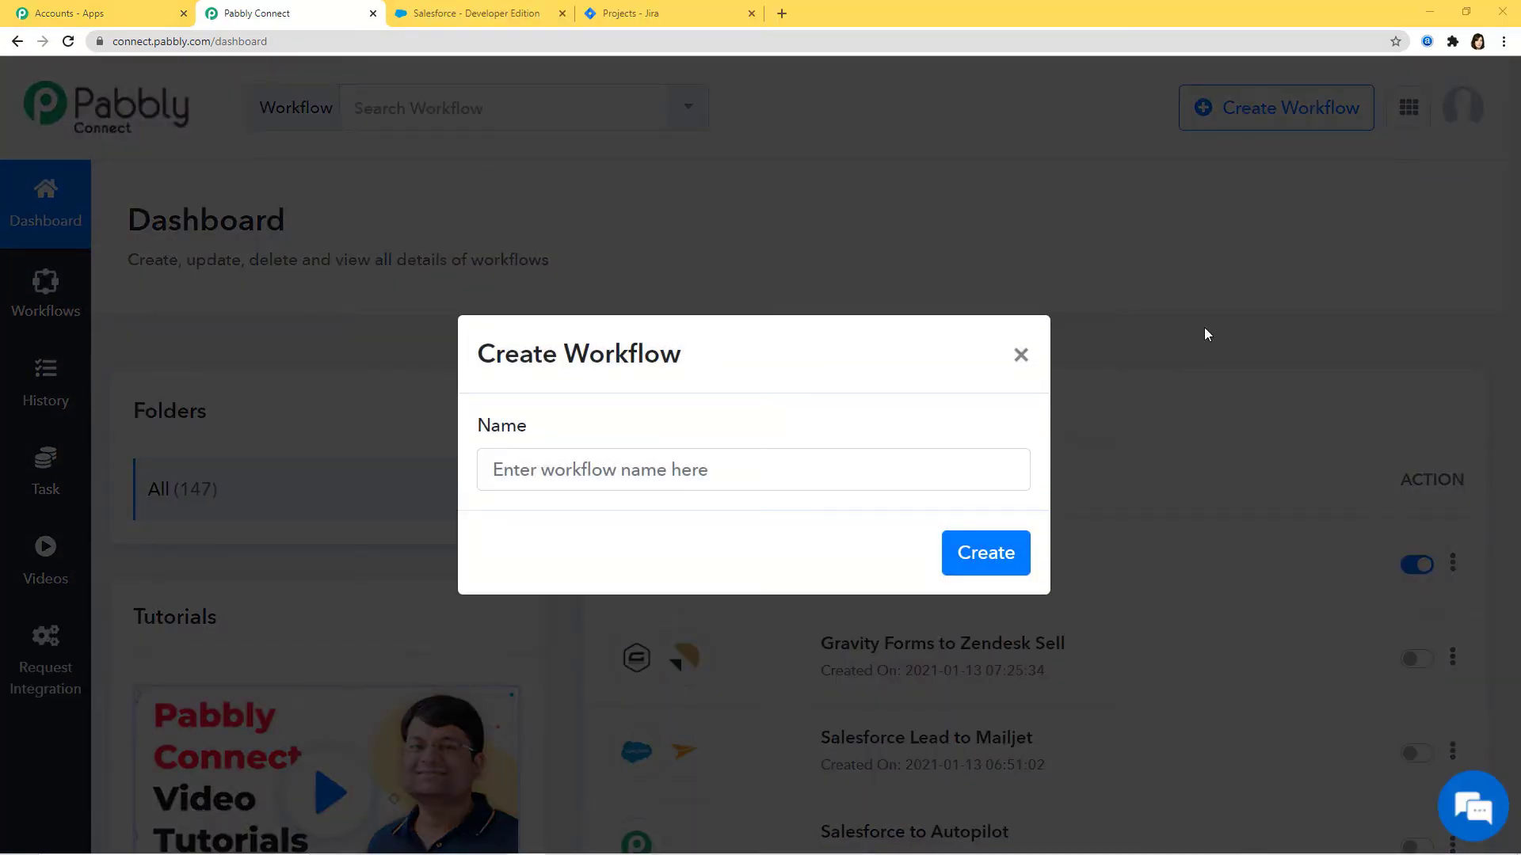
{"action": "left_click", "coordinate": [676, 475]}
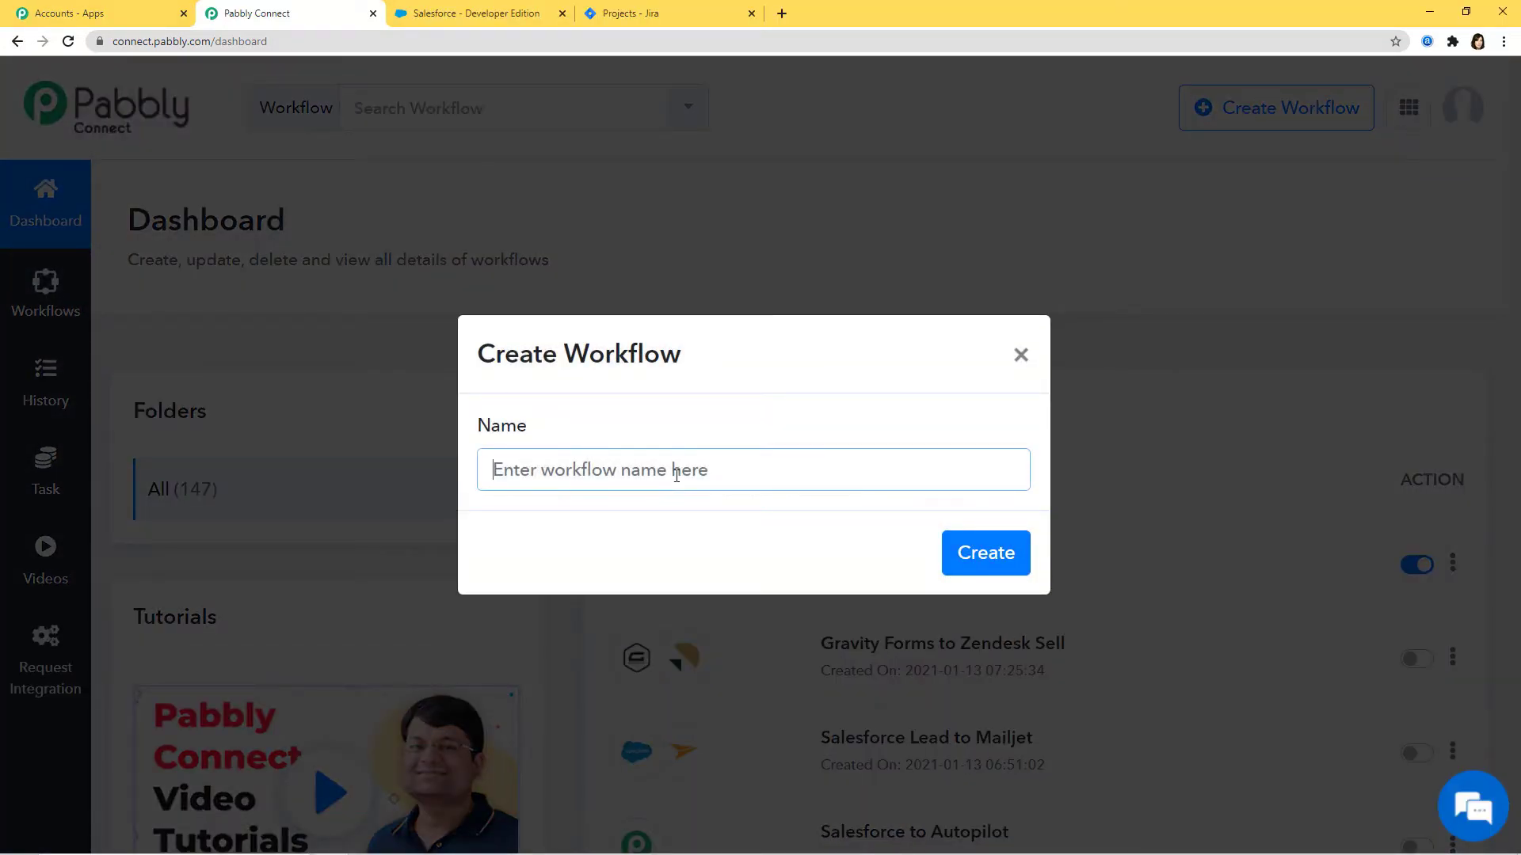
{"action": "type", "text": "Salesforc"}
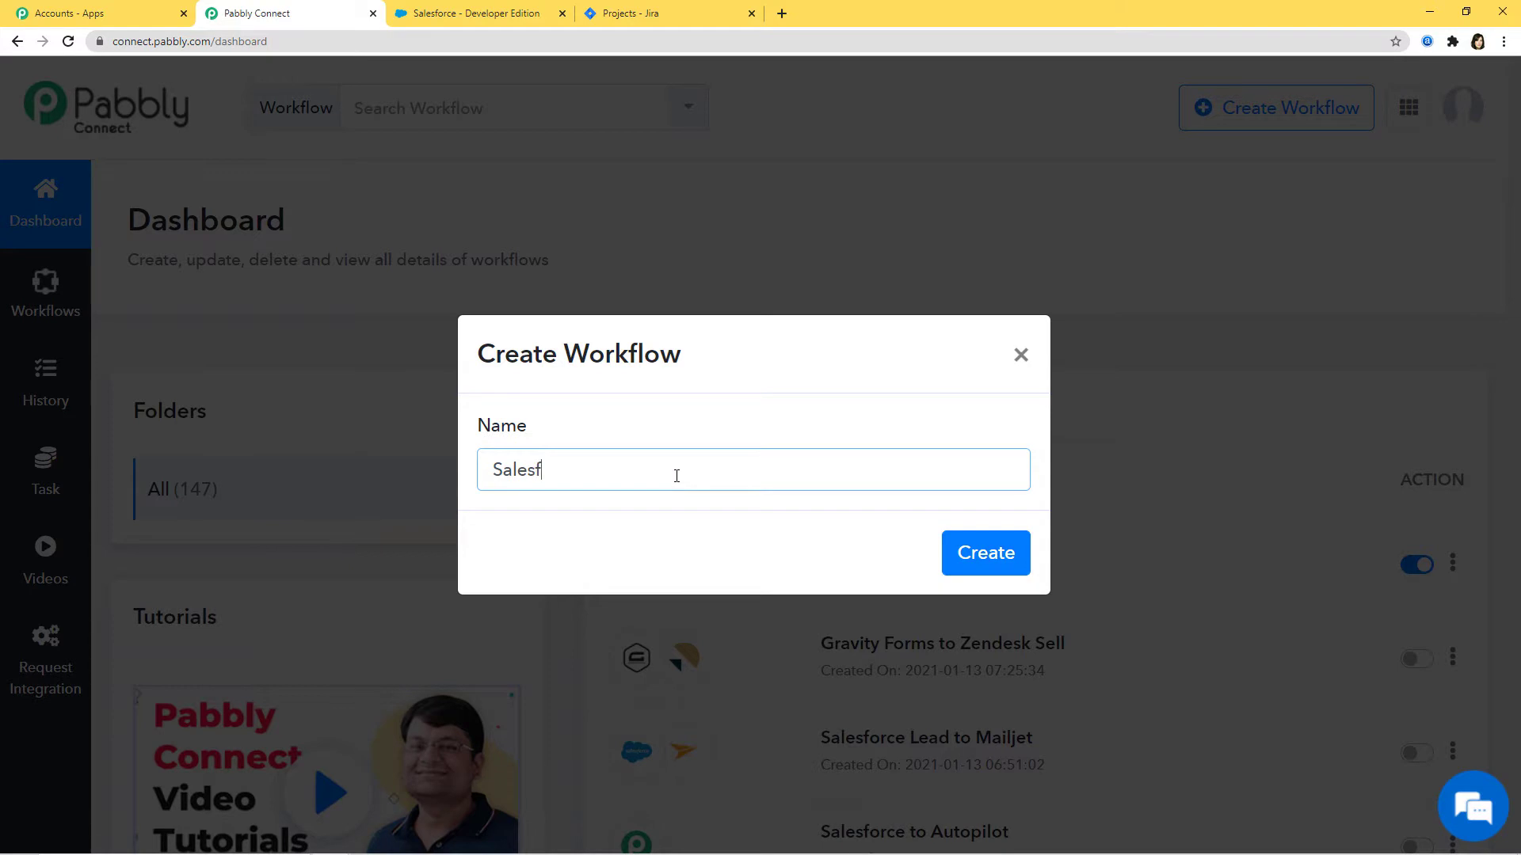
{"action": "type", "text": "e to Jira"}
{"action": "left_click", "coordinate": [982, 553]}
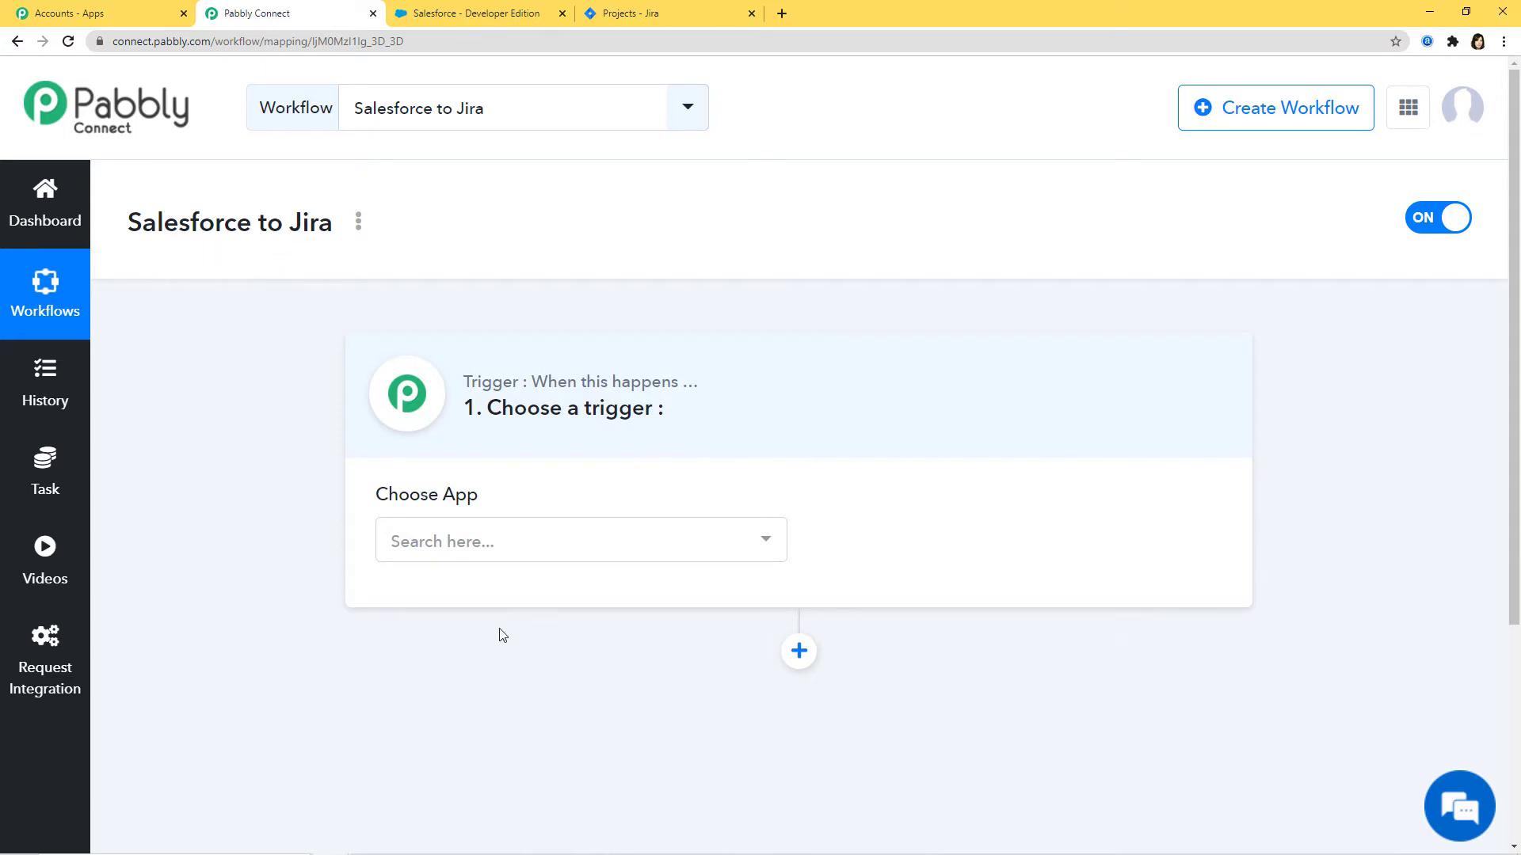
- Set the workflow's trigger app to Salesforce and its trigger event to New Task
{"action": "left_click", "coordinate": [579, 548]}
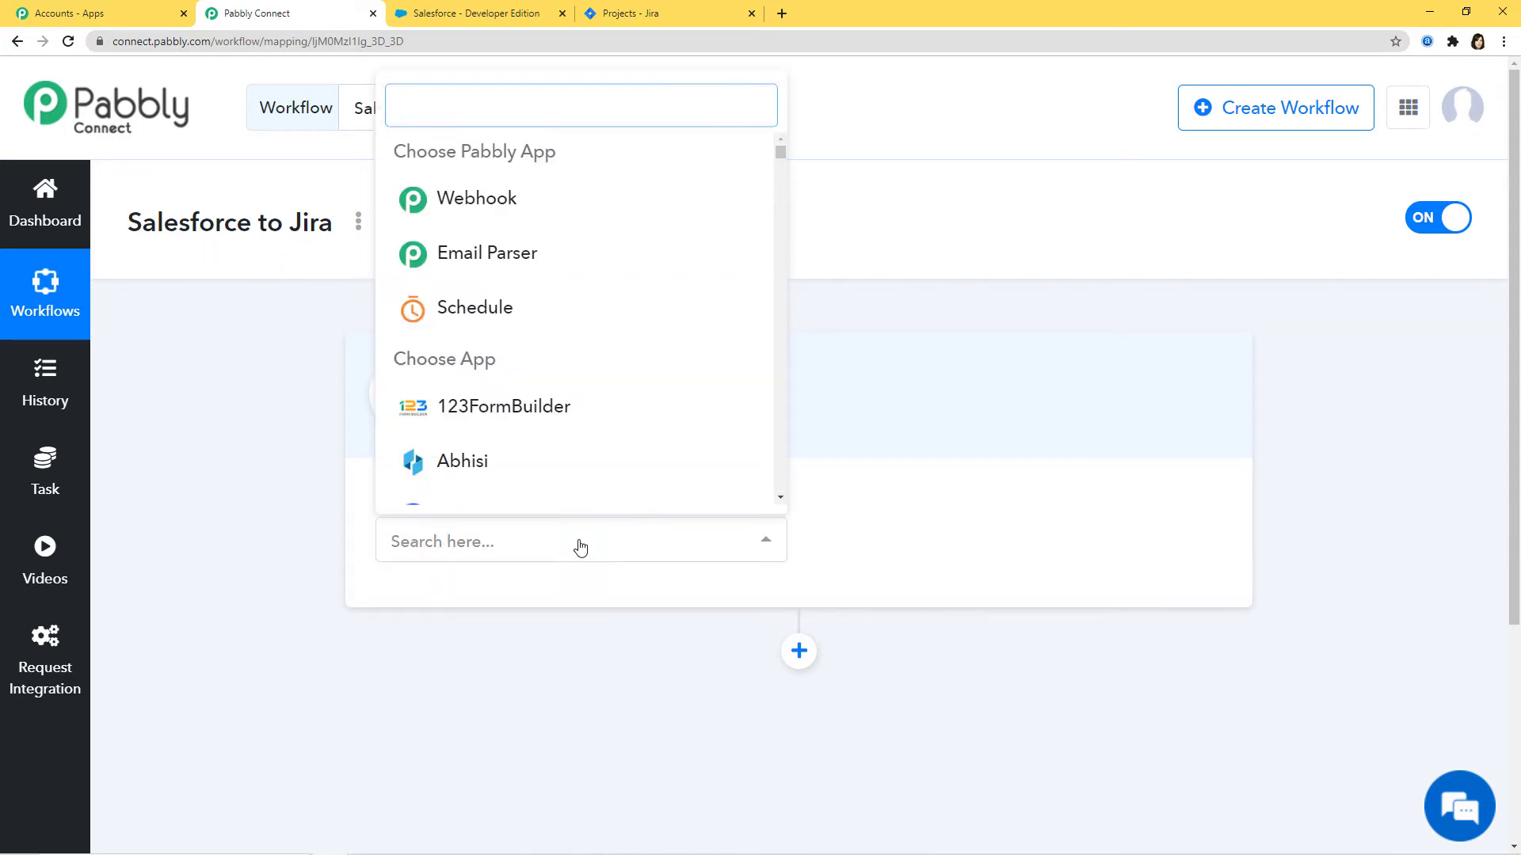
{"action": "type", "text": "Salesf"}
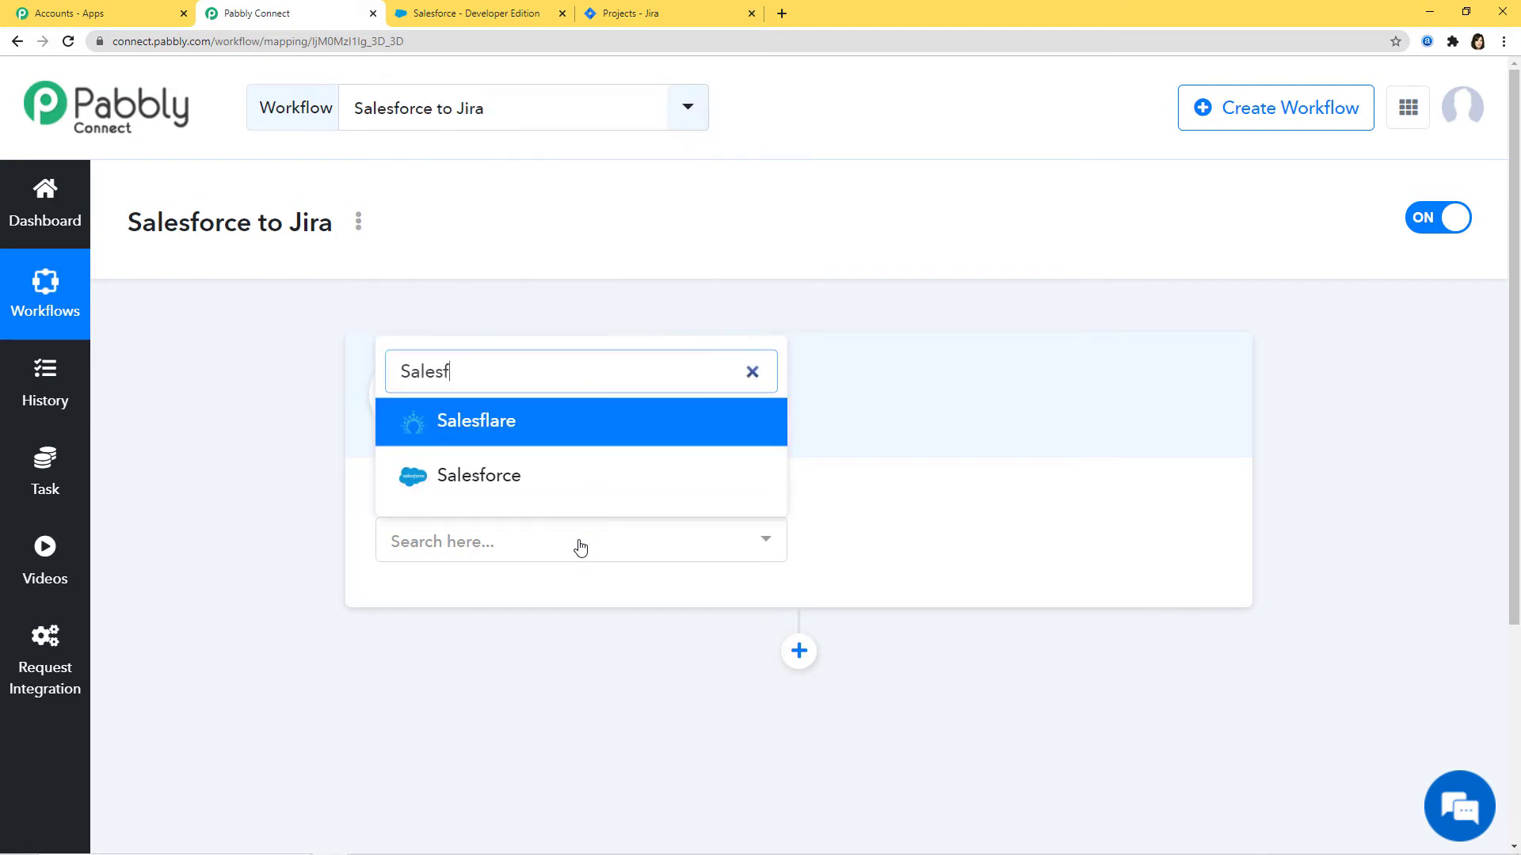
{"action": "type", "text": "orce"}
{"action": "left_click", "coordinate": [617, 489]}
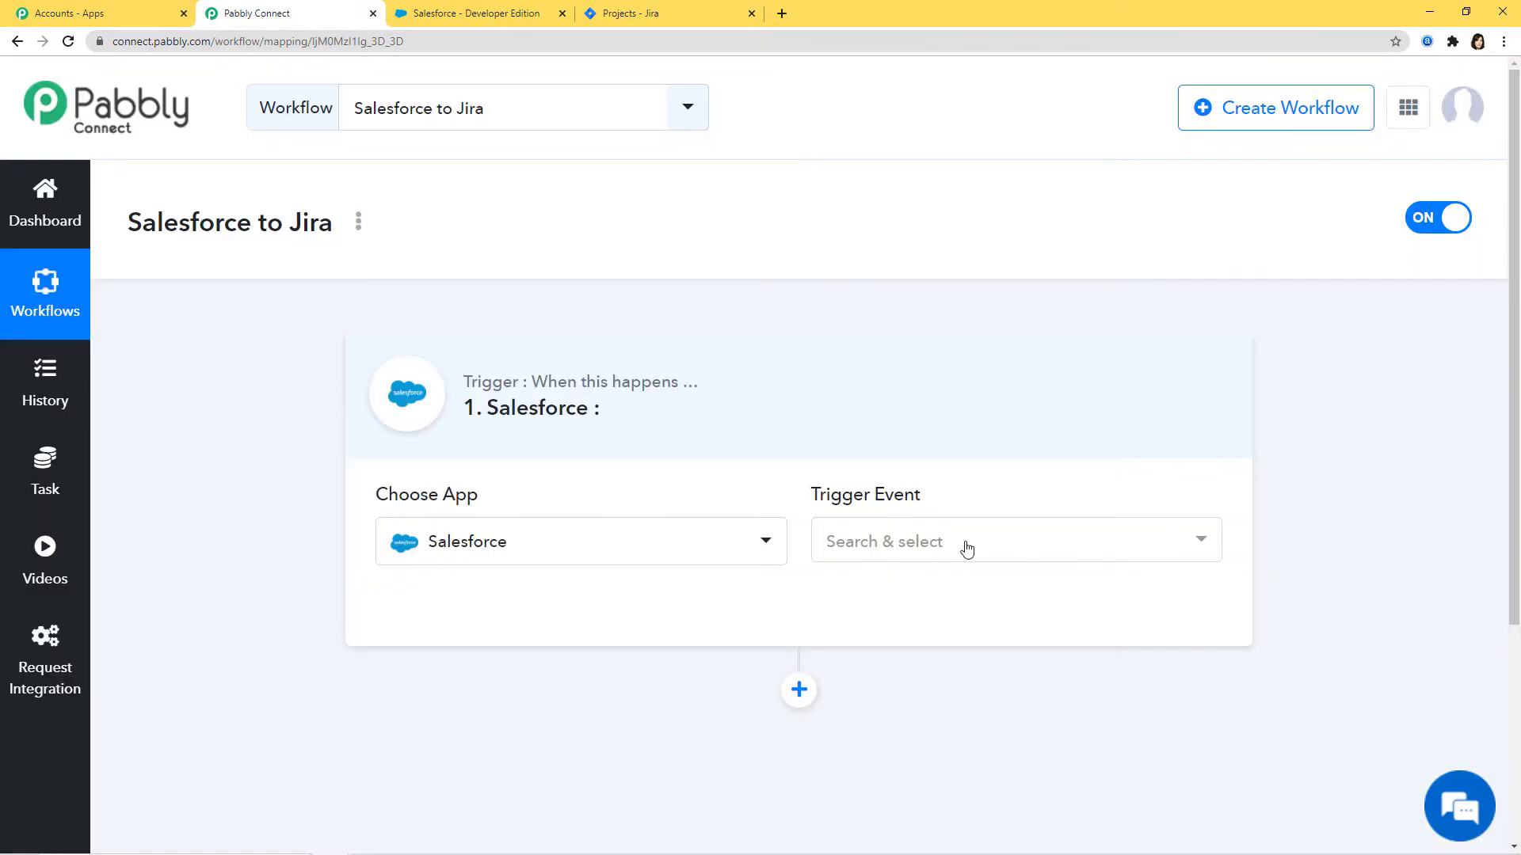
{"action": "left_click", "coordinate": [965, 544]}
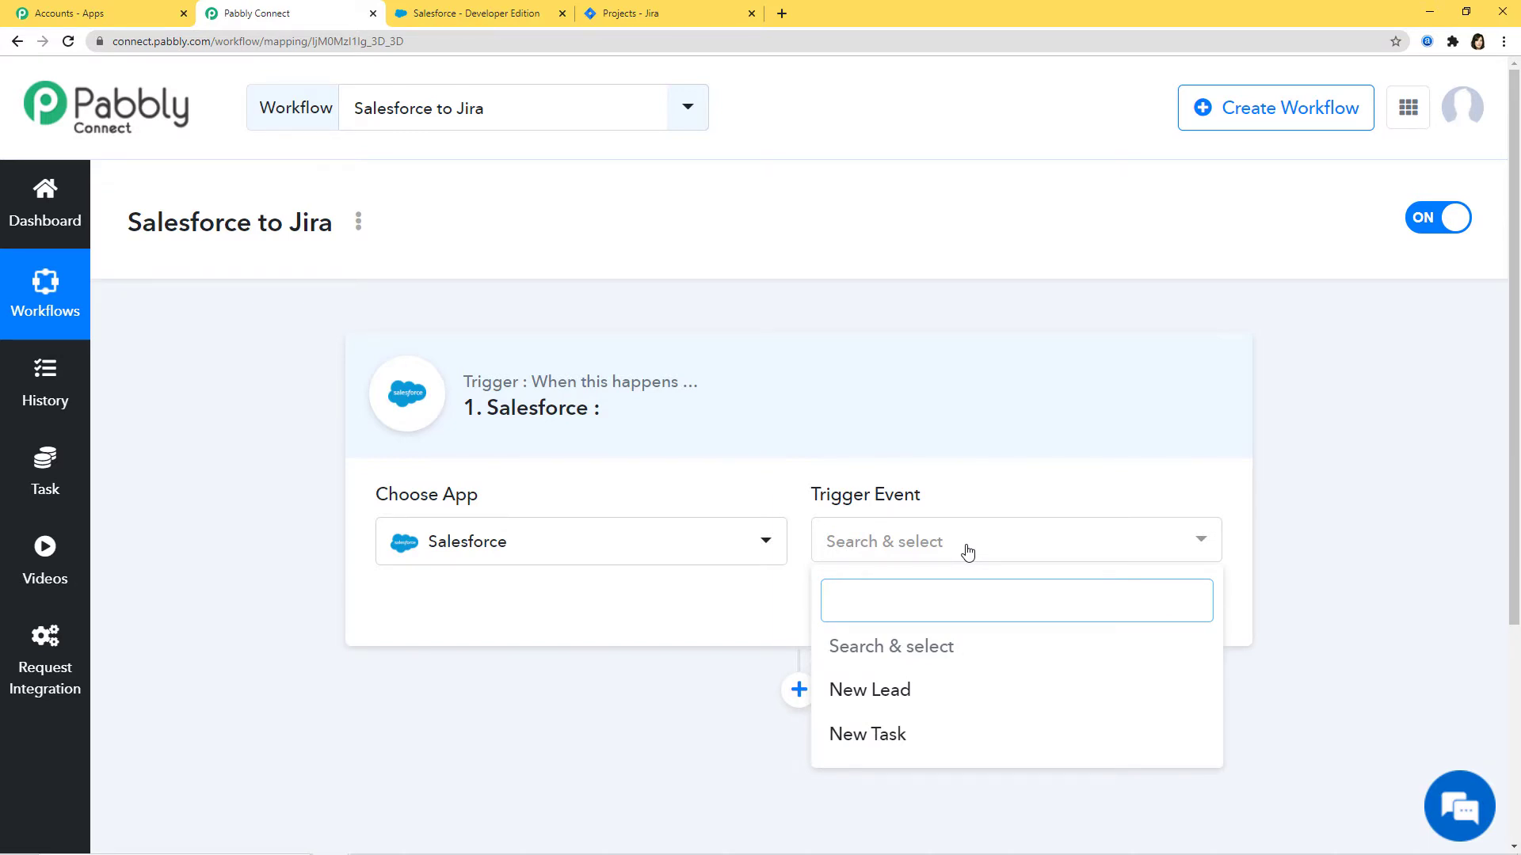
{"action": "left_click", "coordinate": [899, 747]}
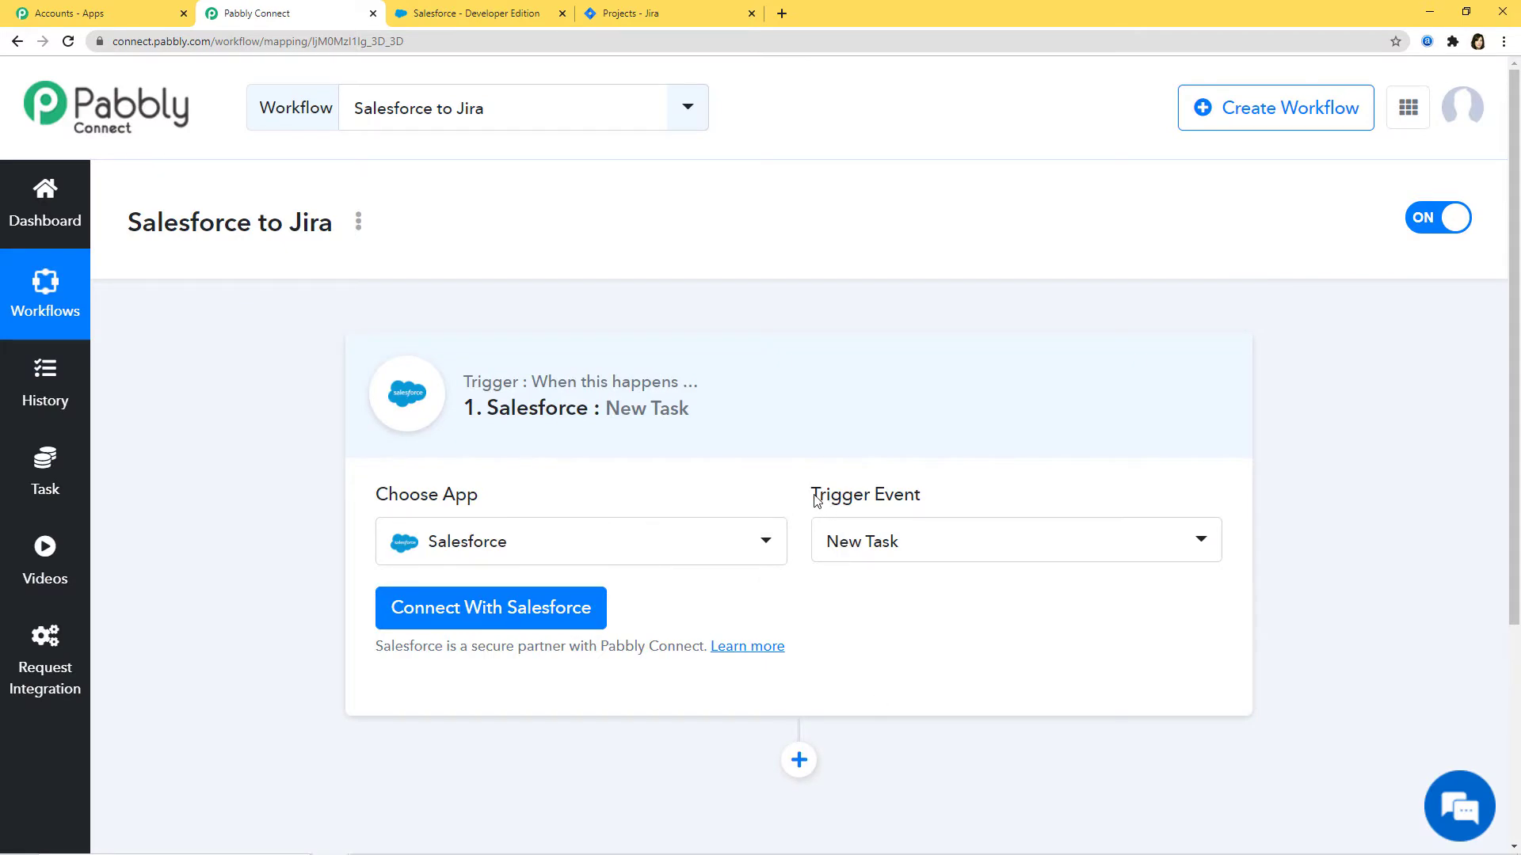
{"action": "left_click_drag", "start_coordinate": [815, 499], "coordinate": [923, 497]}
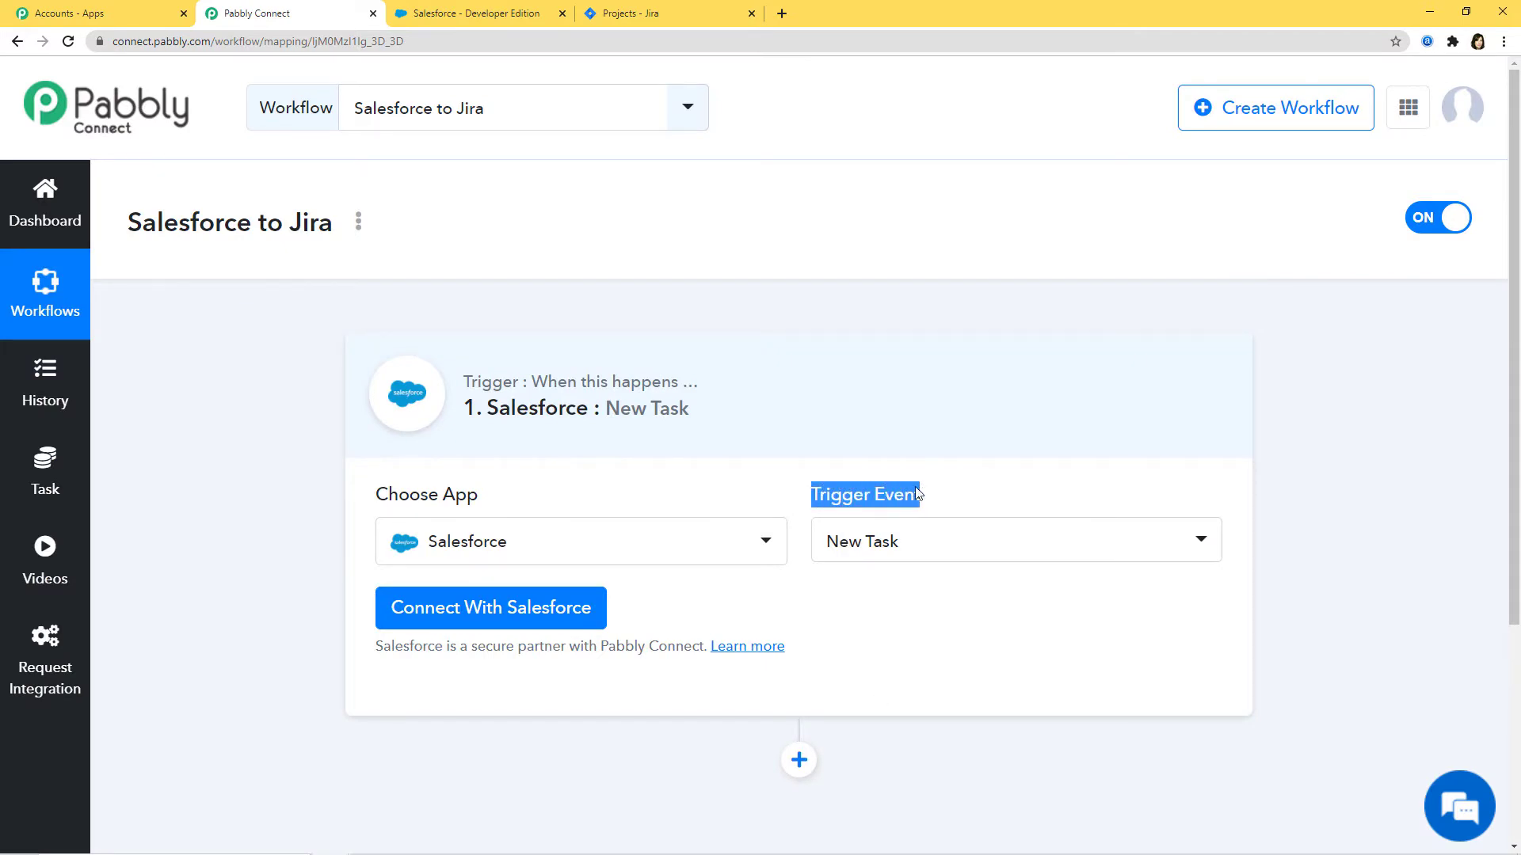
{"action": "left_click", "coordinate": [901, 499]}
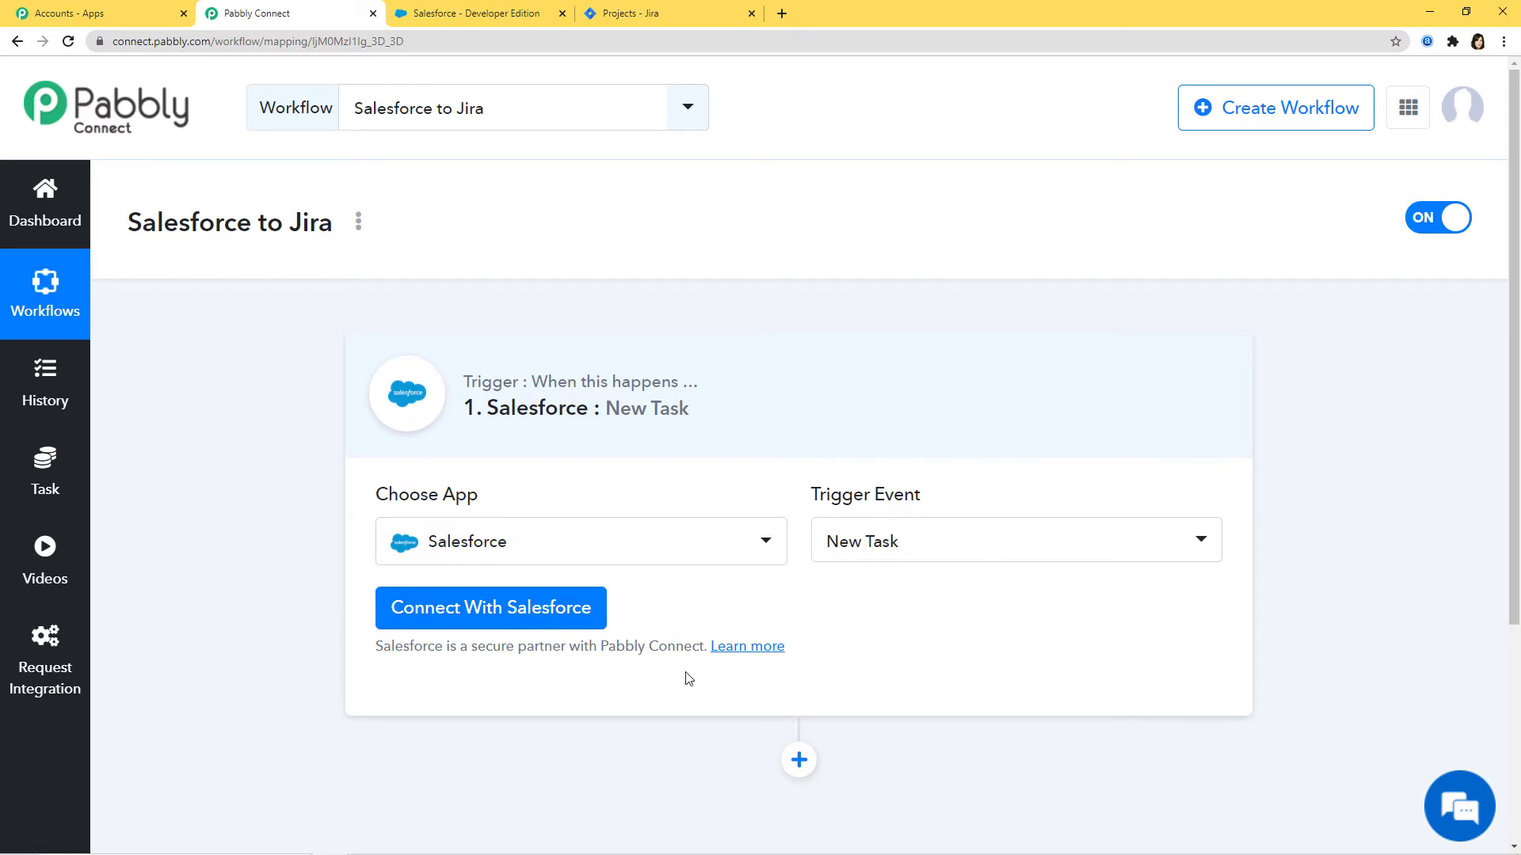
- Connect the trigger to Salesforce with new credentials and allow Pabbly Connect access to the account
{"action": "left_click", "coordinate": [545, 615]}
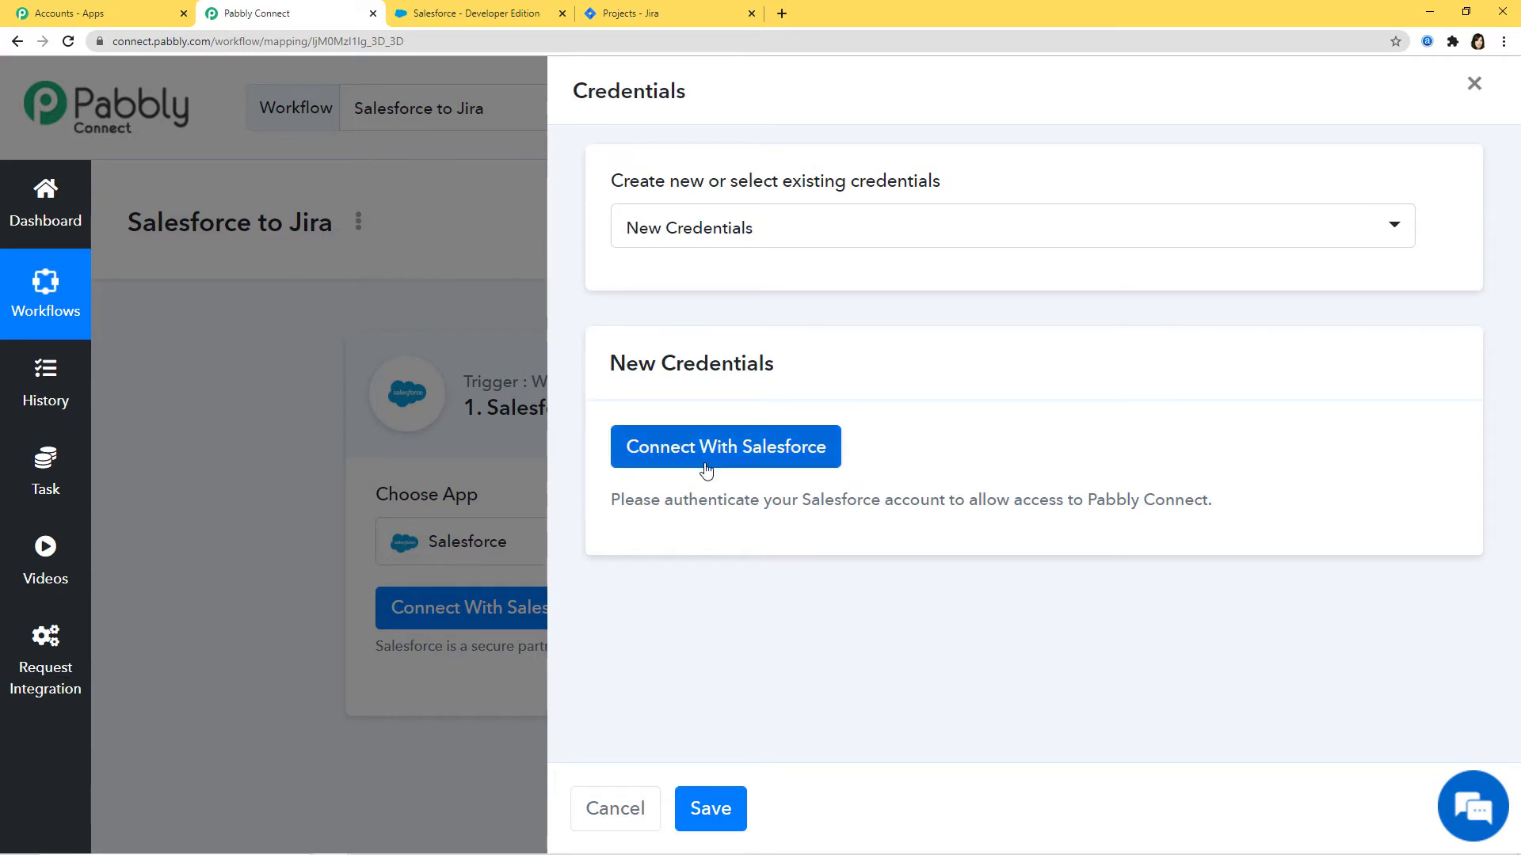
{"action": "left_click", "coordinate": [816, 228]}
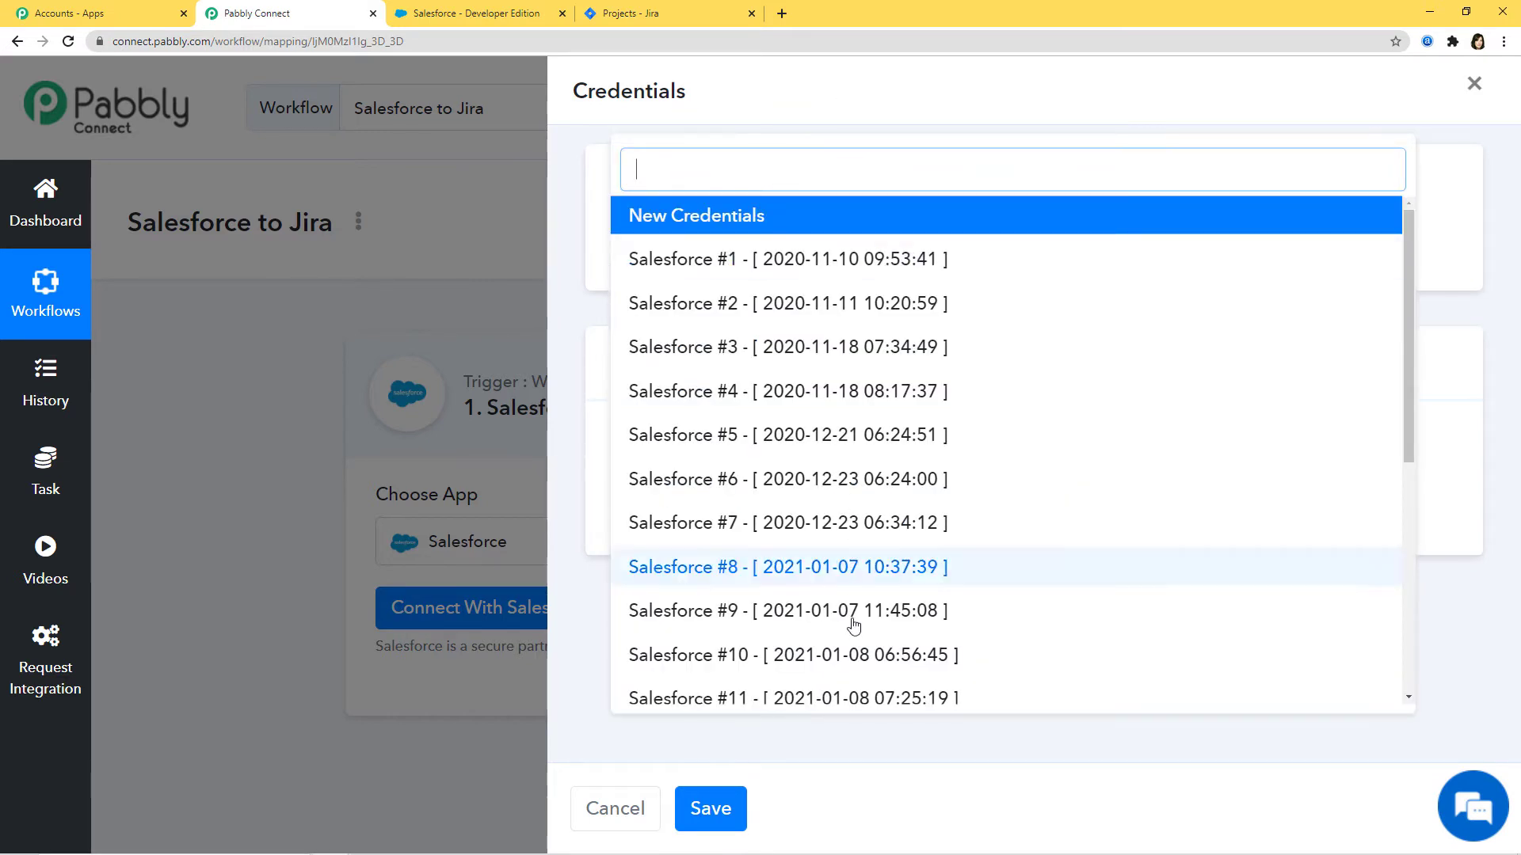
{"action": "left_click", "coordinate": [871, 96]}
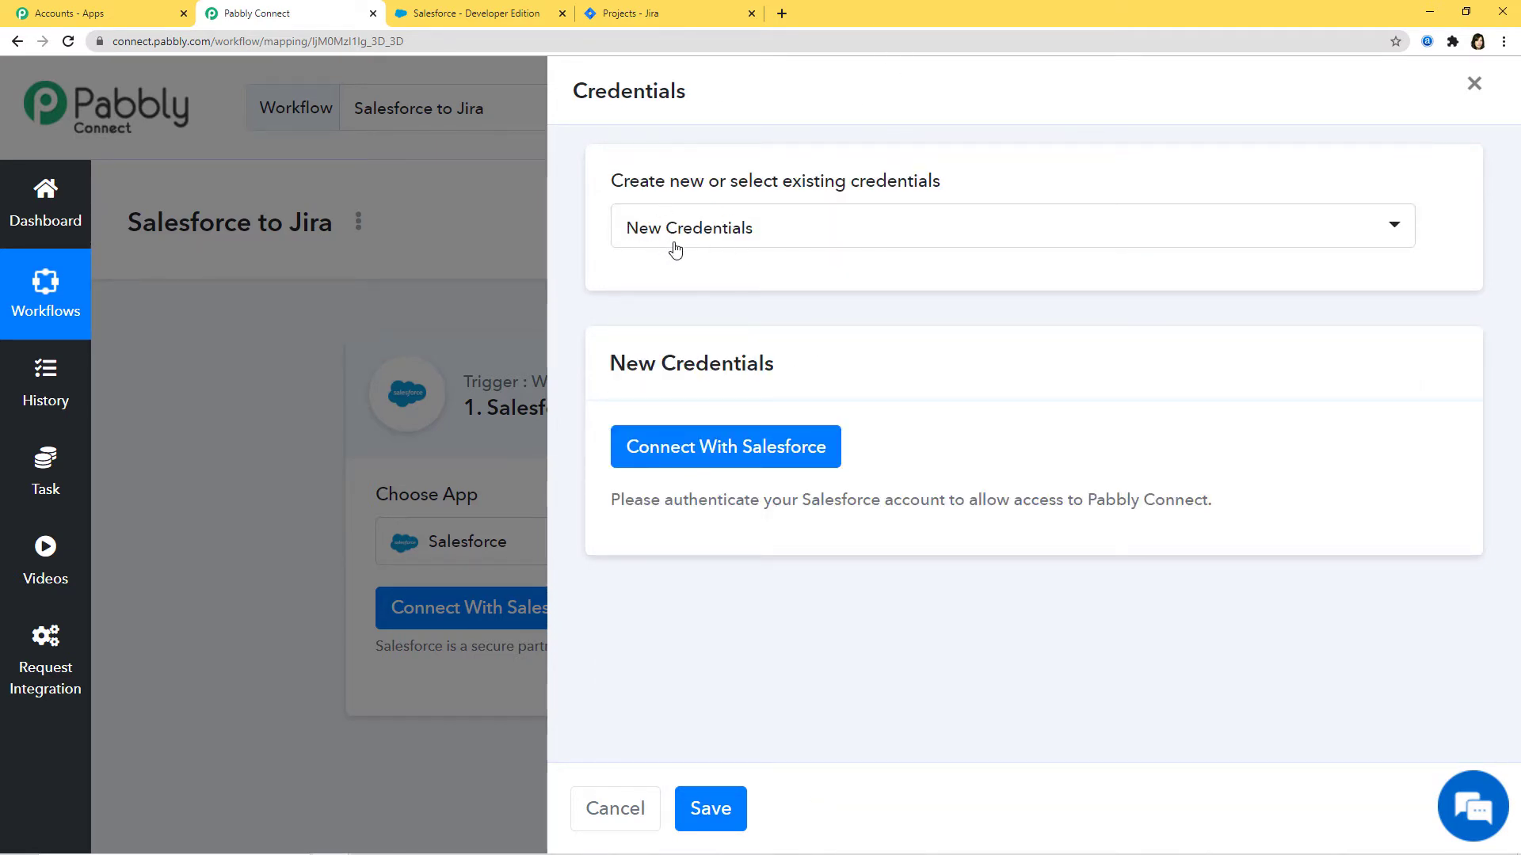
{"action": "left_click", "coordinate": [681, 447]}
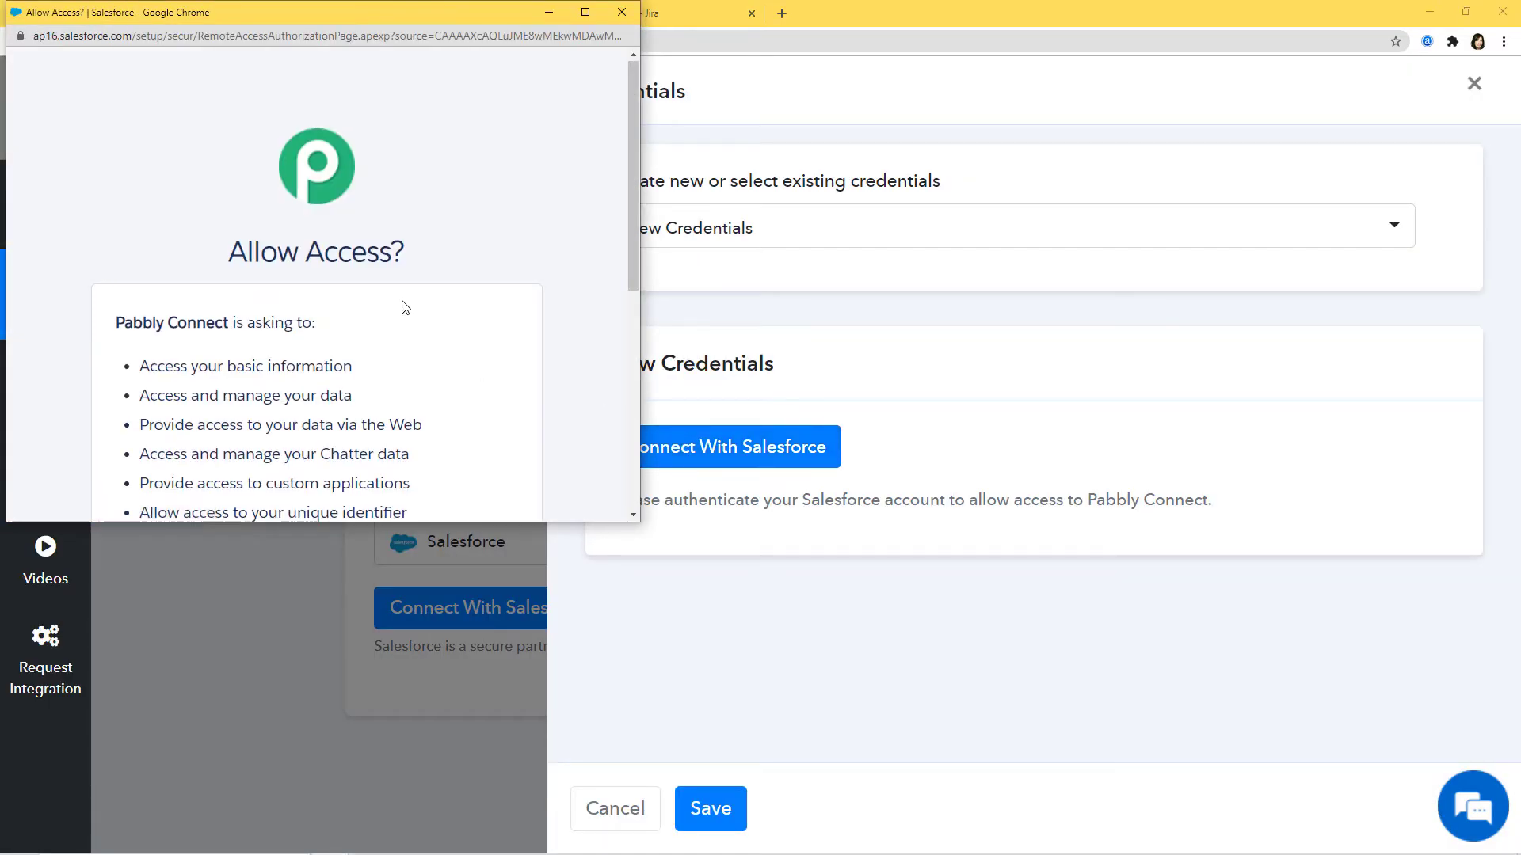
{"action": "scroll", "coordinate": [405, 307], "scroll_direction": "down", "scroll_amount": 5}
{"action": "left_click", "coordinate": [434, 366]}
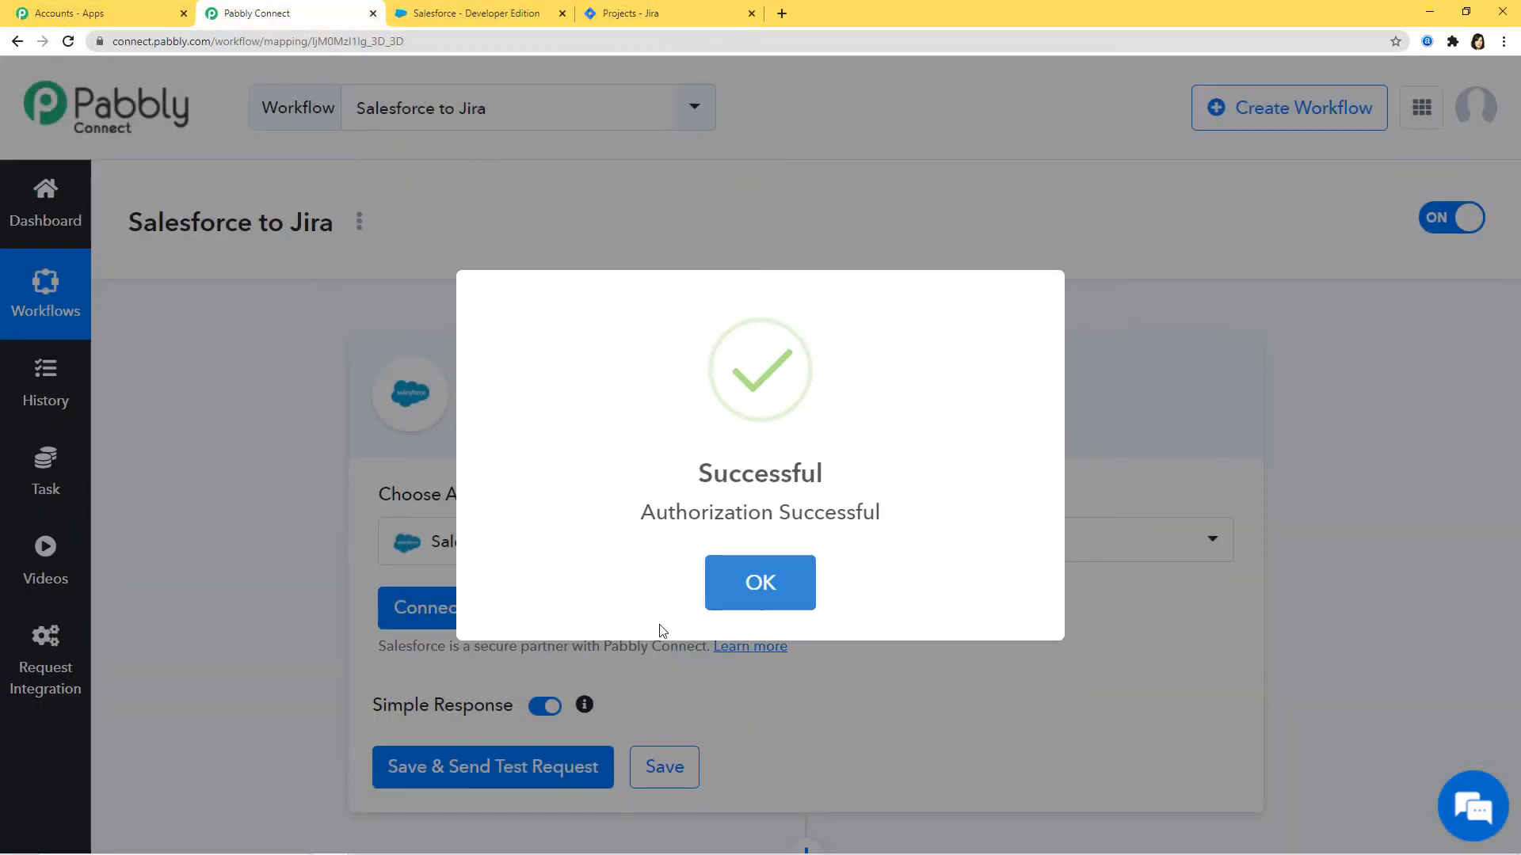
{"action": "left_click", "coordinate": [754, 584]}
- Save the Salesforce trigger, send a test request and review the fields of the API response
{"action": "scroll", "coordinate": [892, 645], "scroll_direction": "down", "scroll_amount": 4}
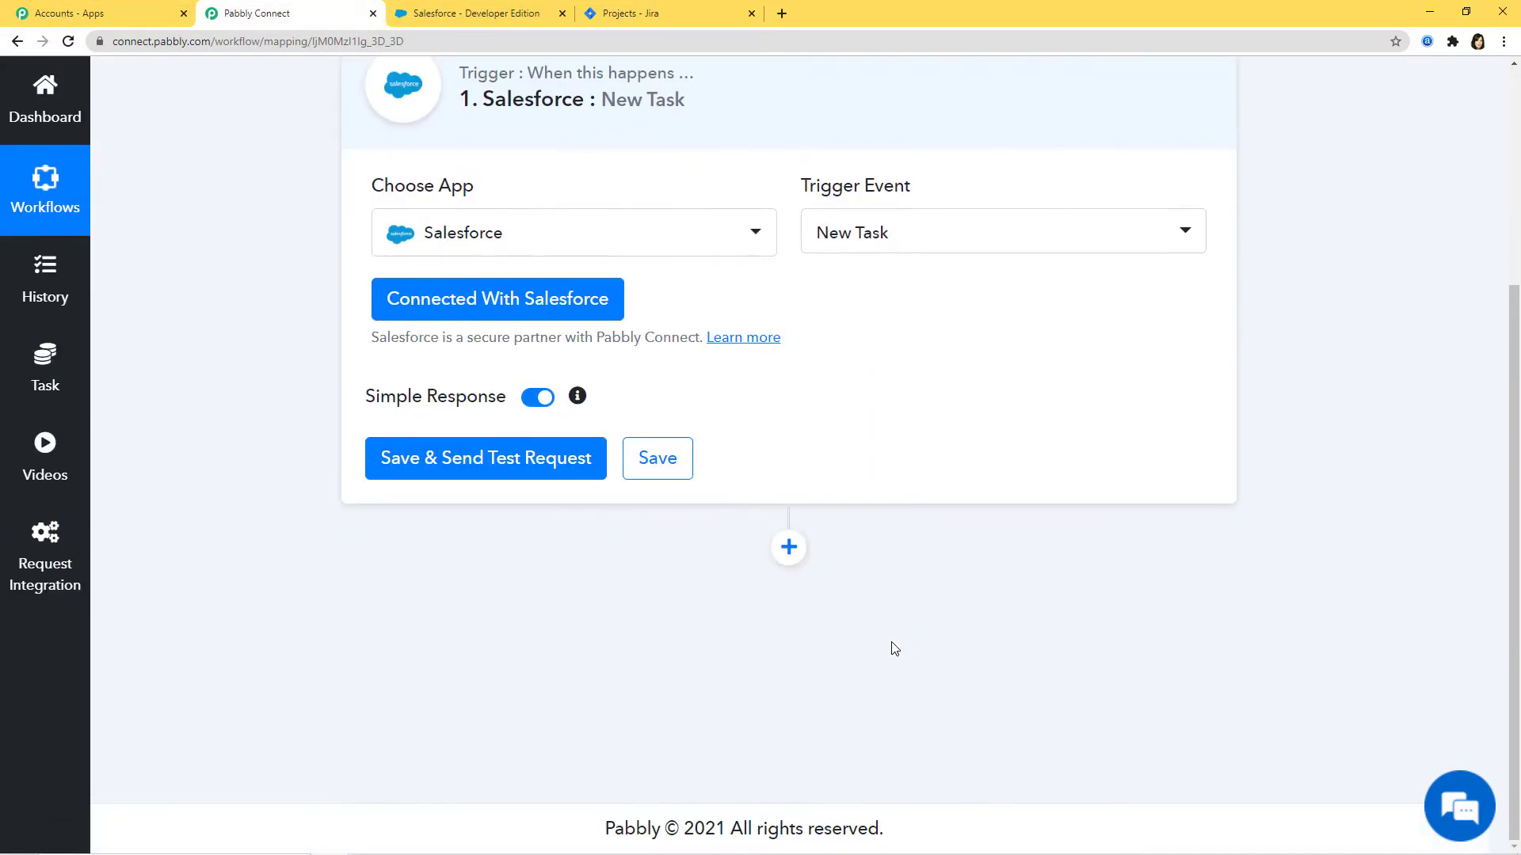
{"action": "left_click", "coordinate": [507, 464]}
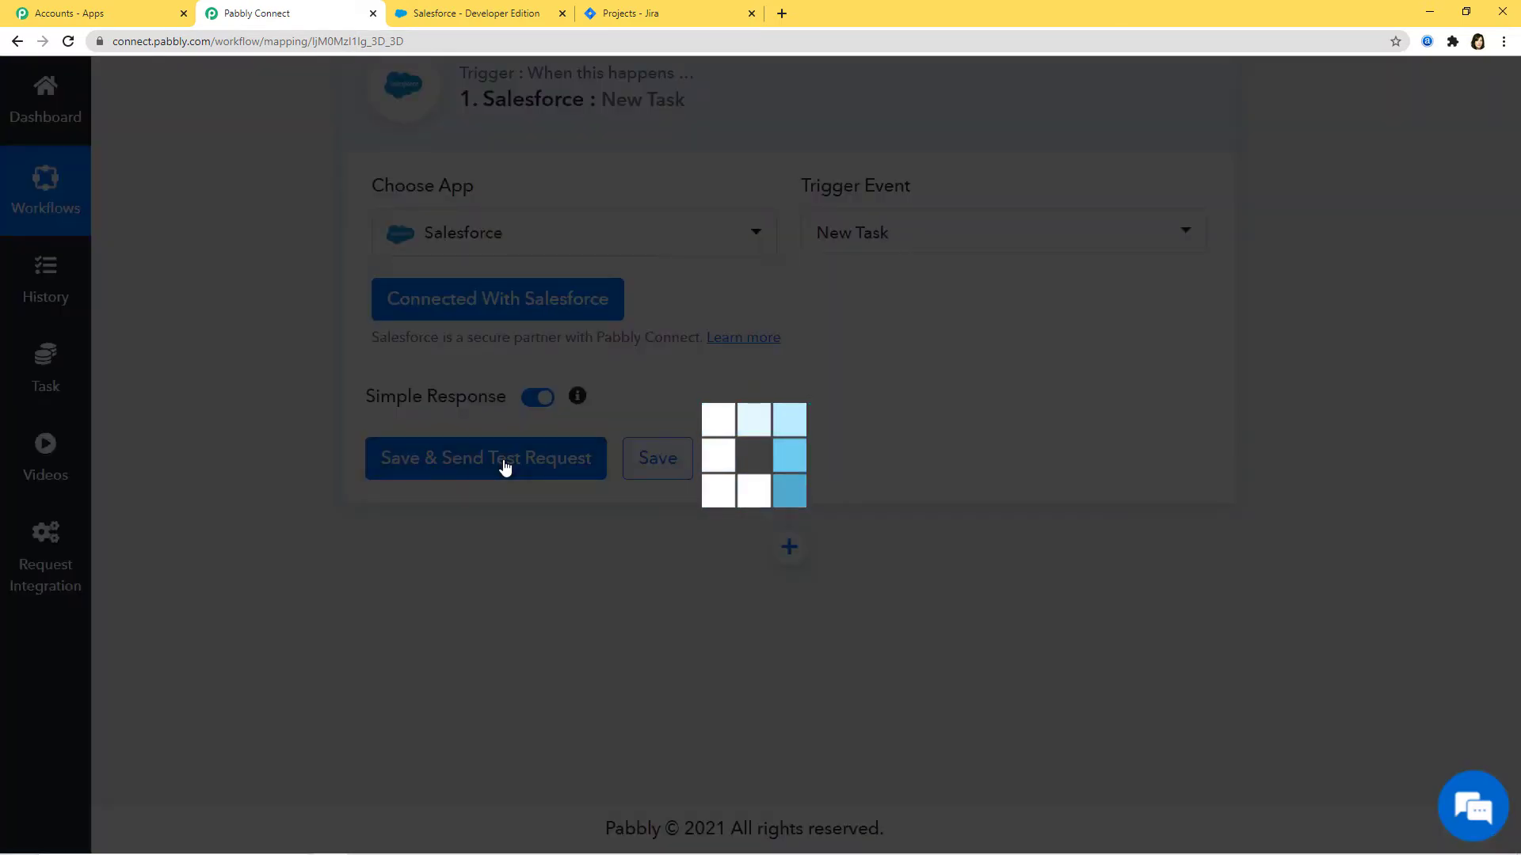
{"action": "scroll", "coordinate": [1335, 571], "scroll_direction": "down", "scroll_amount": 2}
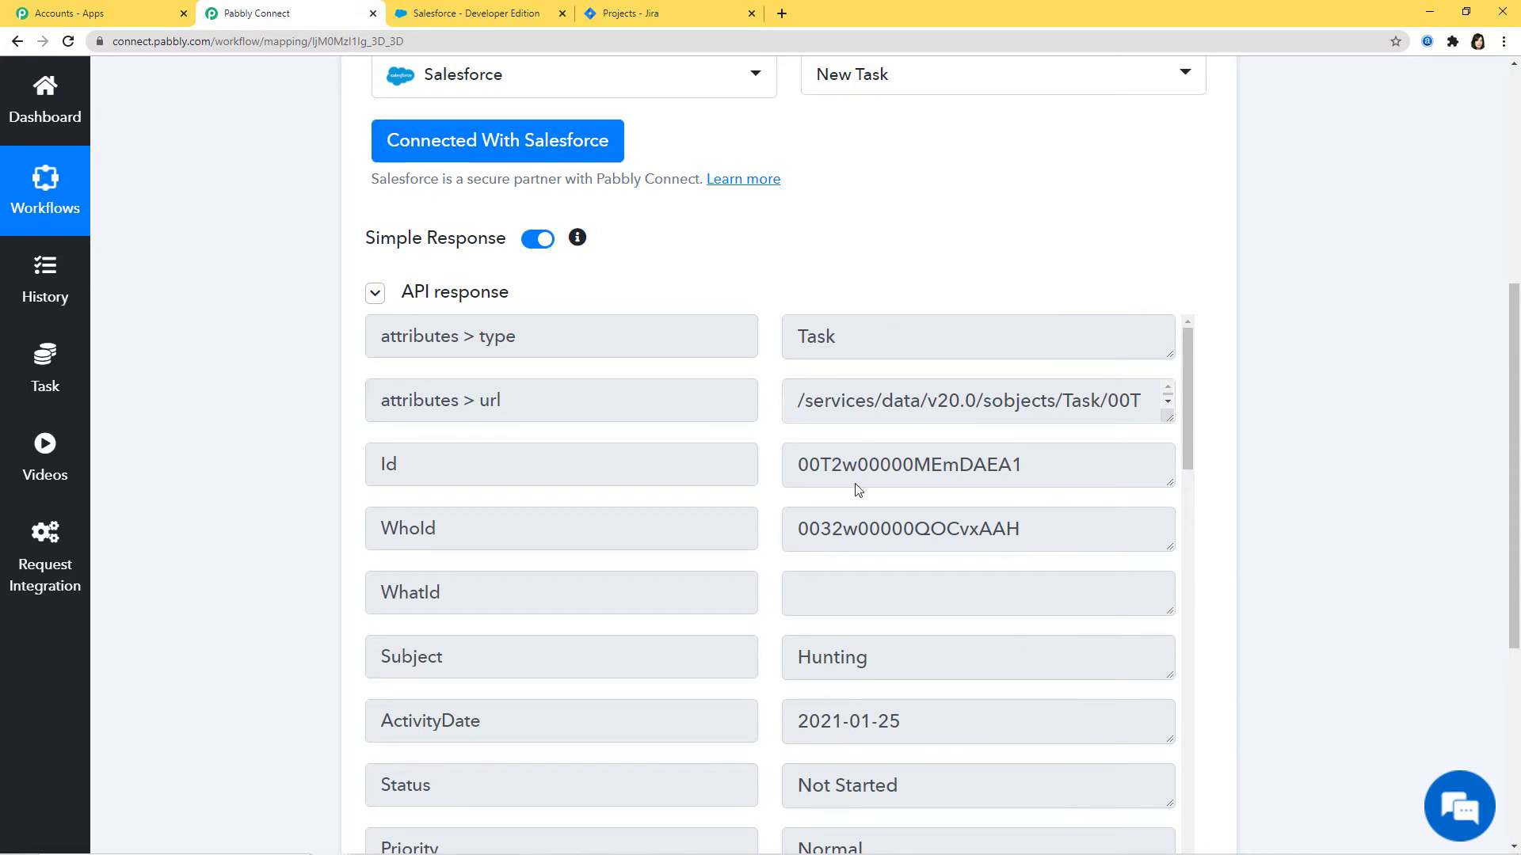
{"action": "scroll", "coordinate": [890, 587], "scroll_direction": "down", "scroll_amount": 10}
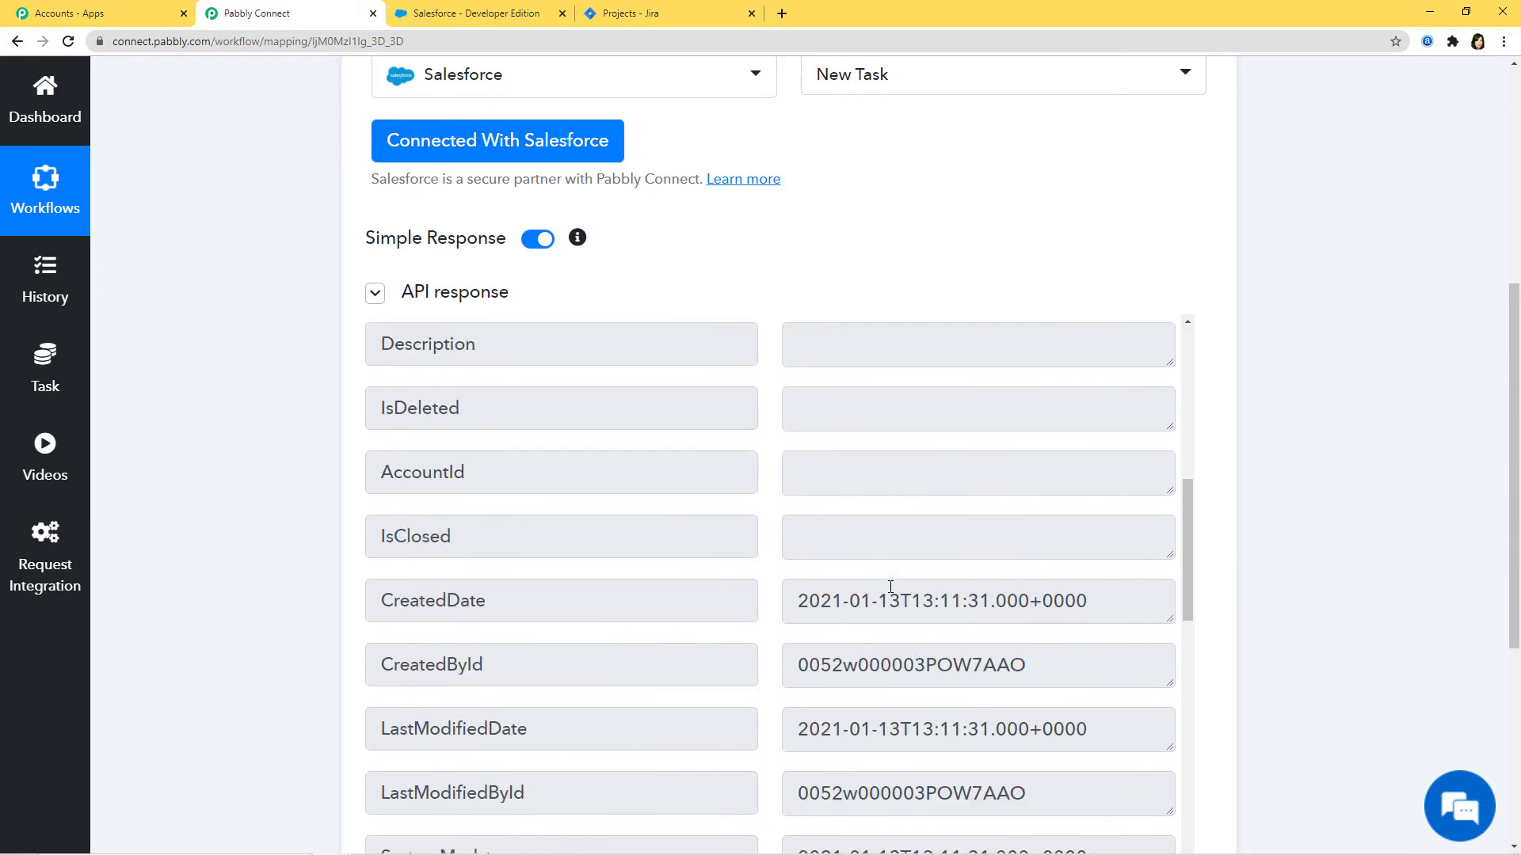
{"action": "scroll", "coordinate": [1395, 584], "scroll_direction": "down", "scroll_amount": 5}
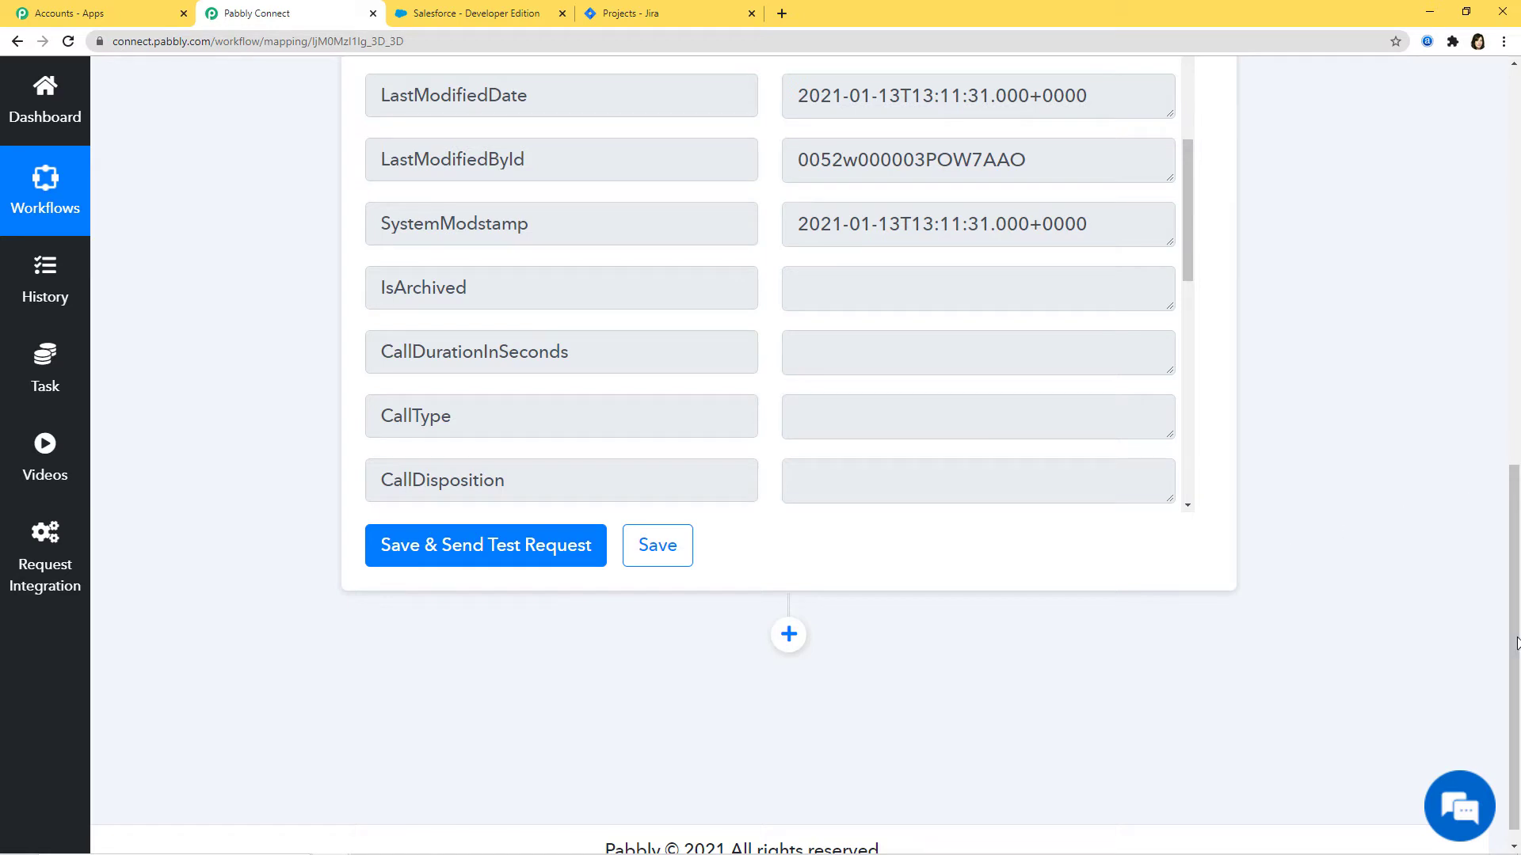
- Switch to Salesforce and start a new task on the first contact in the Recent Contacts list
{"action": "left_click", "coordinate": [457, 13]}
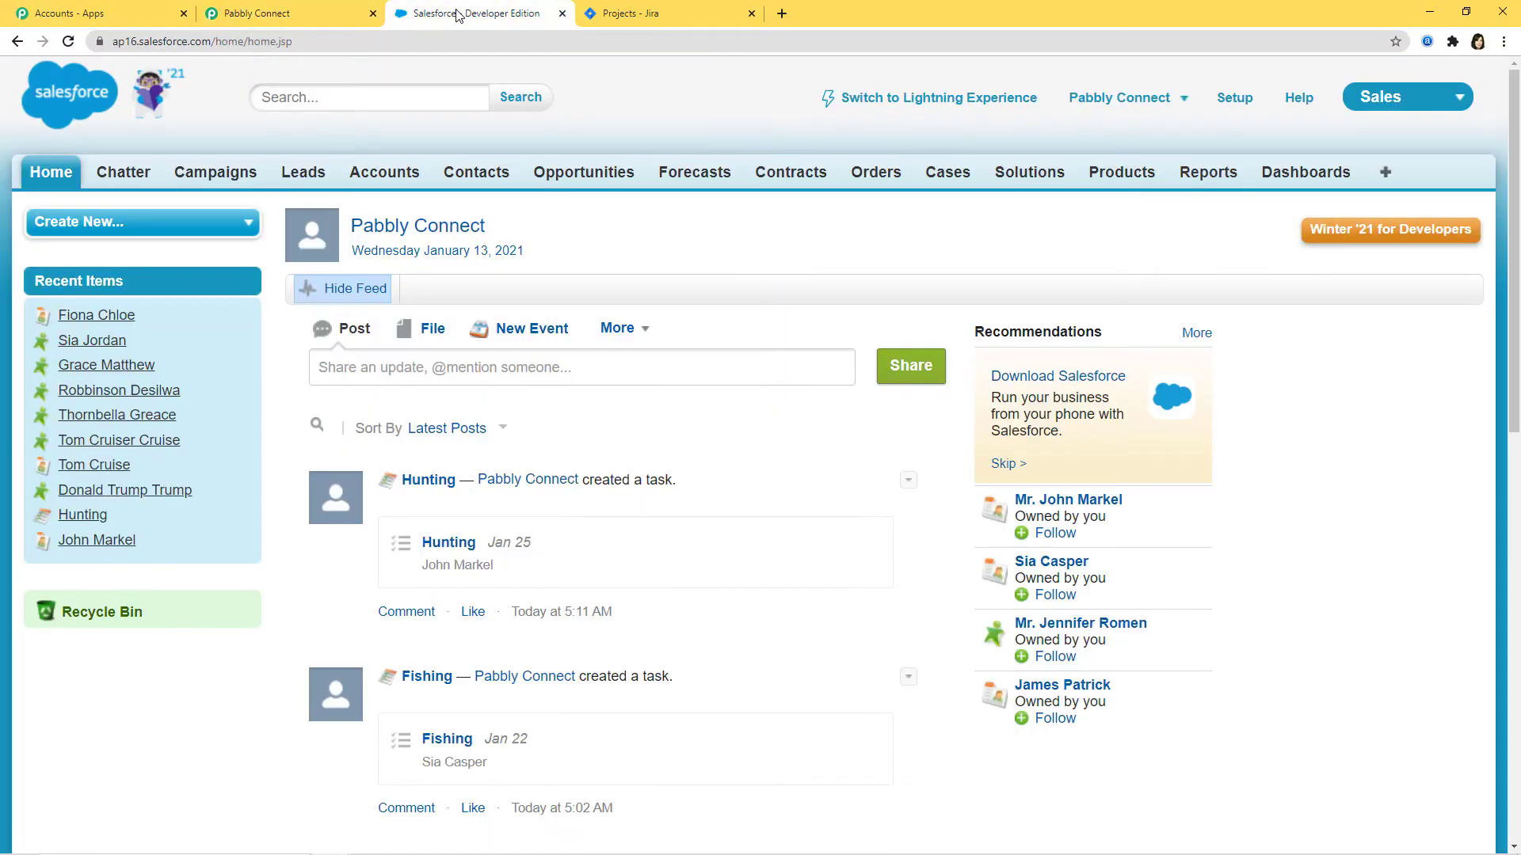
{"action": "left_click", "coordinate": [469, 179]}
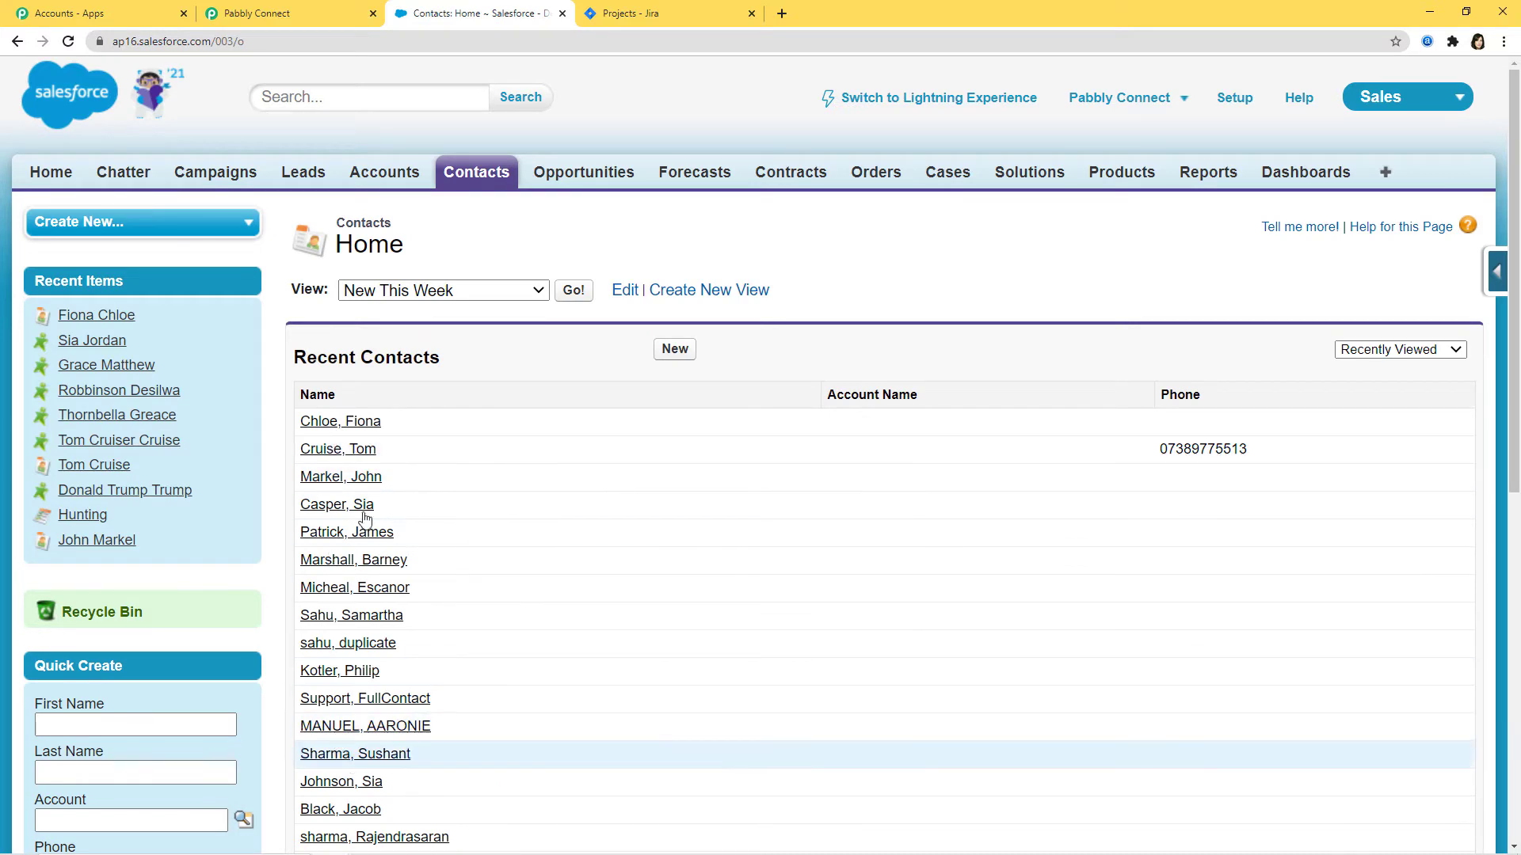
{"action": "left_click", "coordinate": [348, 424]}
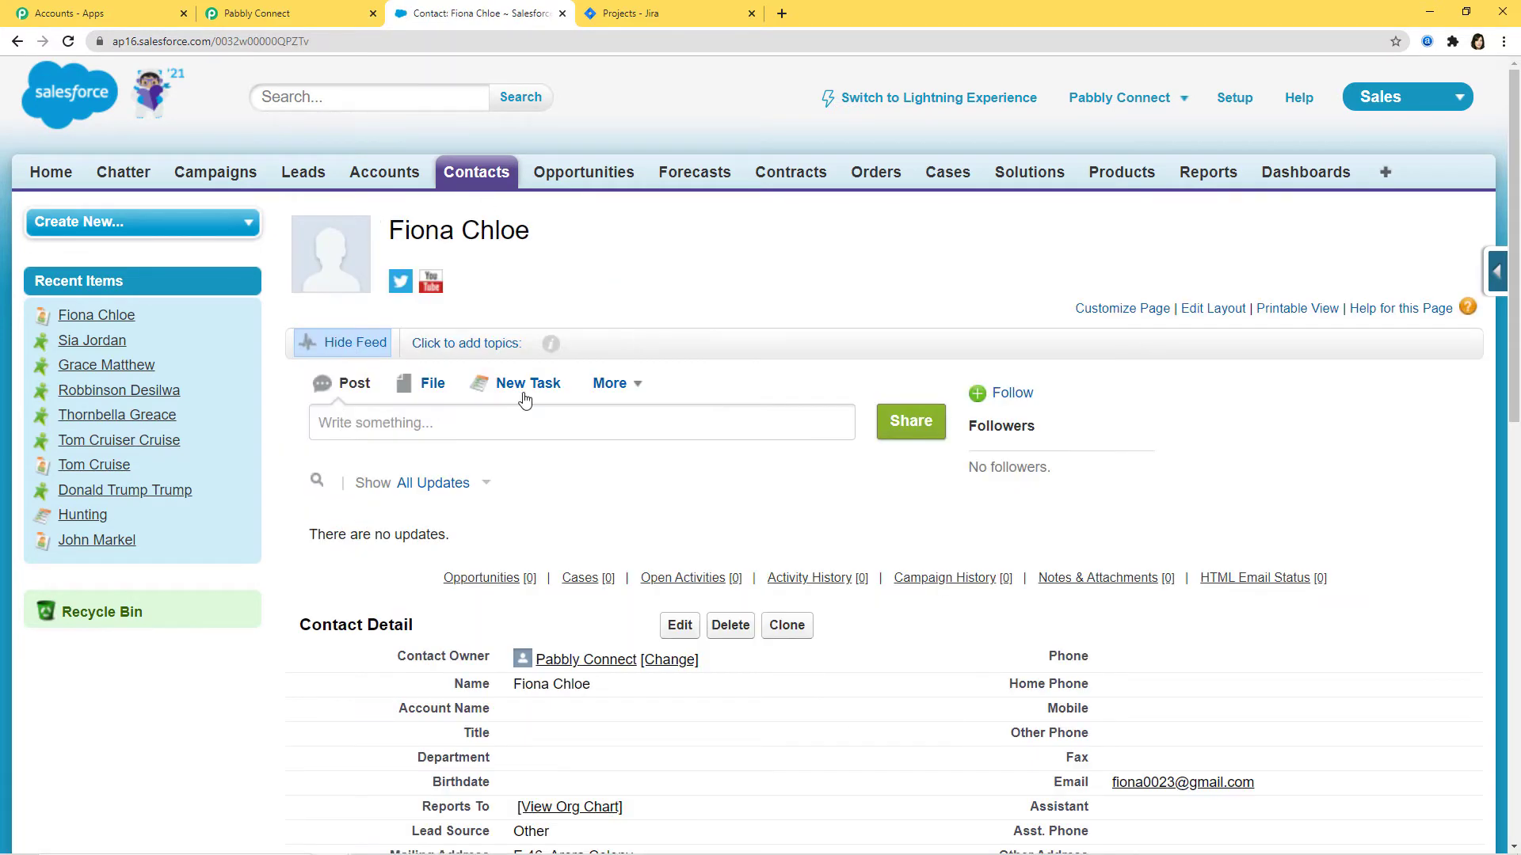
{"action": "left_click", "coordinate": [523, 386]}
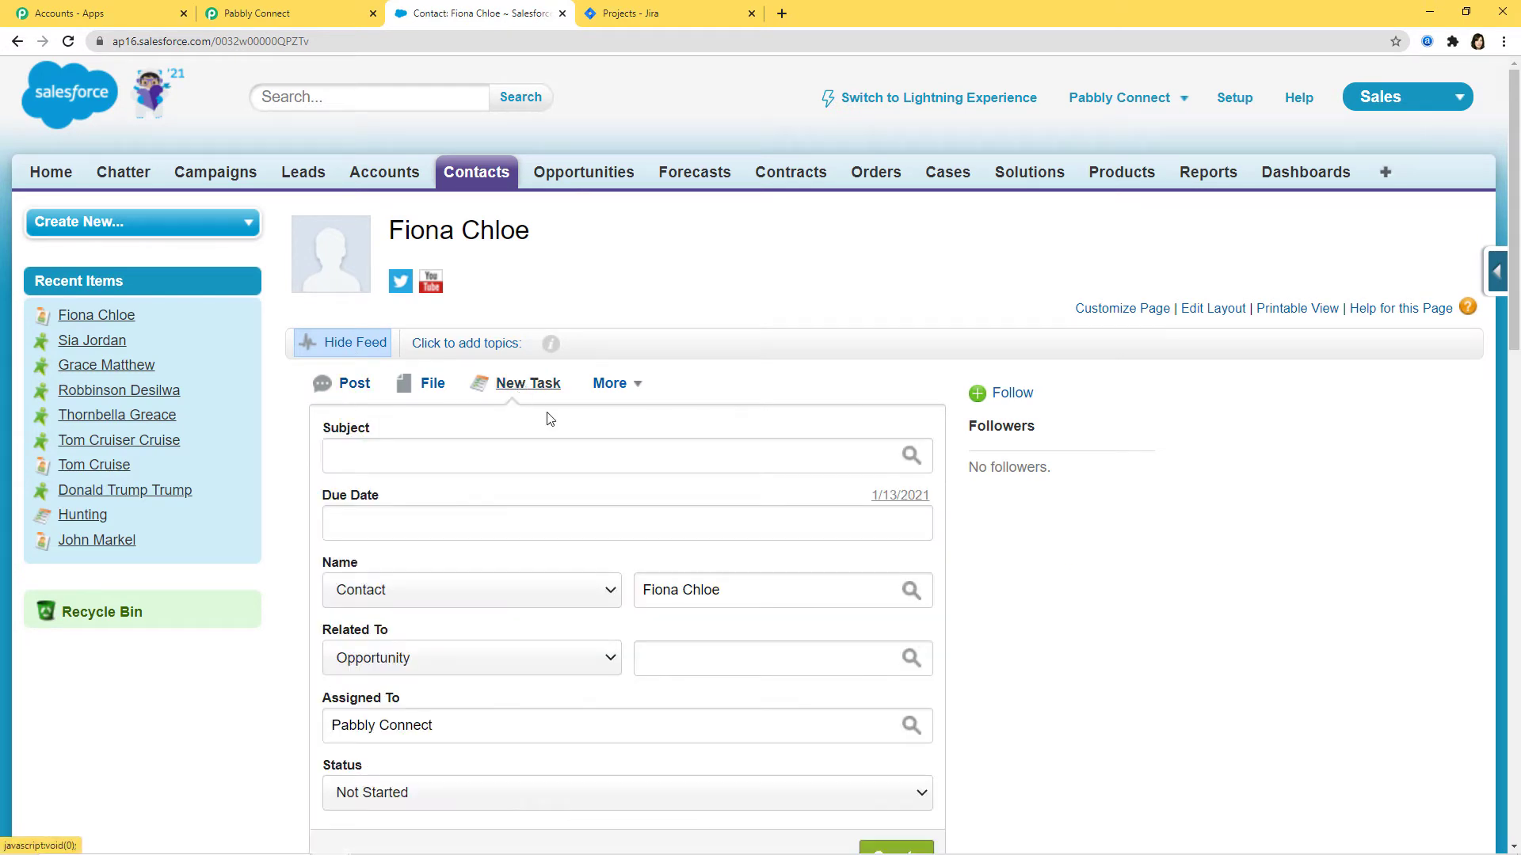
- Give the task the subject "Integration regarding Salesforce and Jira", the due date 1/28/2021 and the name type Contact
{"action": "left_click", "coordinate": [407, 462]}
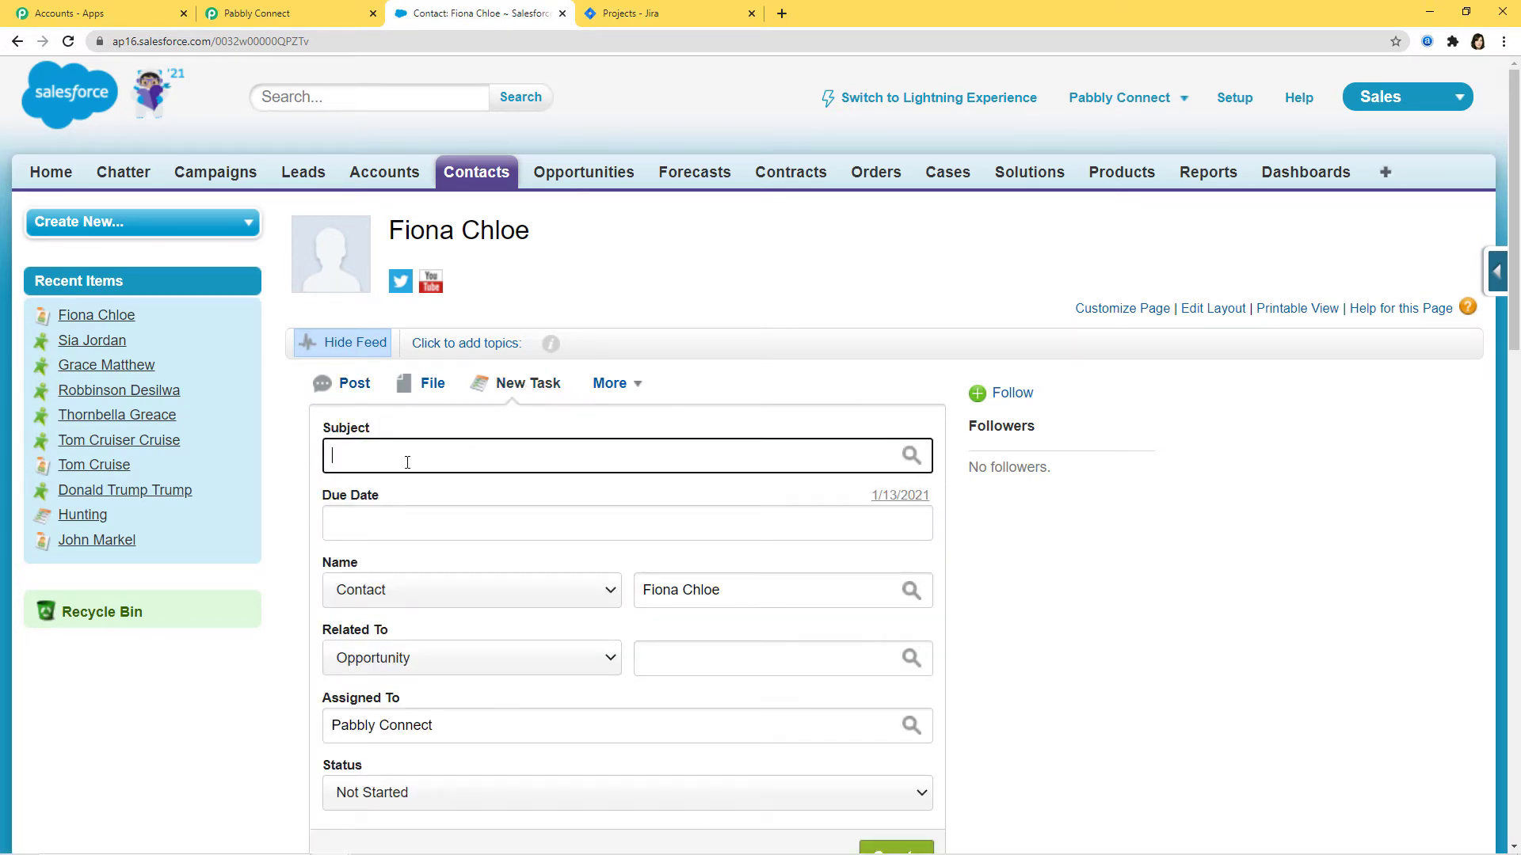
{"action": "type", "text": "Integration regarding"}
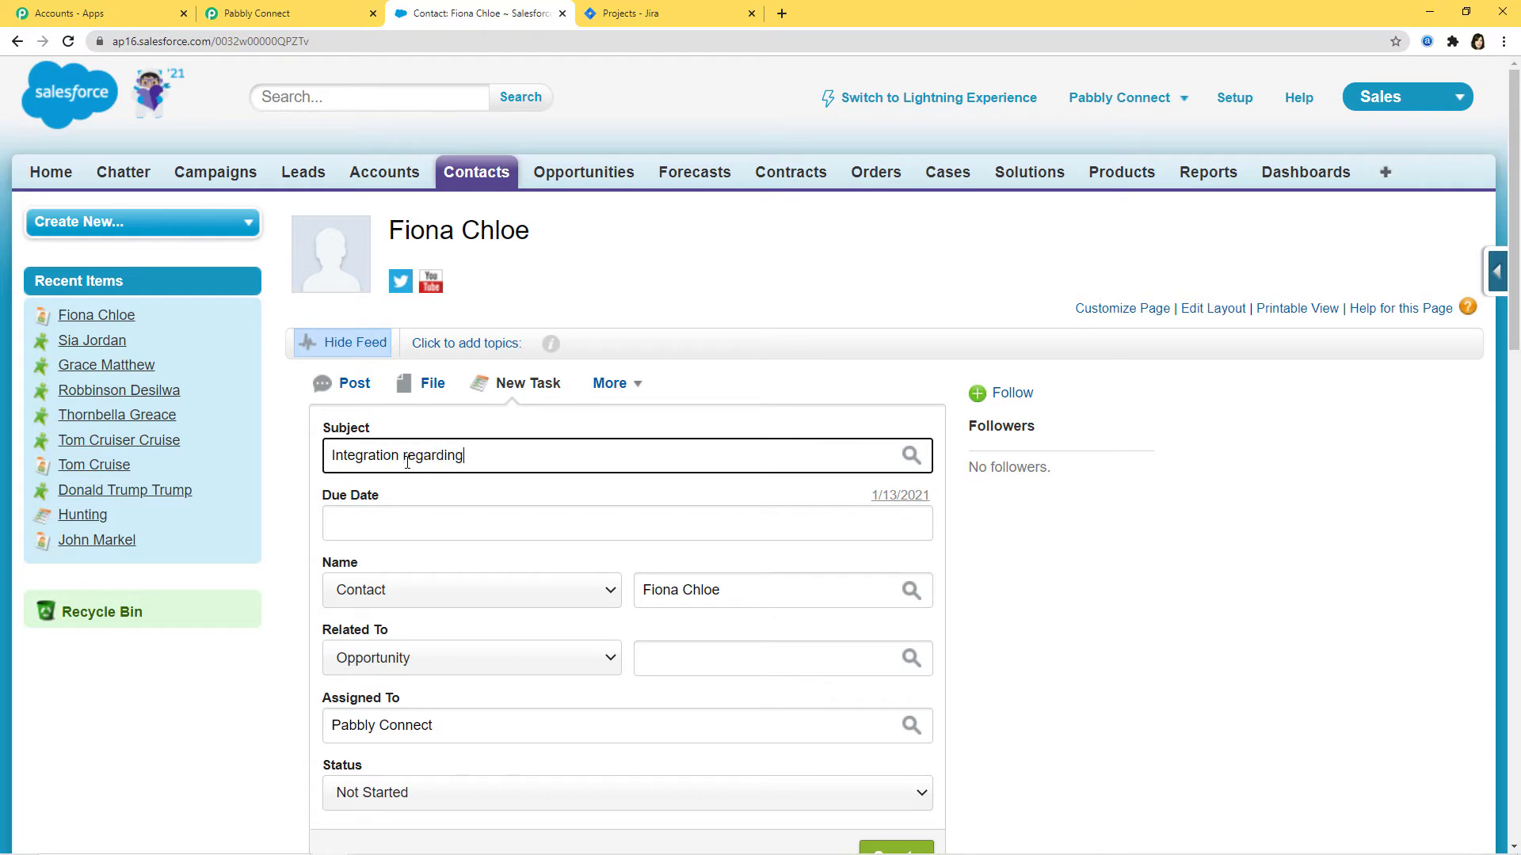
{"action": "type", "text": " Salesforce and Jira"}
{"action": "left_click", "coordinate": [390, 532]}
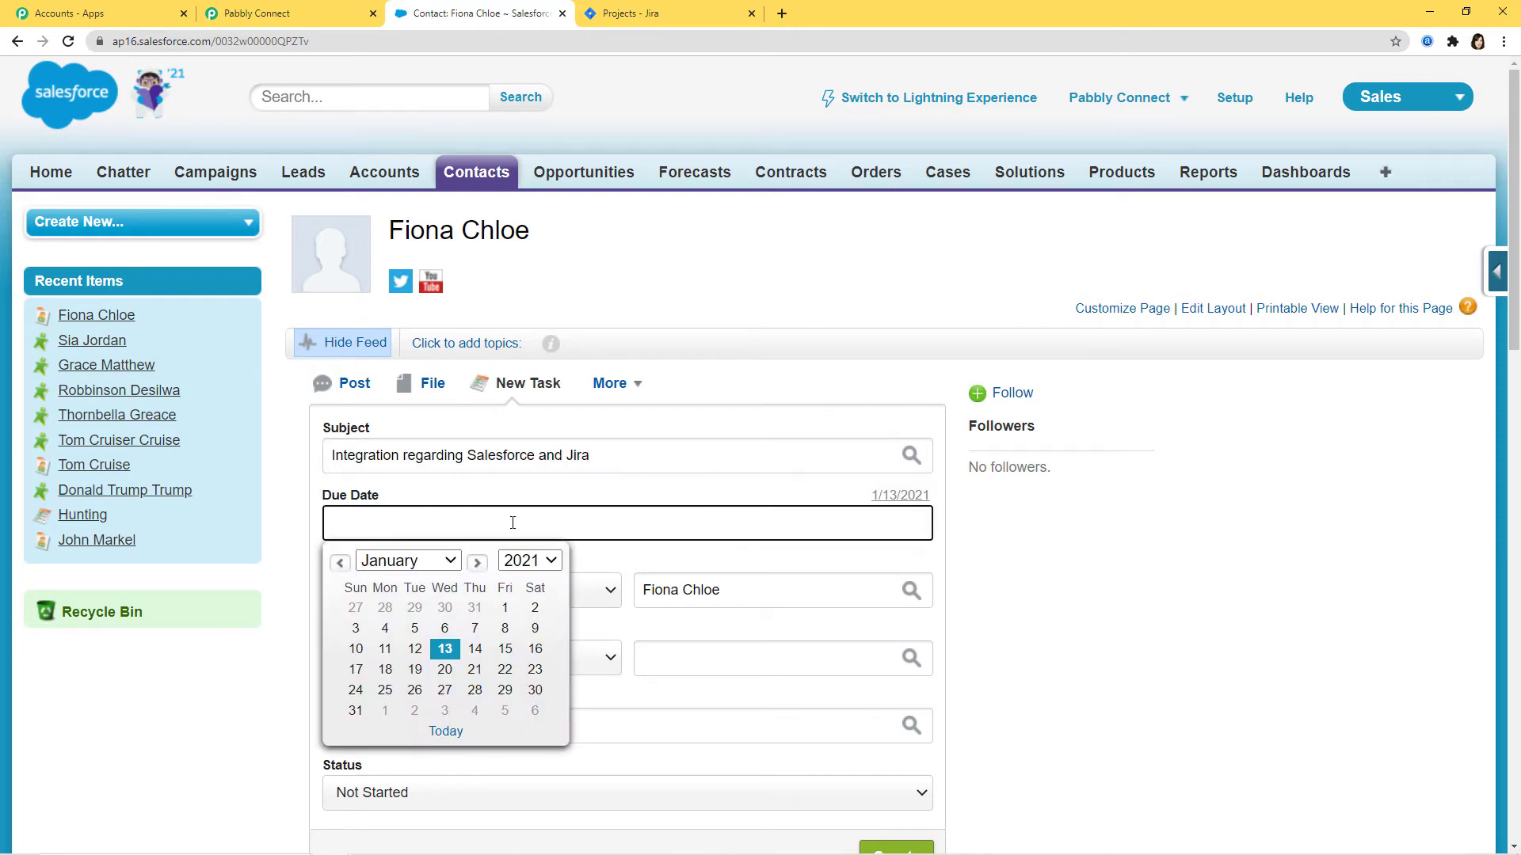
{"action": "left_click", "coordinate": [475, 691]}
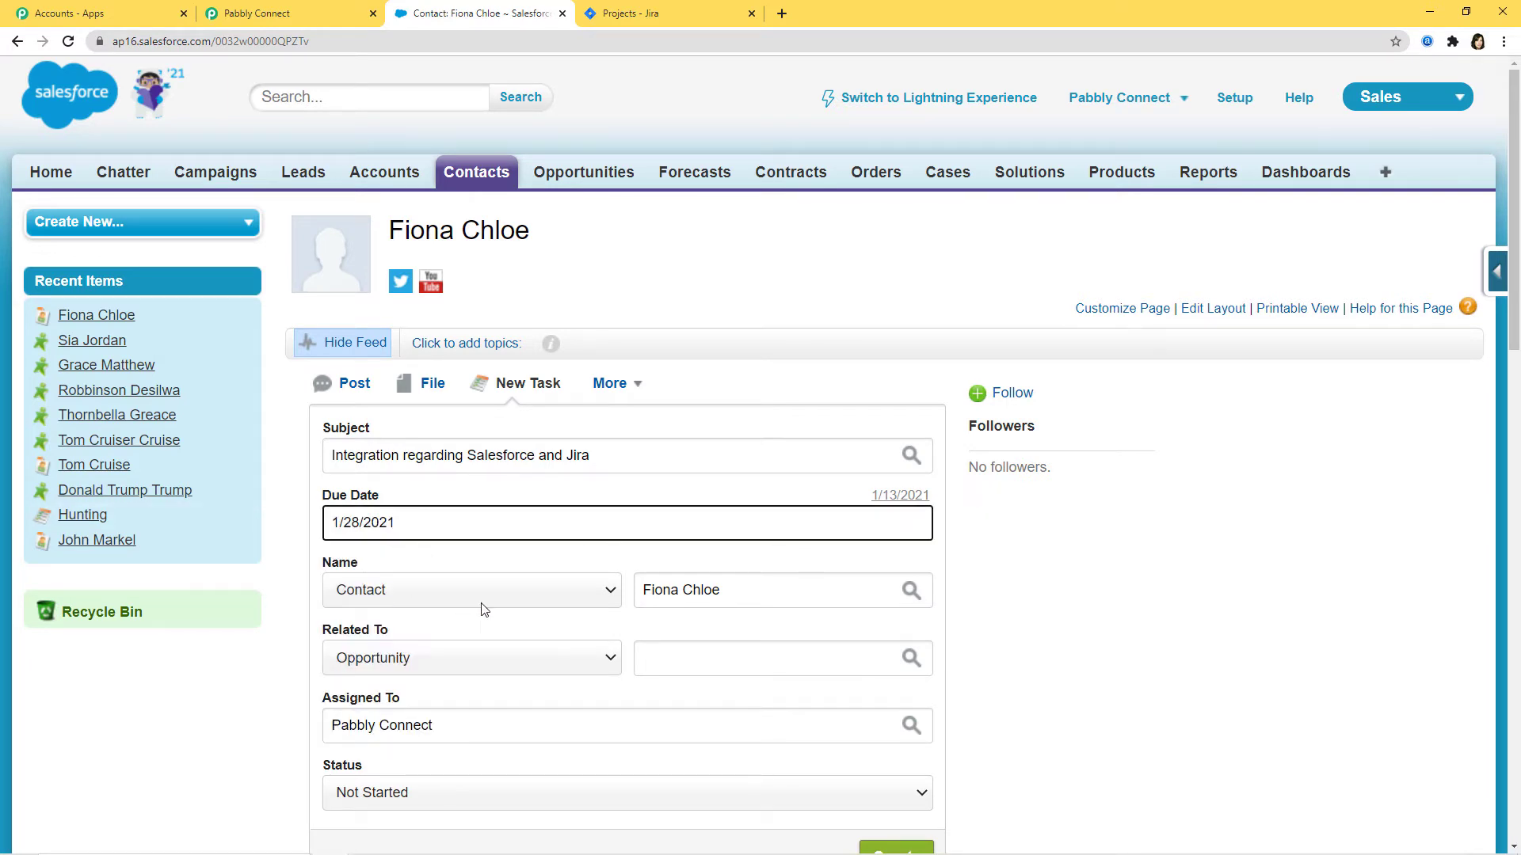
{"action": "left_click", "coordinate": [539, 593]}
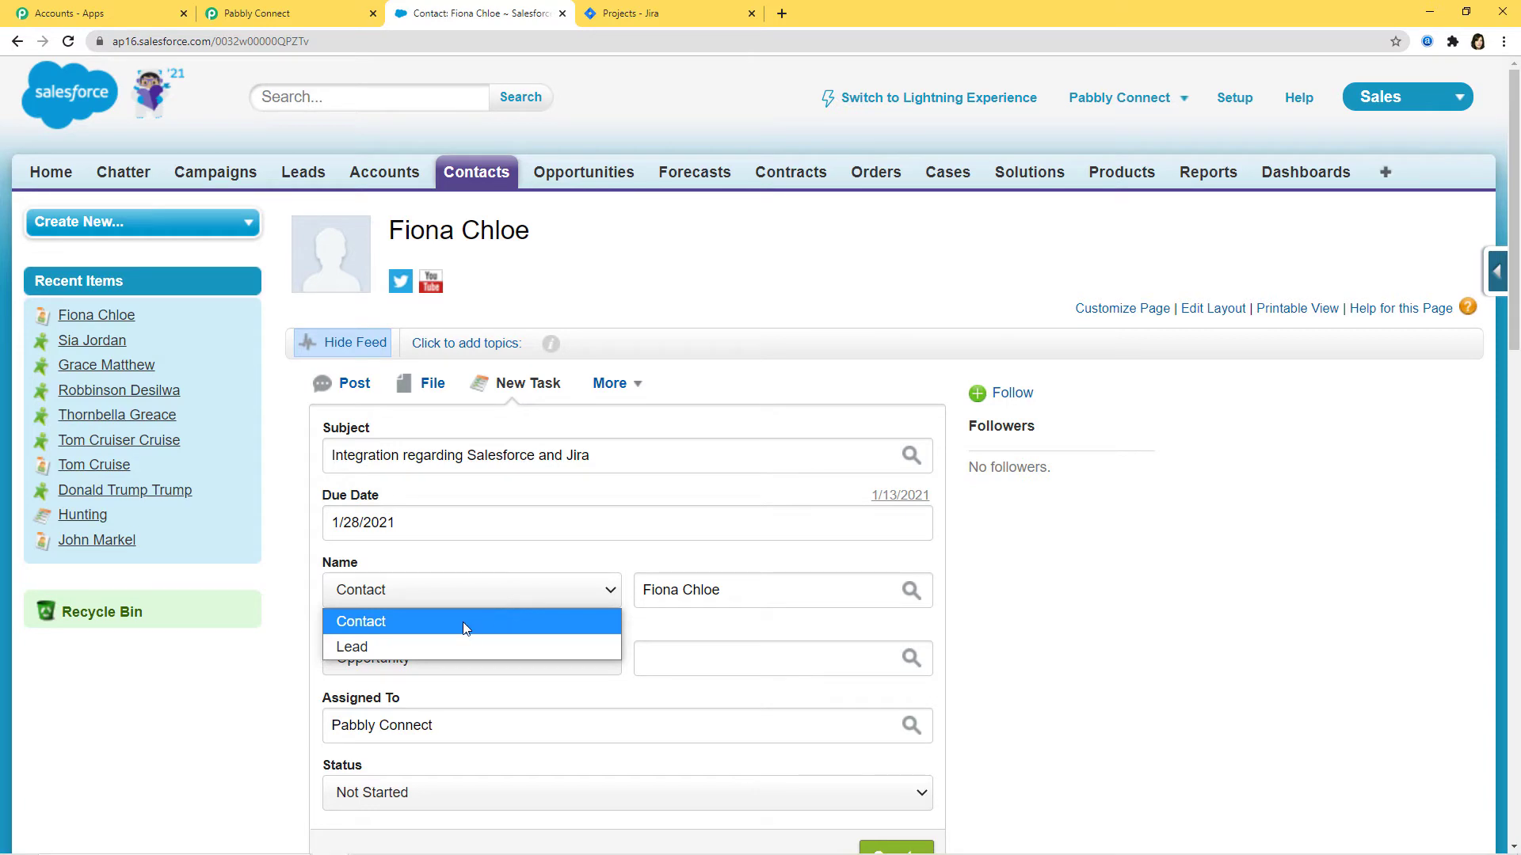
{"action": "left_click", "coordinate": [463, 624]}
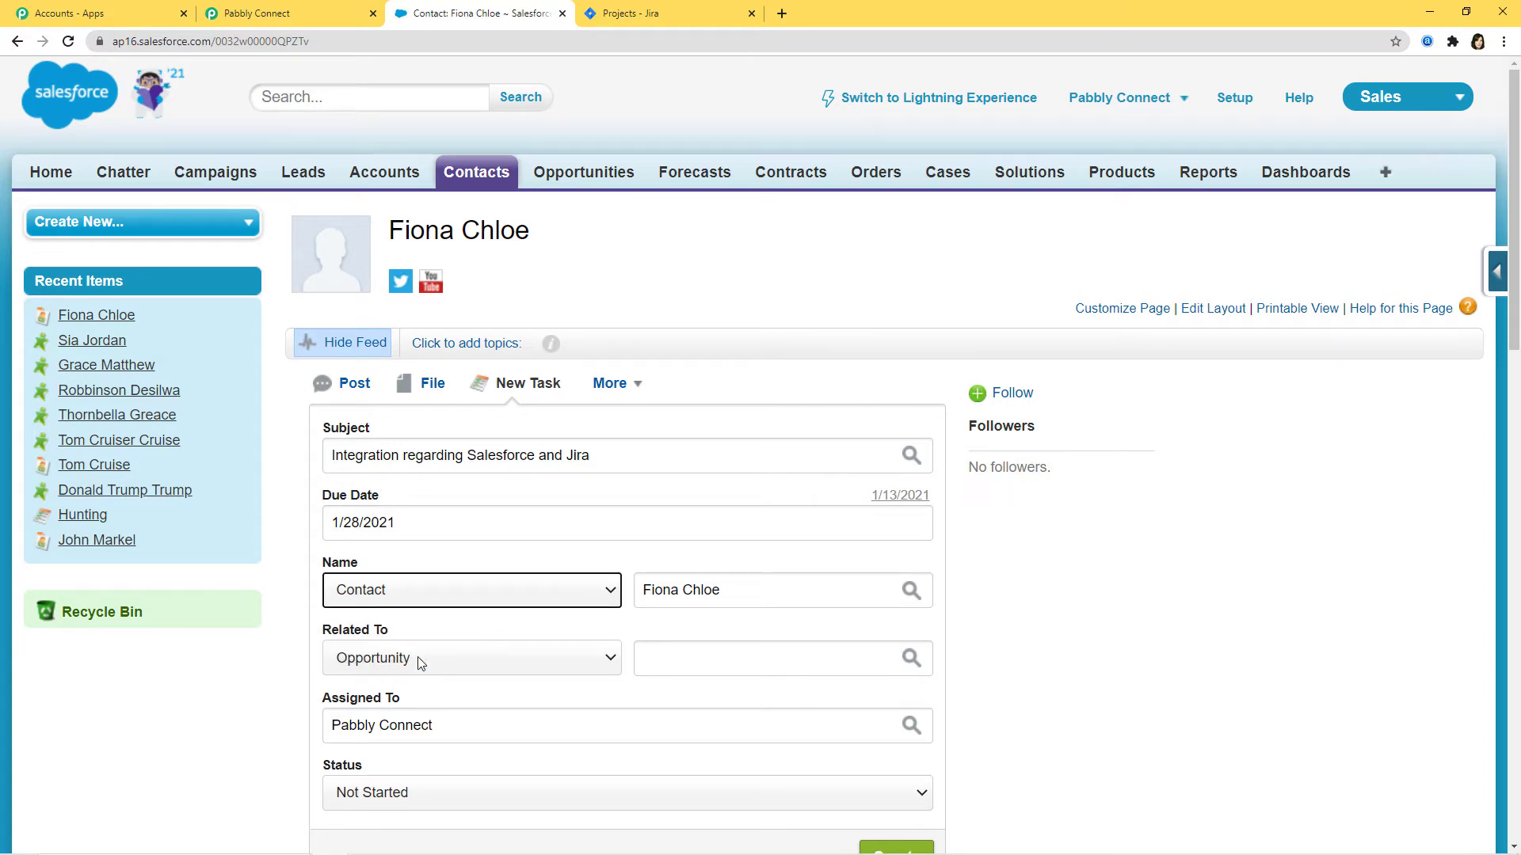
- Set the new task's Related To type to Solution
{"action": "scroll", "coordinate": [417, 658], "scroll_direction": "down", "scroll_amount": 1}
{"action": "left_click", "coordinate": [519, 584]}
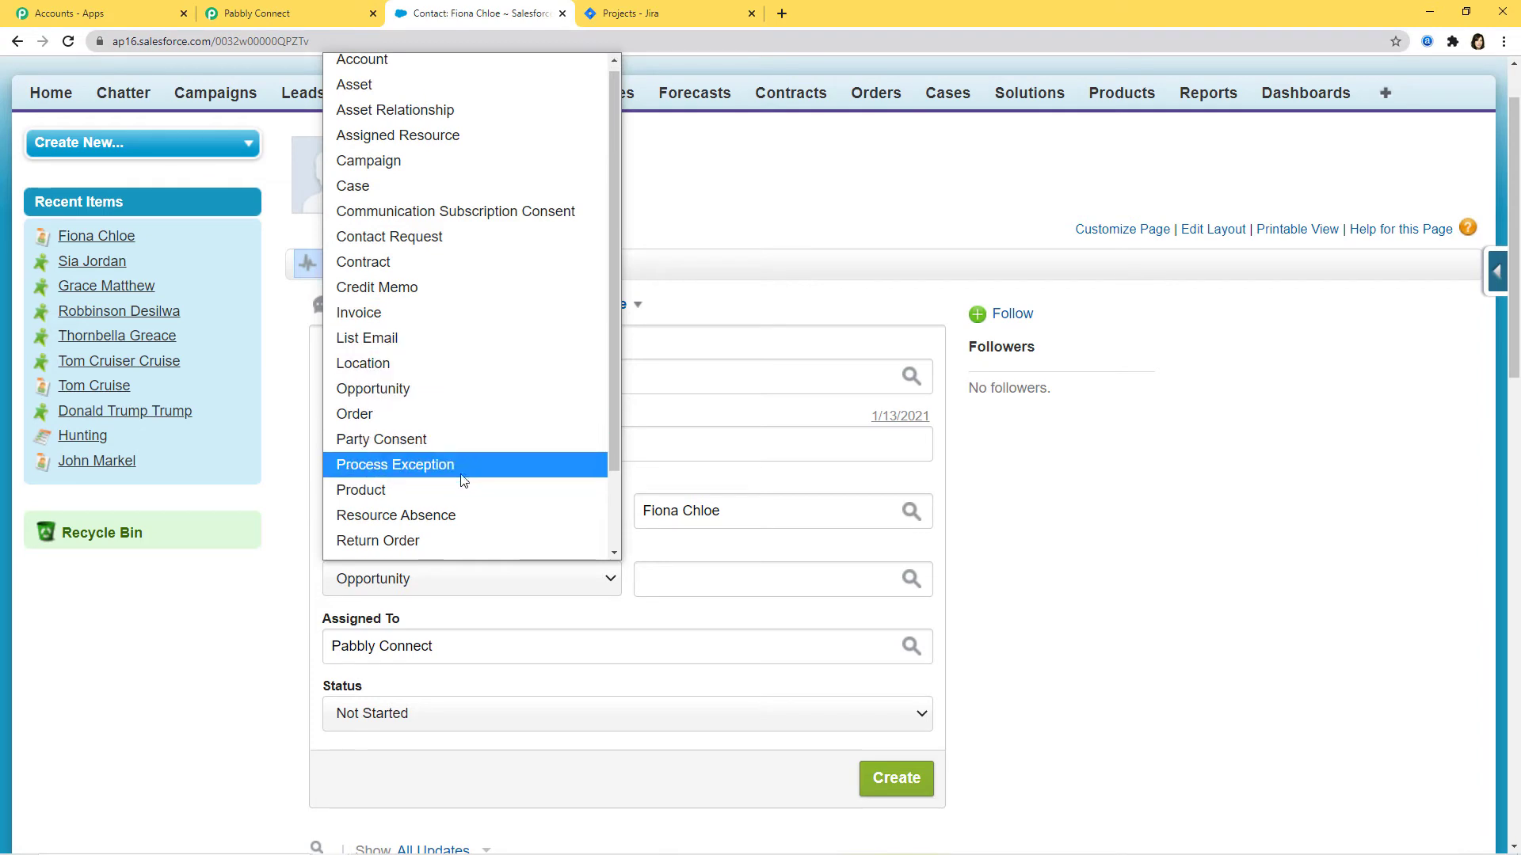
{"action": "scroll", "coordinate": [463, 479], "scroll_direction": "down", "scroll_amount": 2}
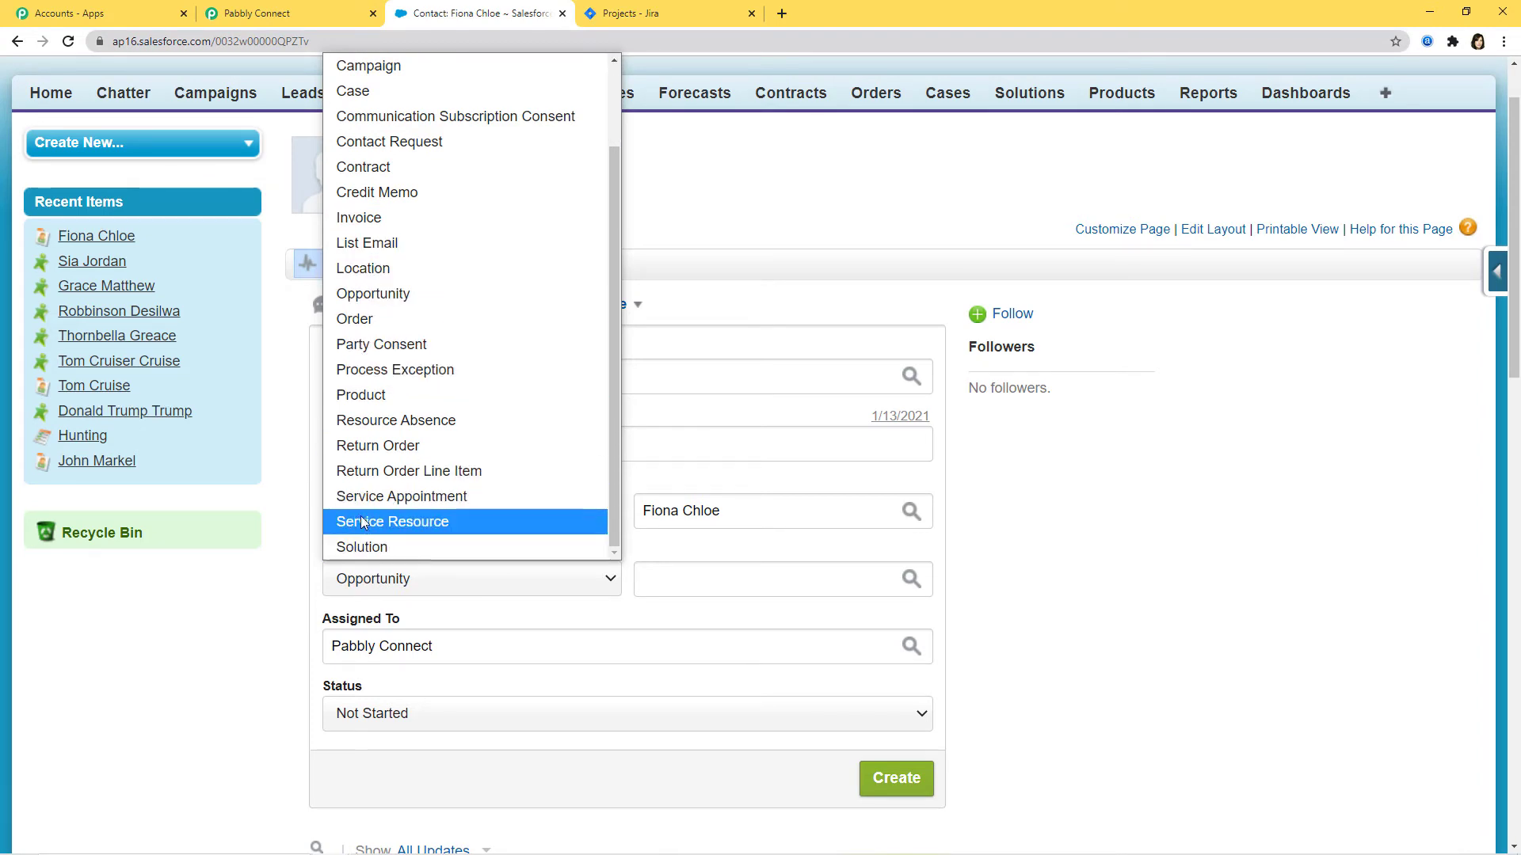
{"action": "left_click", "coordinate": [385, 546]}
{"action": "scroll", "coordinate": [691, 572], "scroll_direction": "down", "scroll_amount": 2}
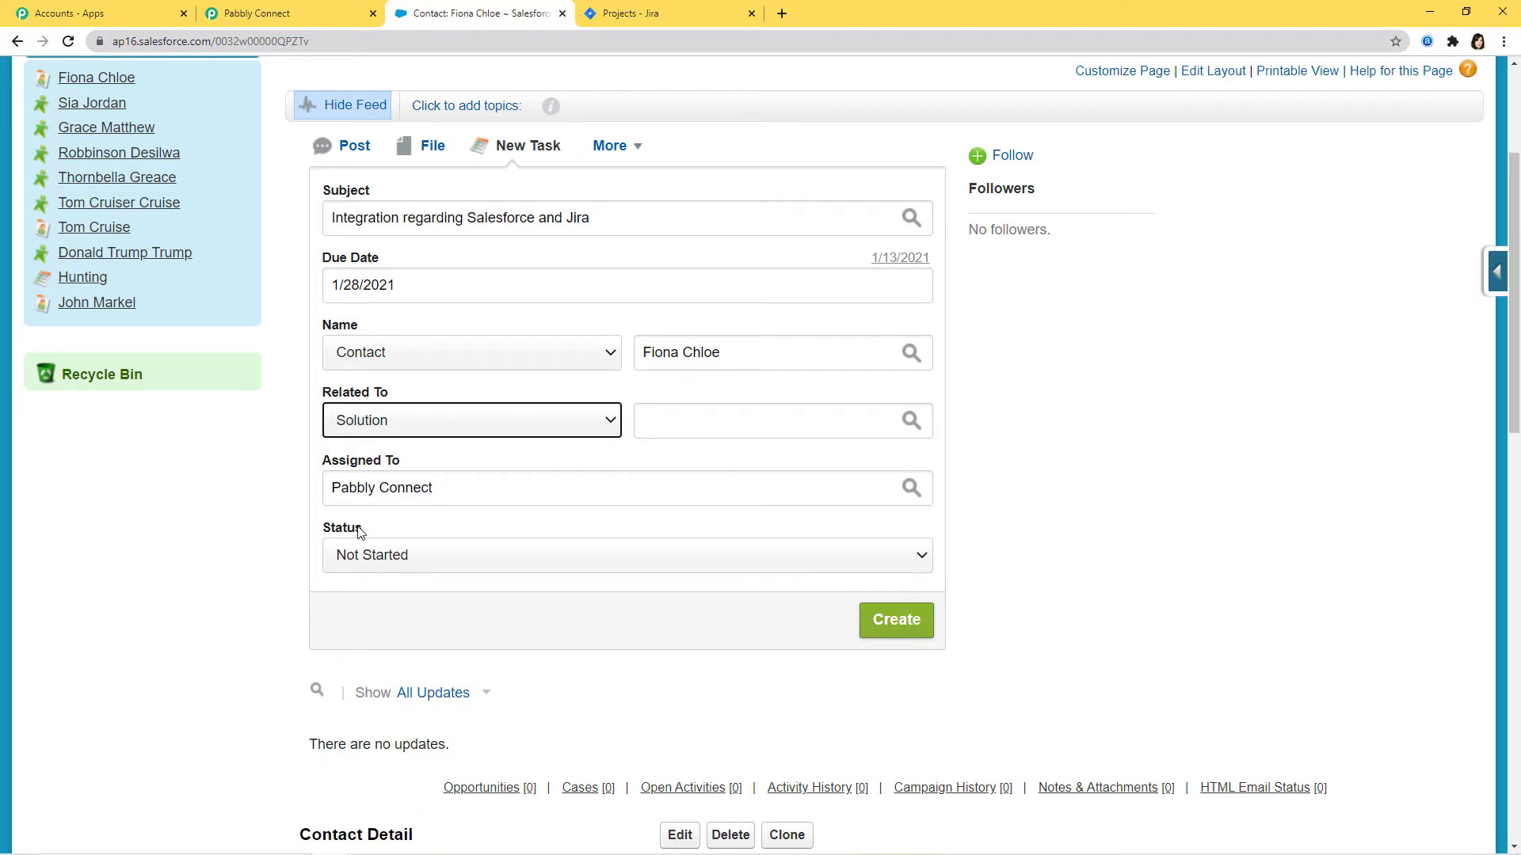
- Set the task's status to In Progress and create the task on the contact
{"action": "left_click", "coordinate": [720, 556]}
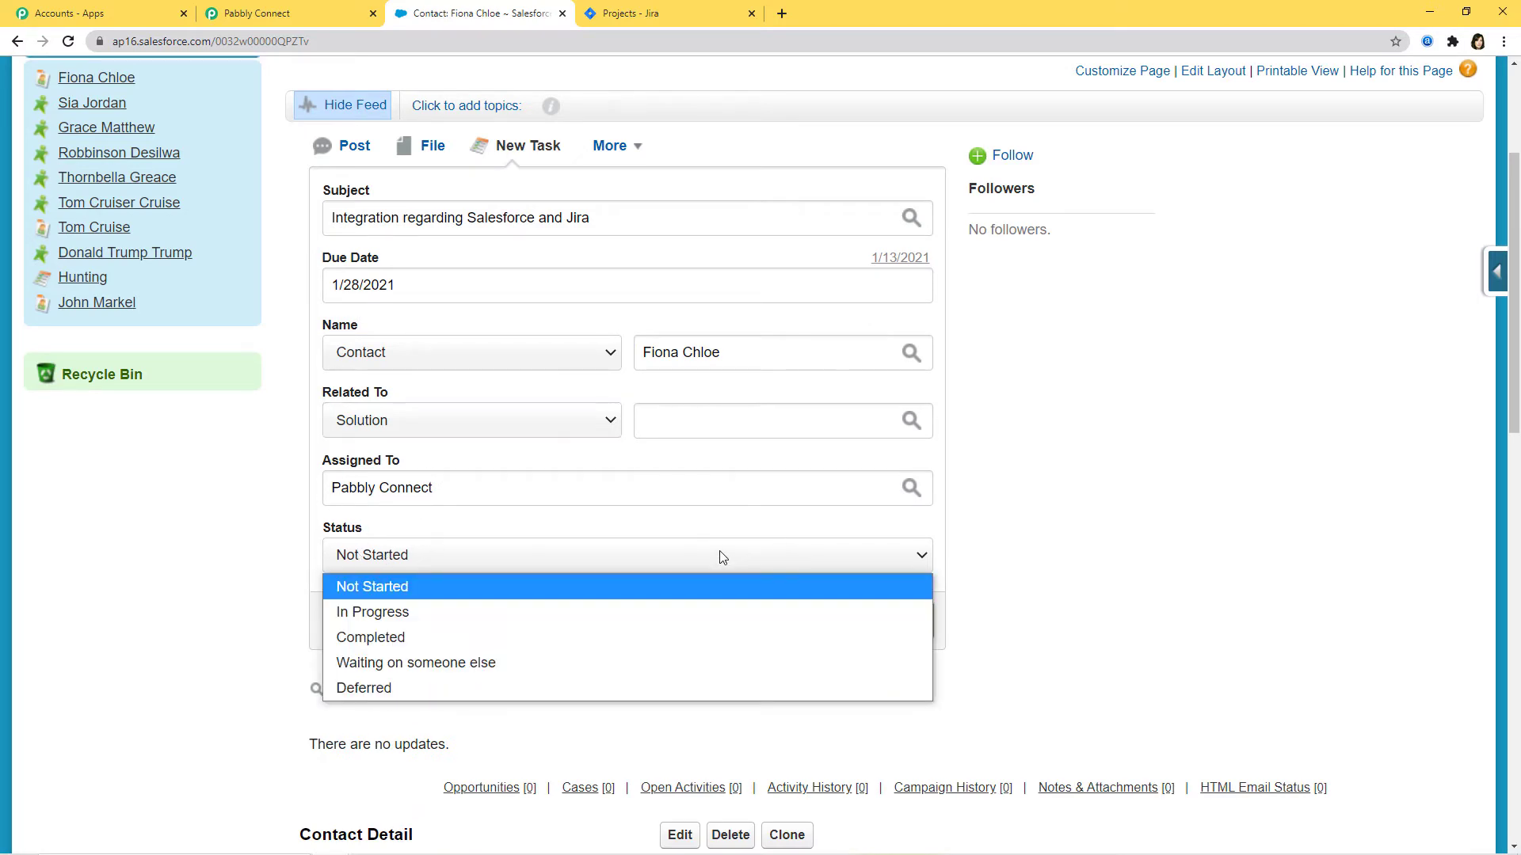
{"action": "left_click", "coordinate": [396, 614]}
{"action": "left_click", "coordinate": [904, 625]}
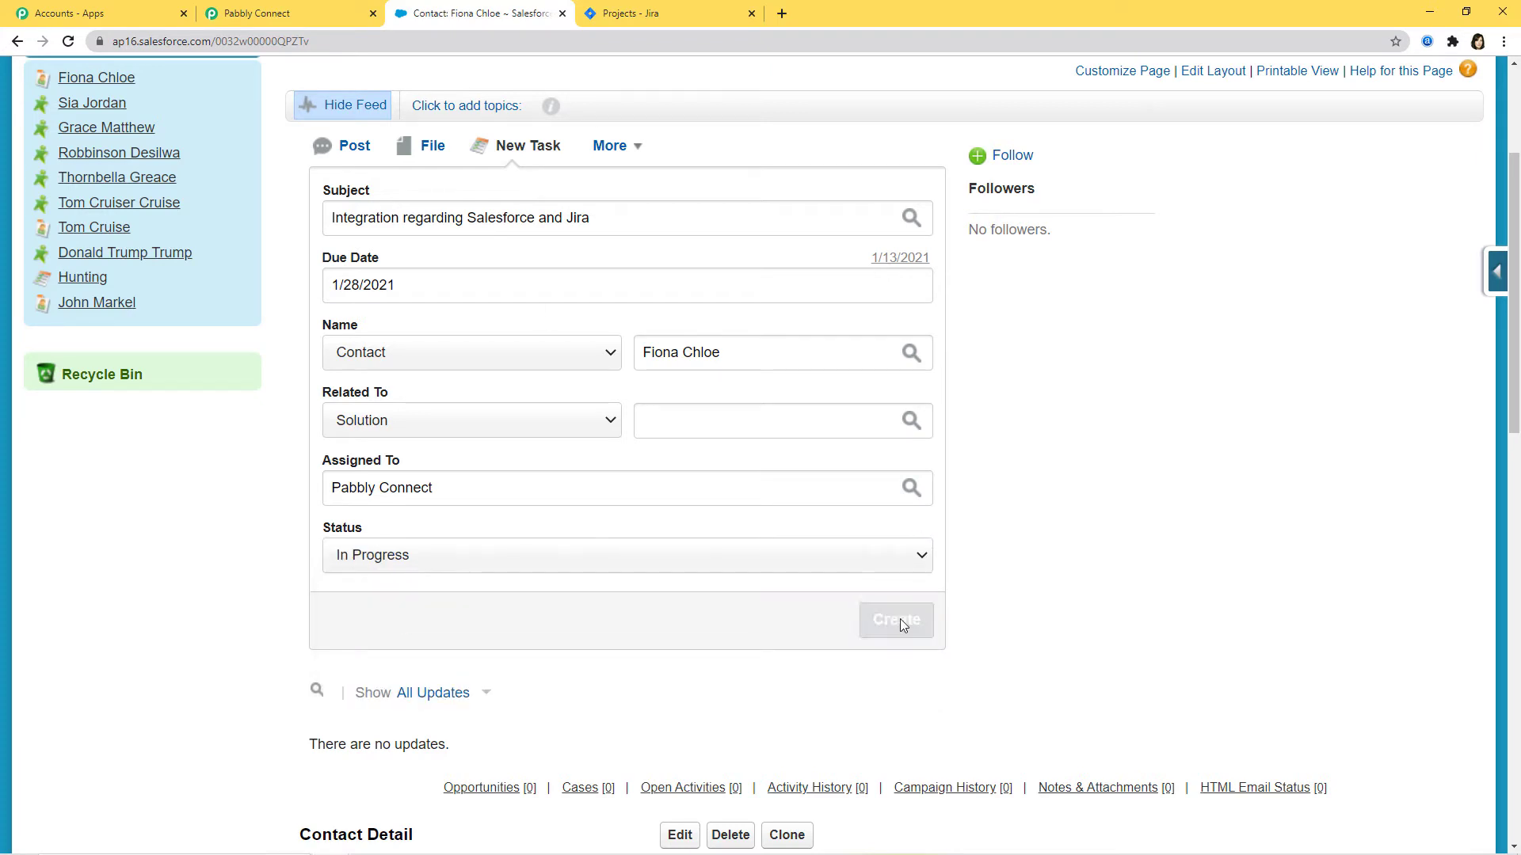
{"action": "scroll", "coordinate": [899, 620], "scroll_direction": "down", "scroll_amount": 5}
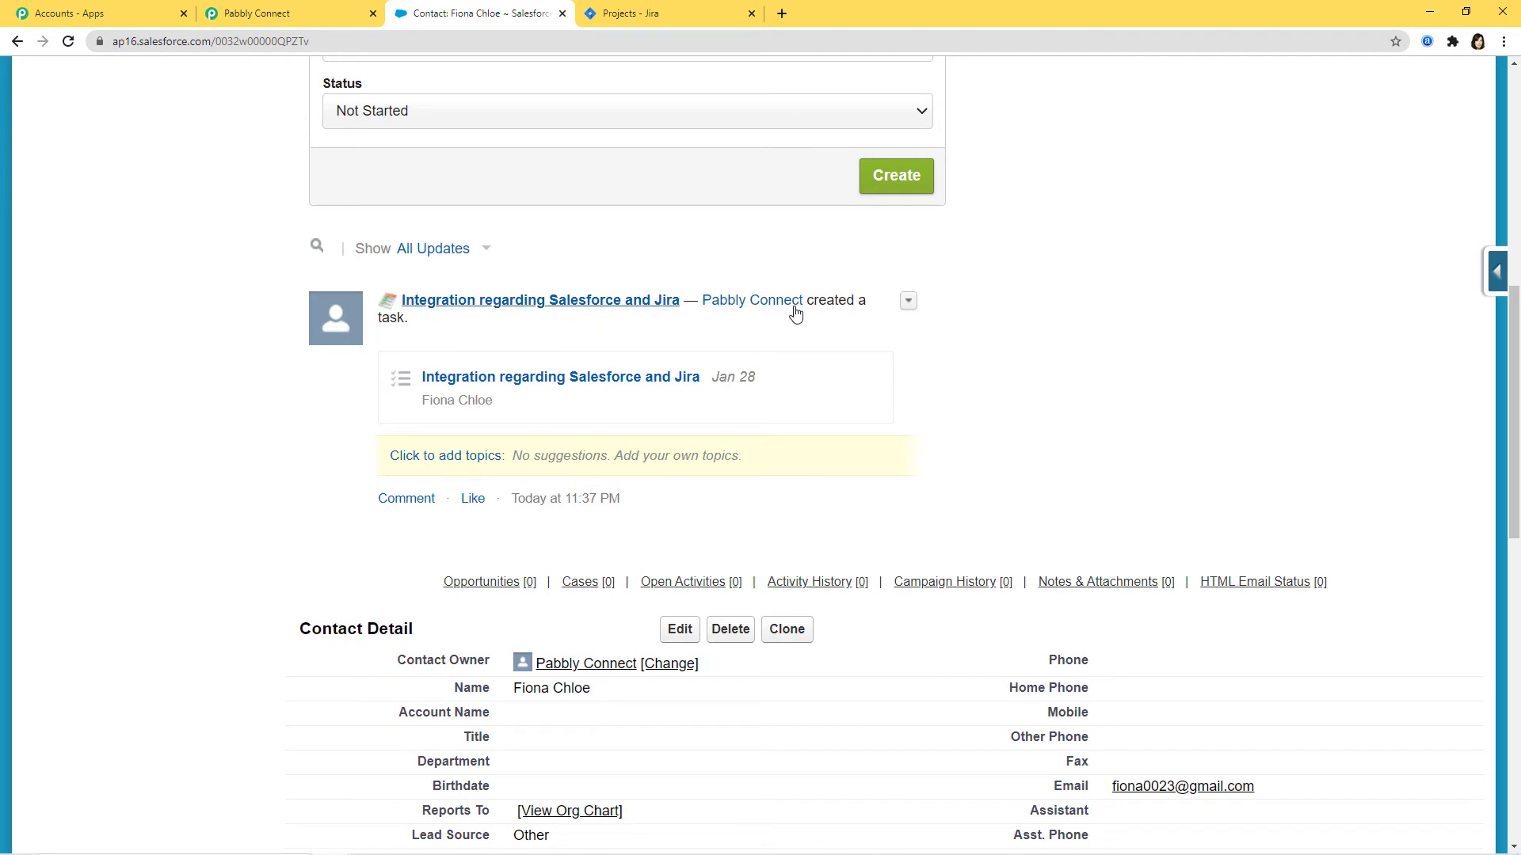
{"action": "mouse_move", "coordinate": [586, 304]}
- Switch to Pabbly Connect, save the Salesforce trigger and send the test request again
{"action": "left_click", "coordinate": [261, 14]}
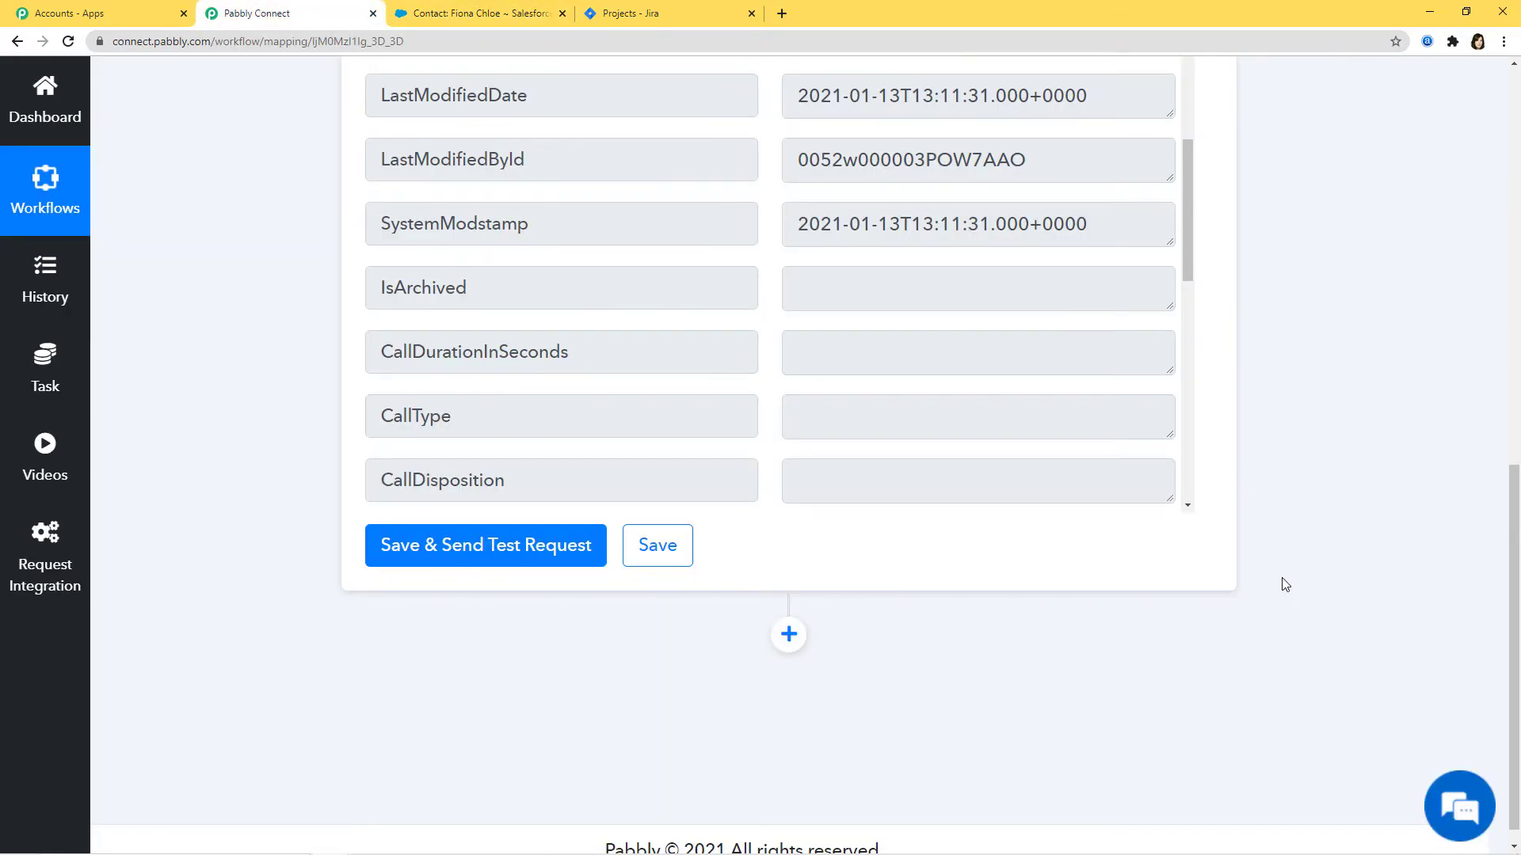
{"action": "left_click", "coordinate": [507, 546]}
{"action": "scroll", "coordinate": [912, 645], "scroll_direction": "up", "scroll_amount": 4}
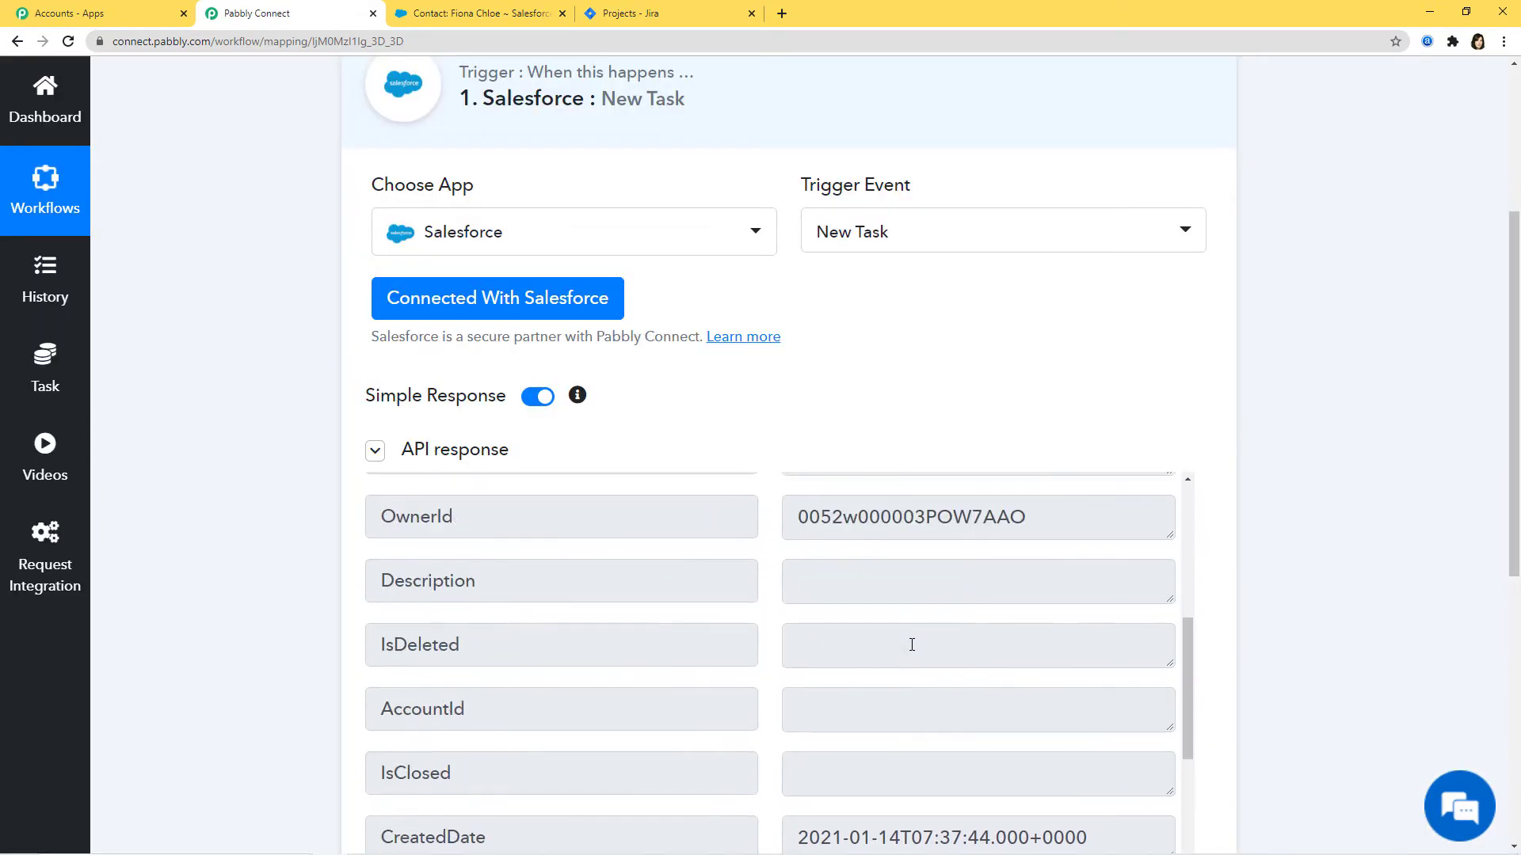
- Review the trigger's API response from the attribute and subject fields through the recurrence fields, enlarging the Subject value box
{"action": "scroll", "coordinate": [912, 645], "scroll_direction": "up", "scroll_amount": 7}
{"action": "scroll", "coordinate": [1502, 499], "scroll_direction": "down", "scroll_amount": 2}
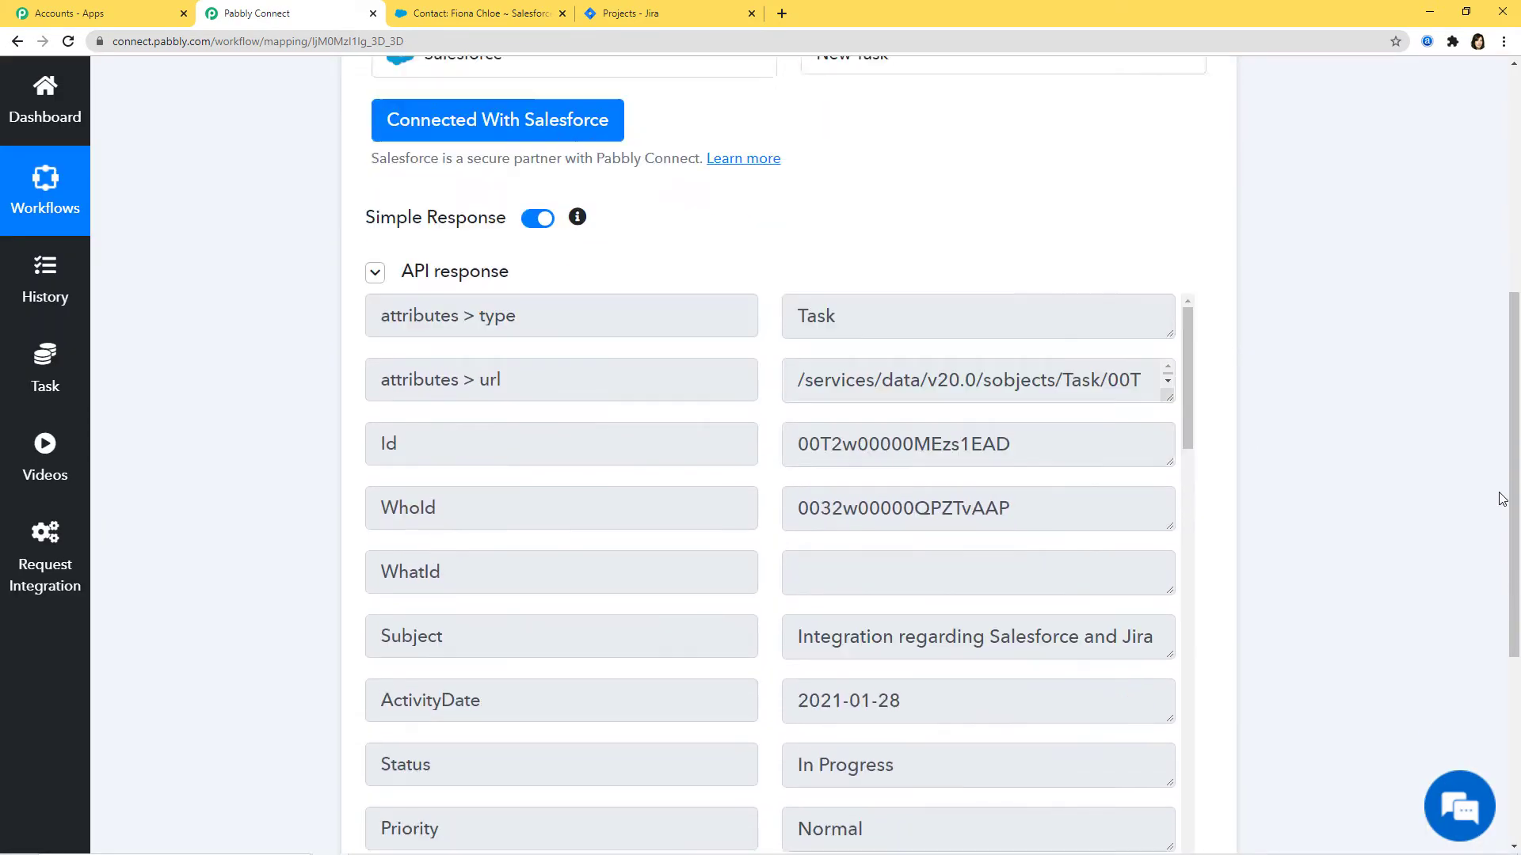
{"action": "scroll", "coordinate": [1503, 499], "scroll_direction": "down", "scroll_amount": 1}
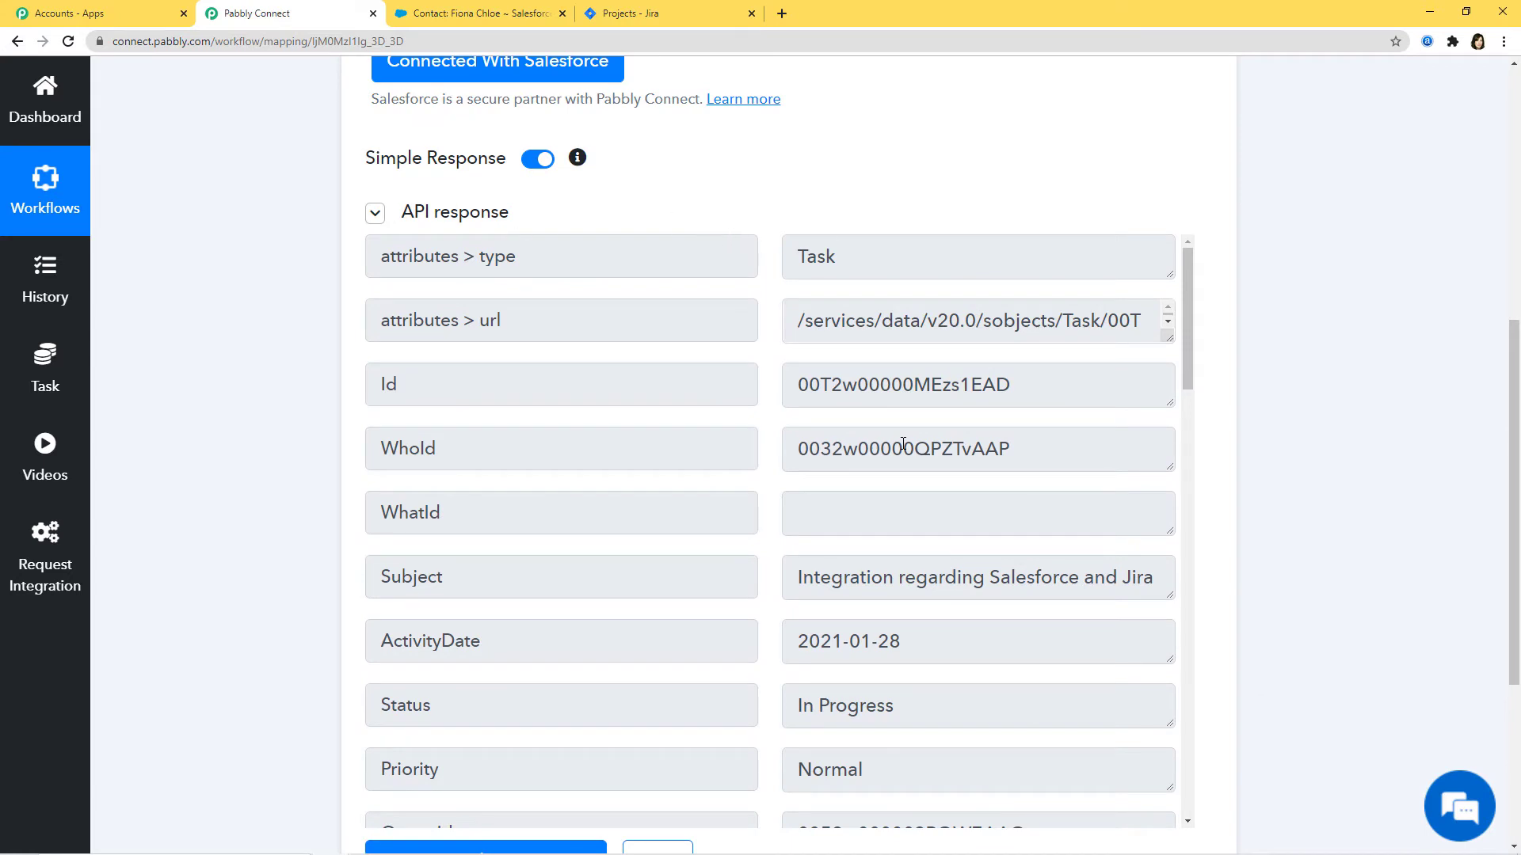
{"action": "scroll", "coordinate": [903, 445], "scroll_direction": "down", "scroll_amount": 2}
{"action": "left_click_drag", "start_coordinate": [1166, 435], "coordinate": [1168, 481]}
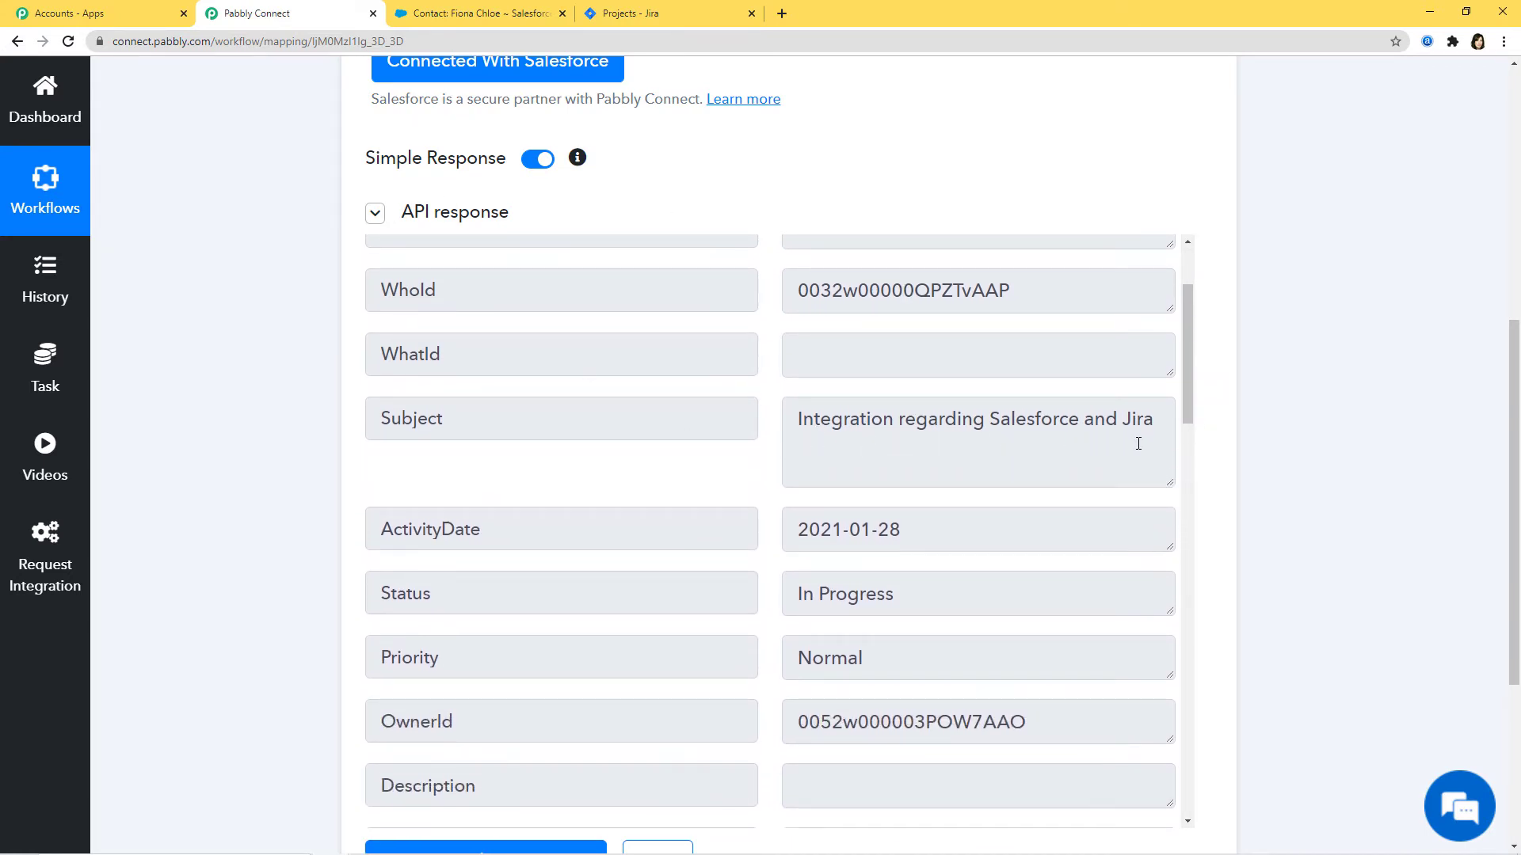
{"action": "scroll", "coordinate": [1123, 515], "scroll_direction": "down", "scroll_amount": 2}
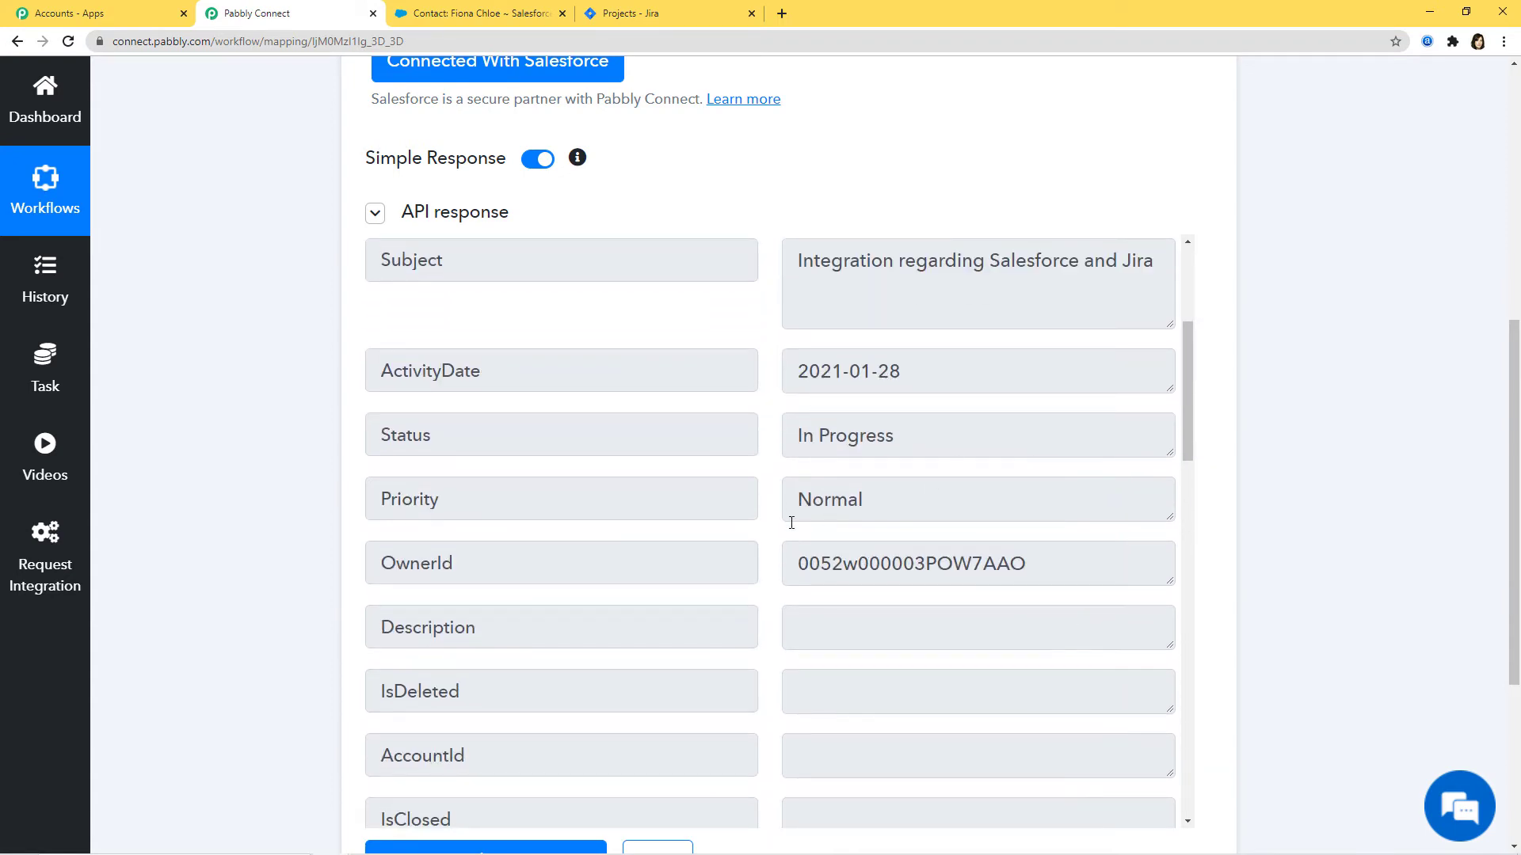
{"action": "scroll", "coordinate": [733, 356], "scroll_direction": "down", "scroll_amount": 4}
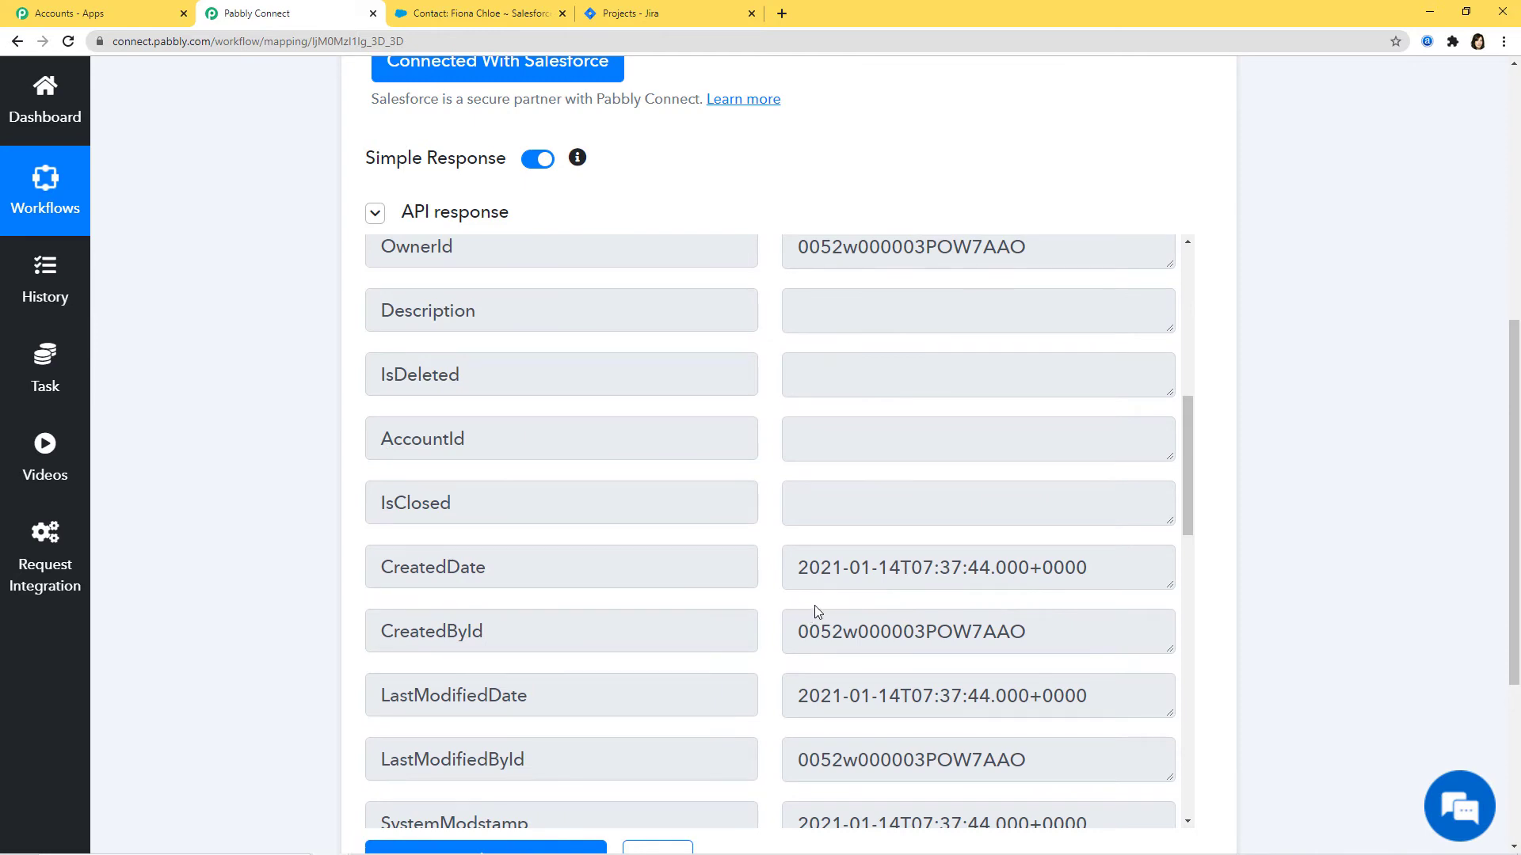
{"action": "scroll", "coordinate": [1035, 565], "scroll_direction": "down", "scroll_amount": 3}
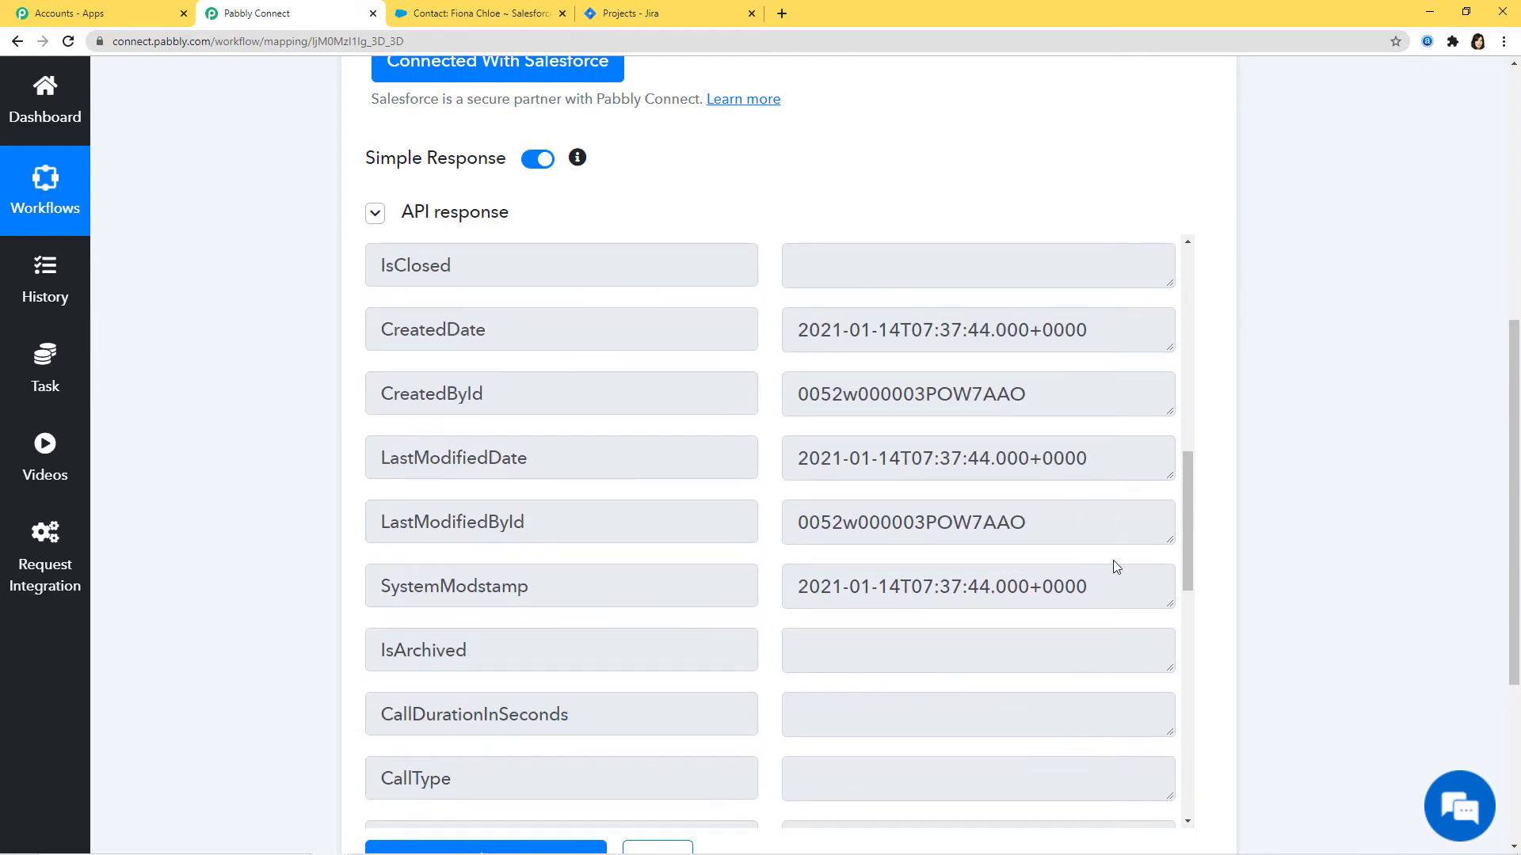
{"action": "scroll", "coordinate": [1113, 561], "scroll_direction": "down", "scroll_amount": 12}
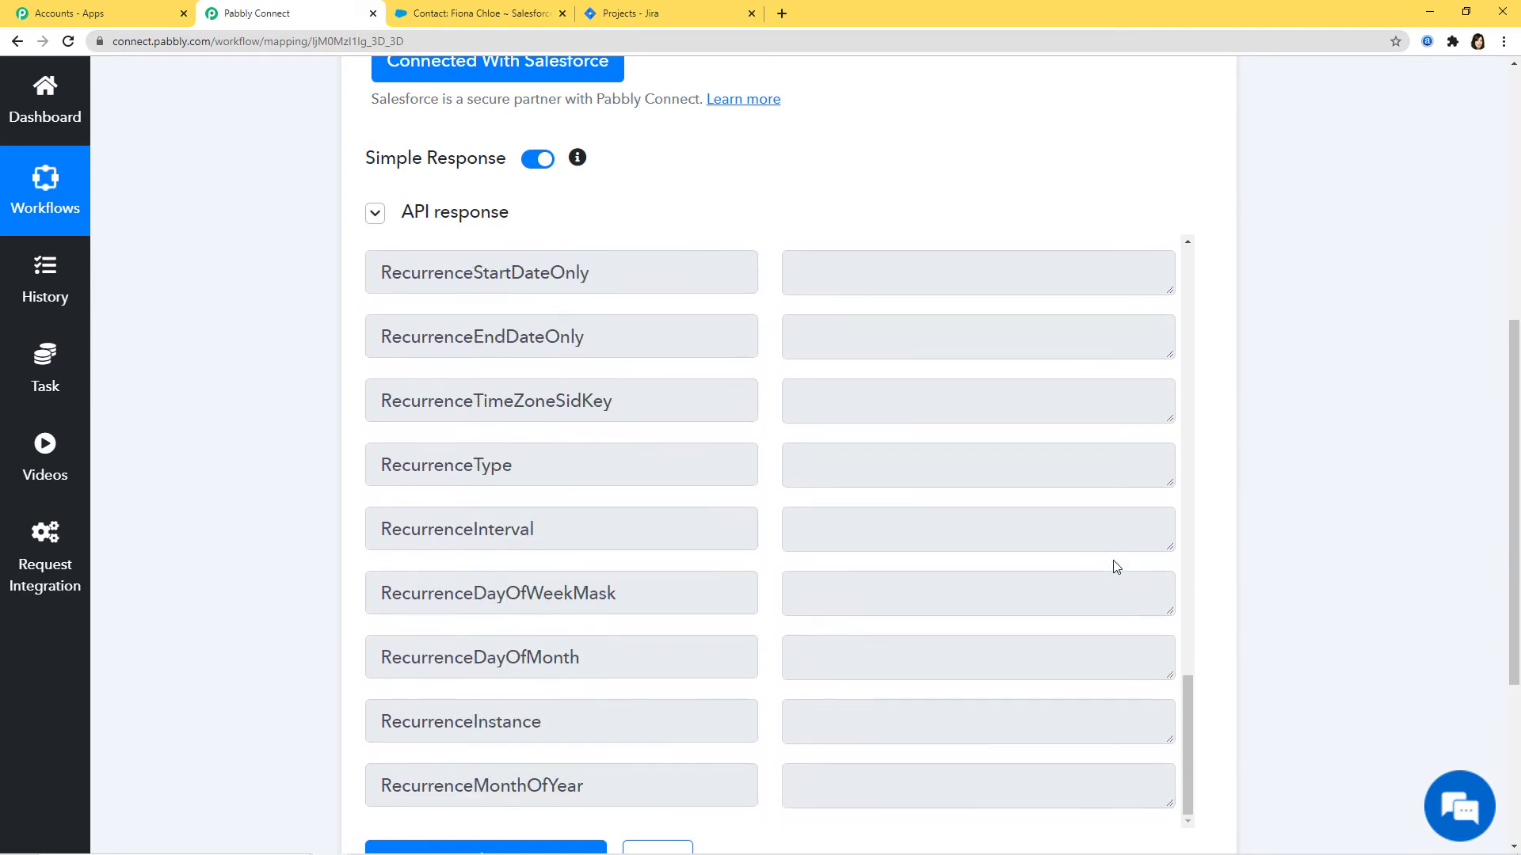
{"action": "scroll", "coordinate": [1412, 539], "scroll_direction": "down", "scroll_amount": 4}
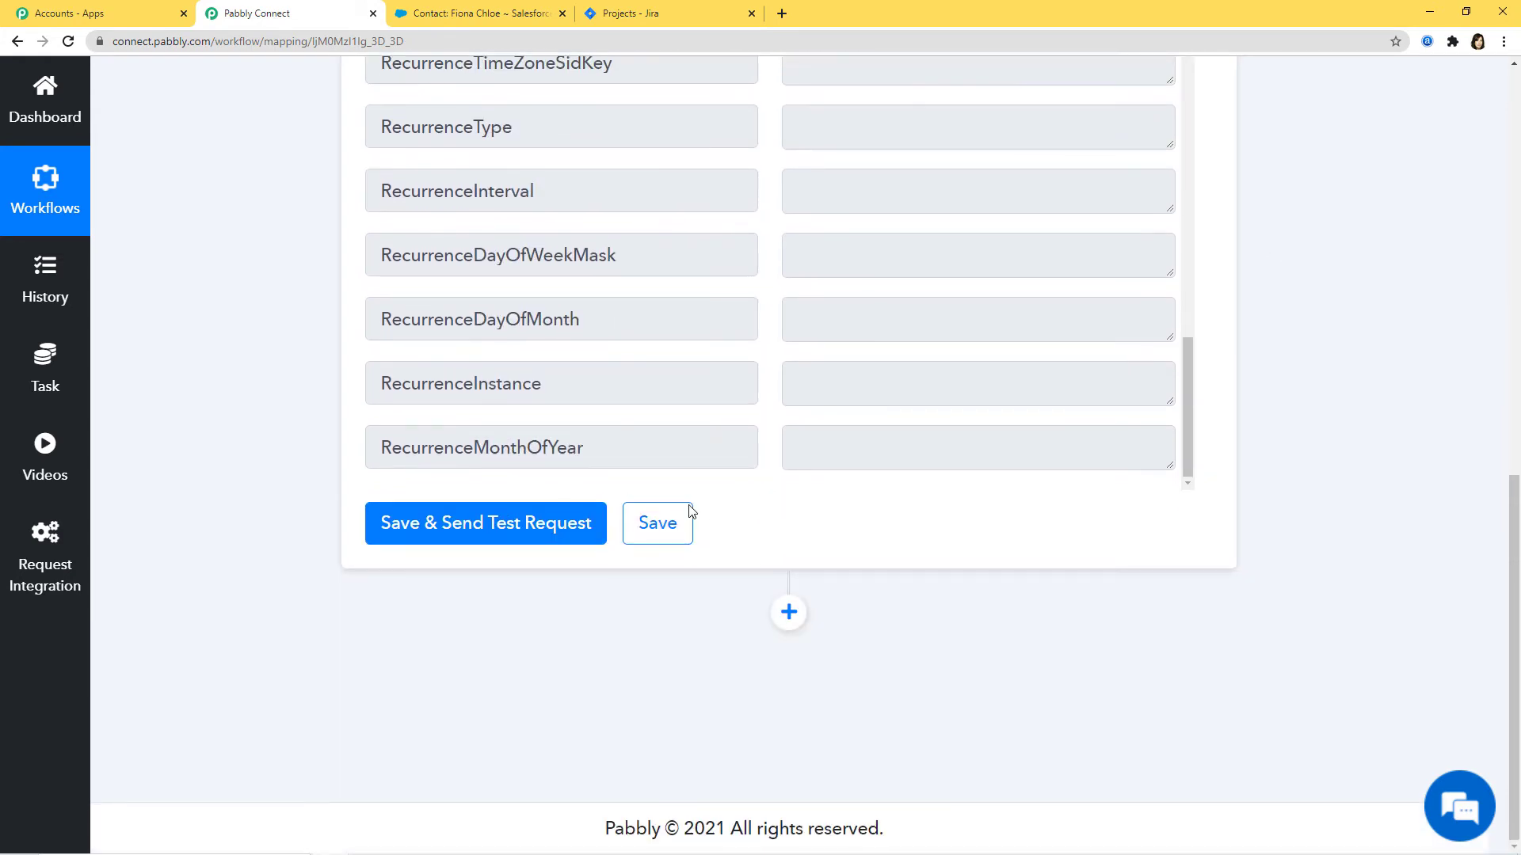
- Save the trigger and add an action step for Jira Software with the Create Issue event
{"action": "left_click", "coordinate": [689, 511]}
{"action": "left_click", "coordinate": [788, 612]}
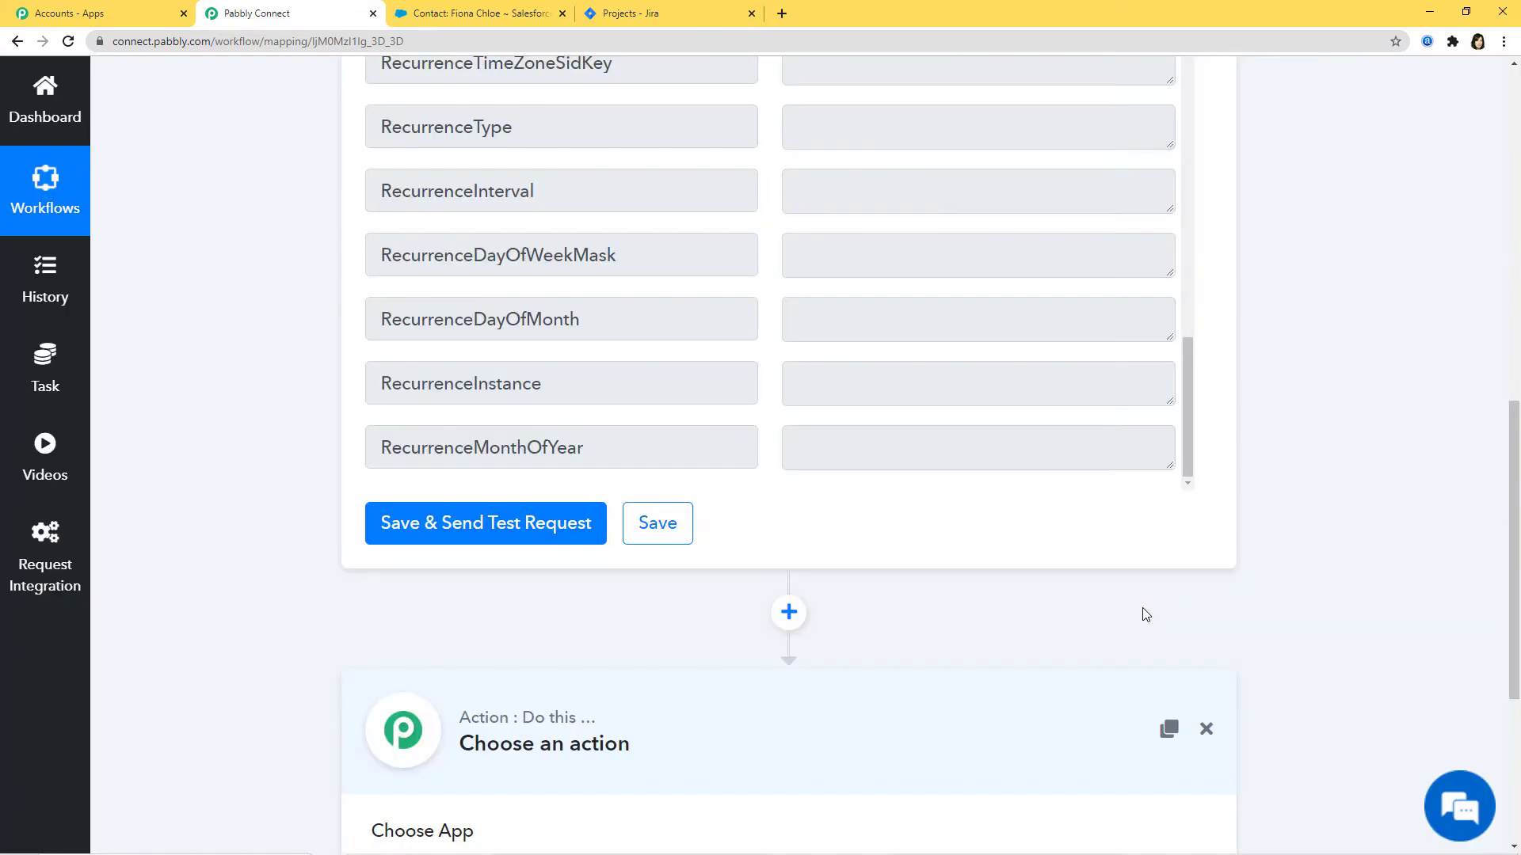
{"action": "scroll", "coordinate": [866, 527], "scroll_direction": "down", "scroll_amount": 3}
{"action": "left_click", "coordinate": [655, 646]}
{"action": "type", "text": "Jira"}
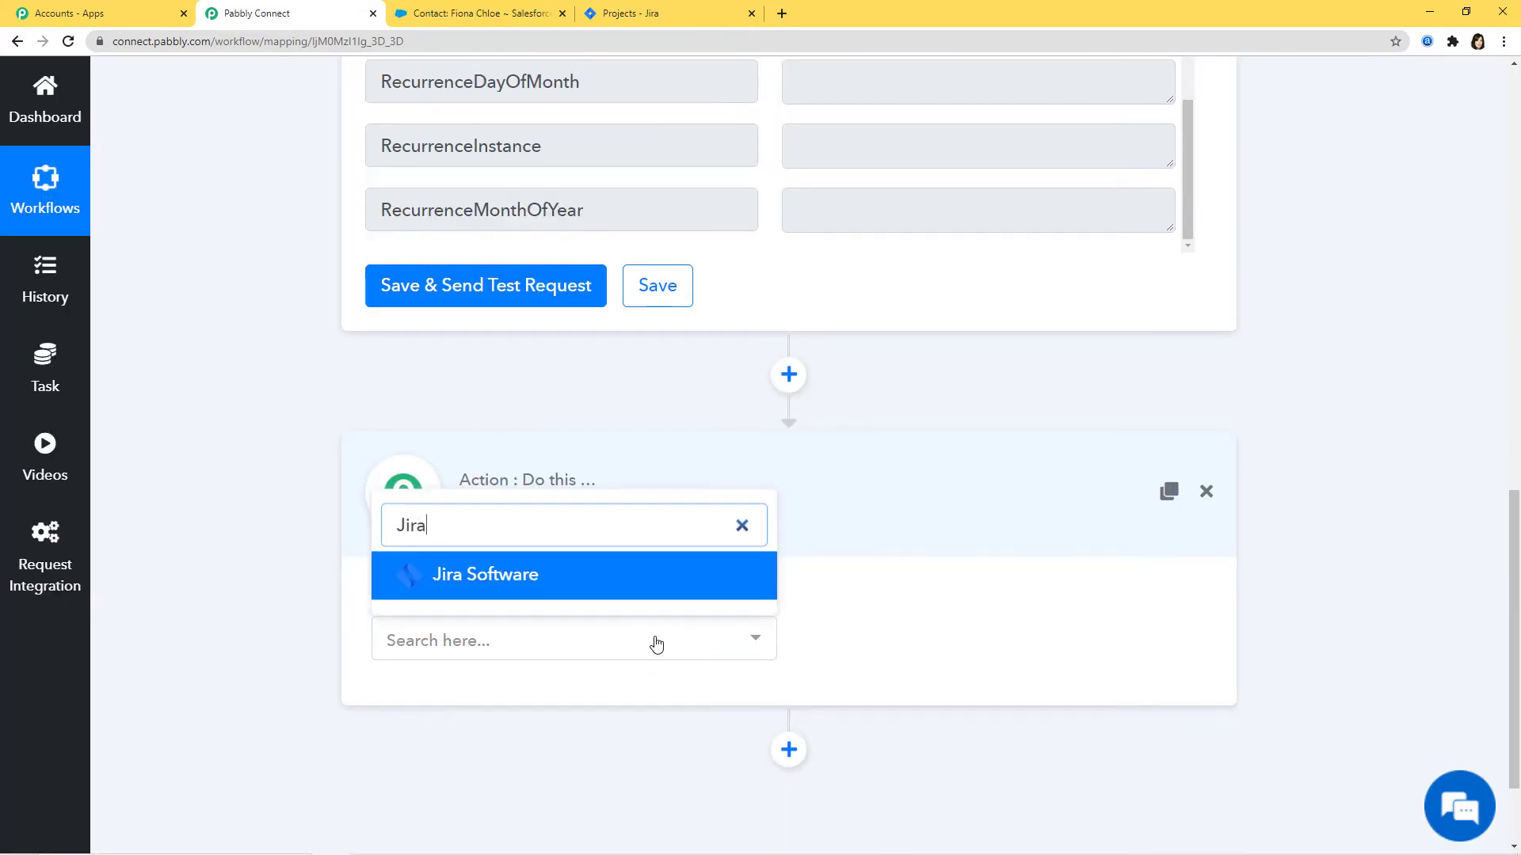
{"action": "left_click", "coordinate": [594, 575]}
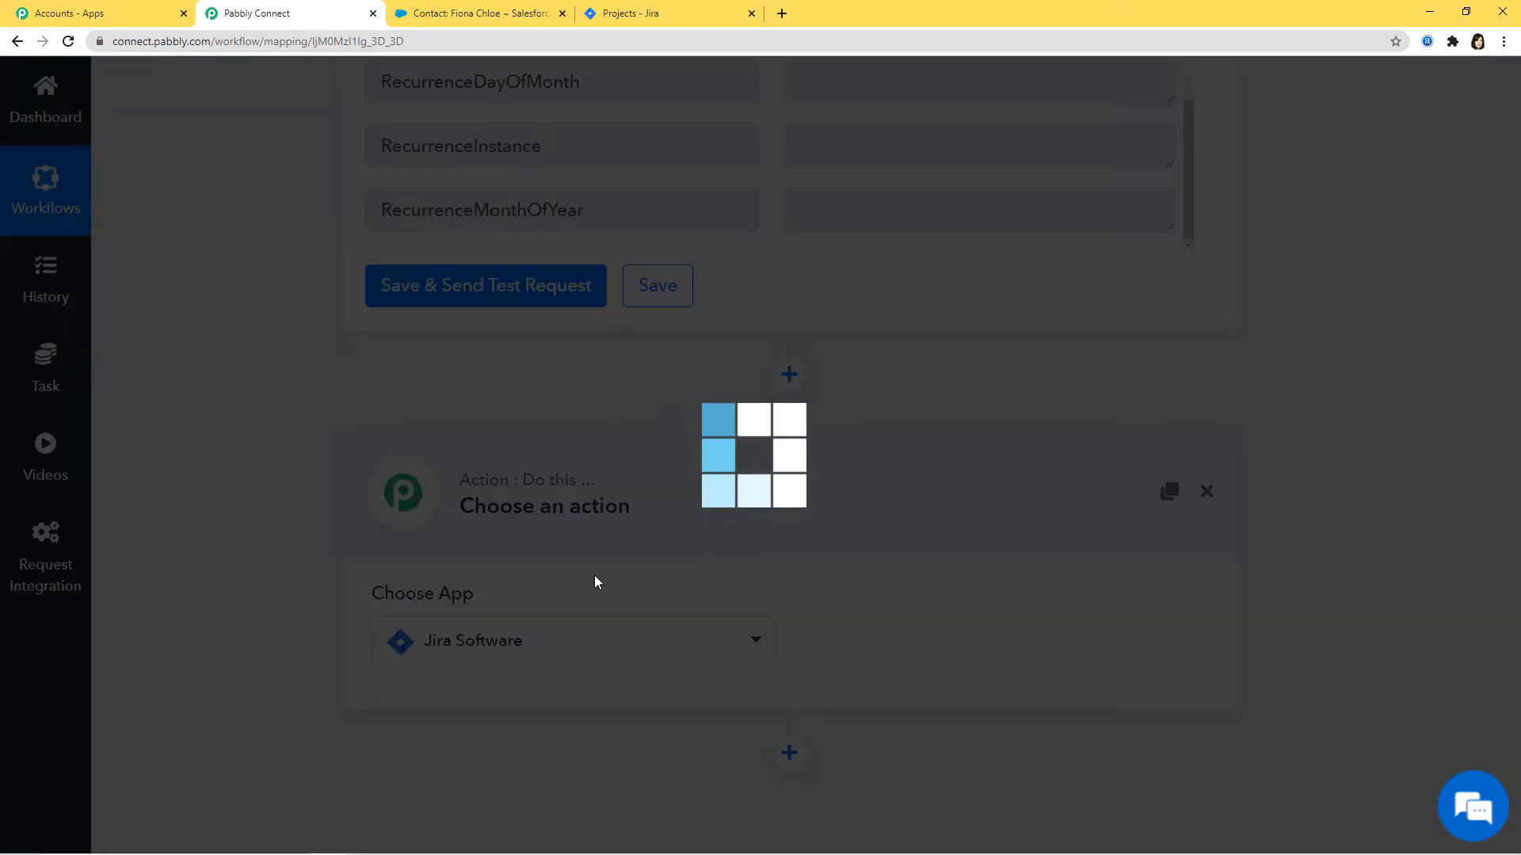
{"action": "left_click", "coordinate": [862, 641]}
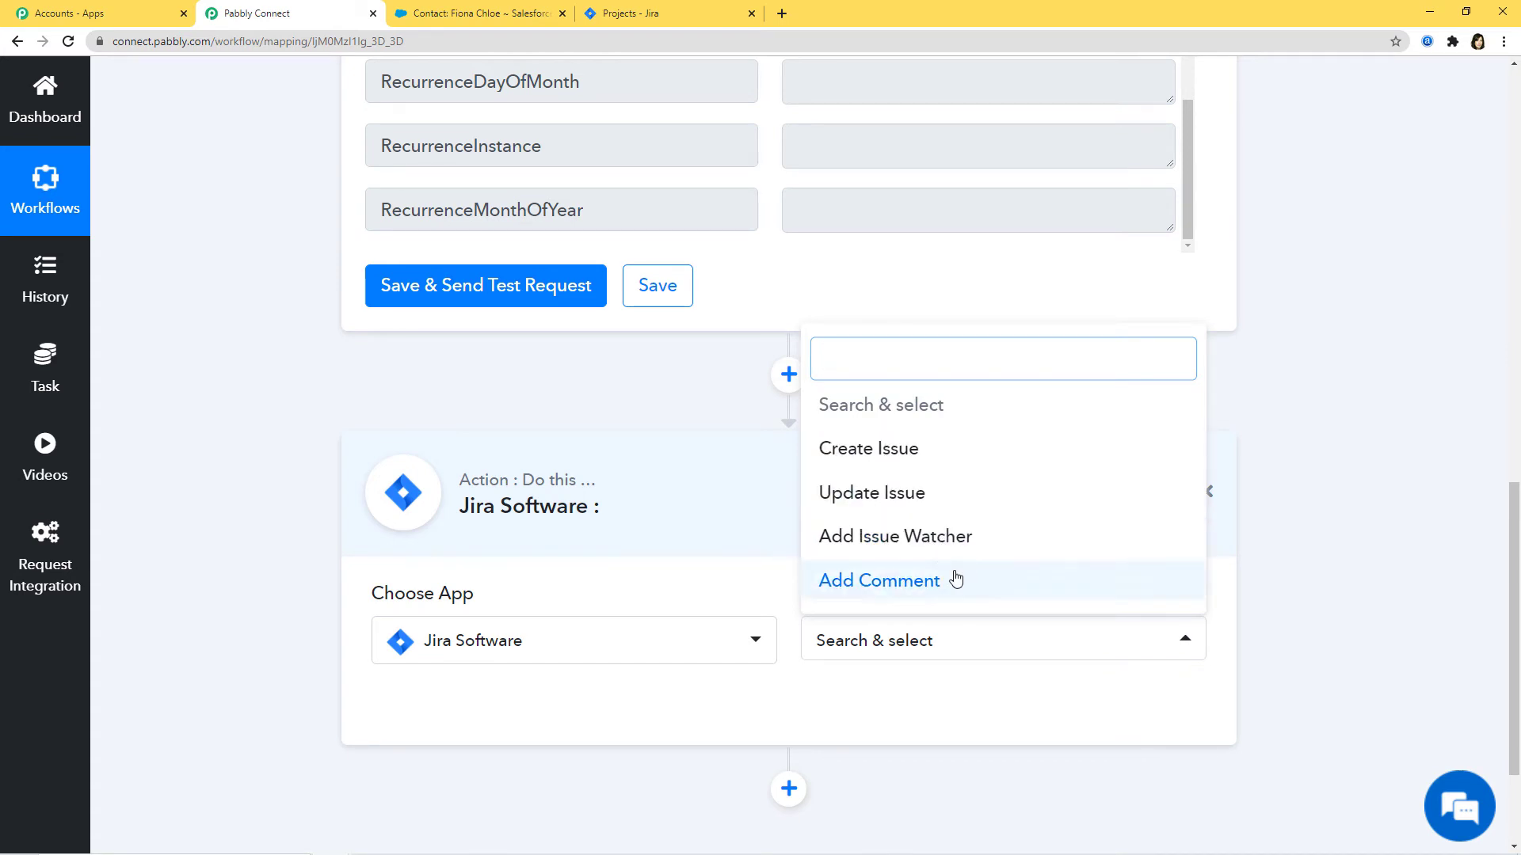
{"action": "left_click", "coordinate": [900, 451]}
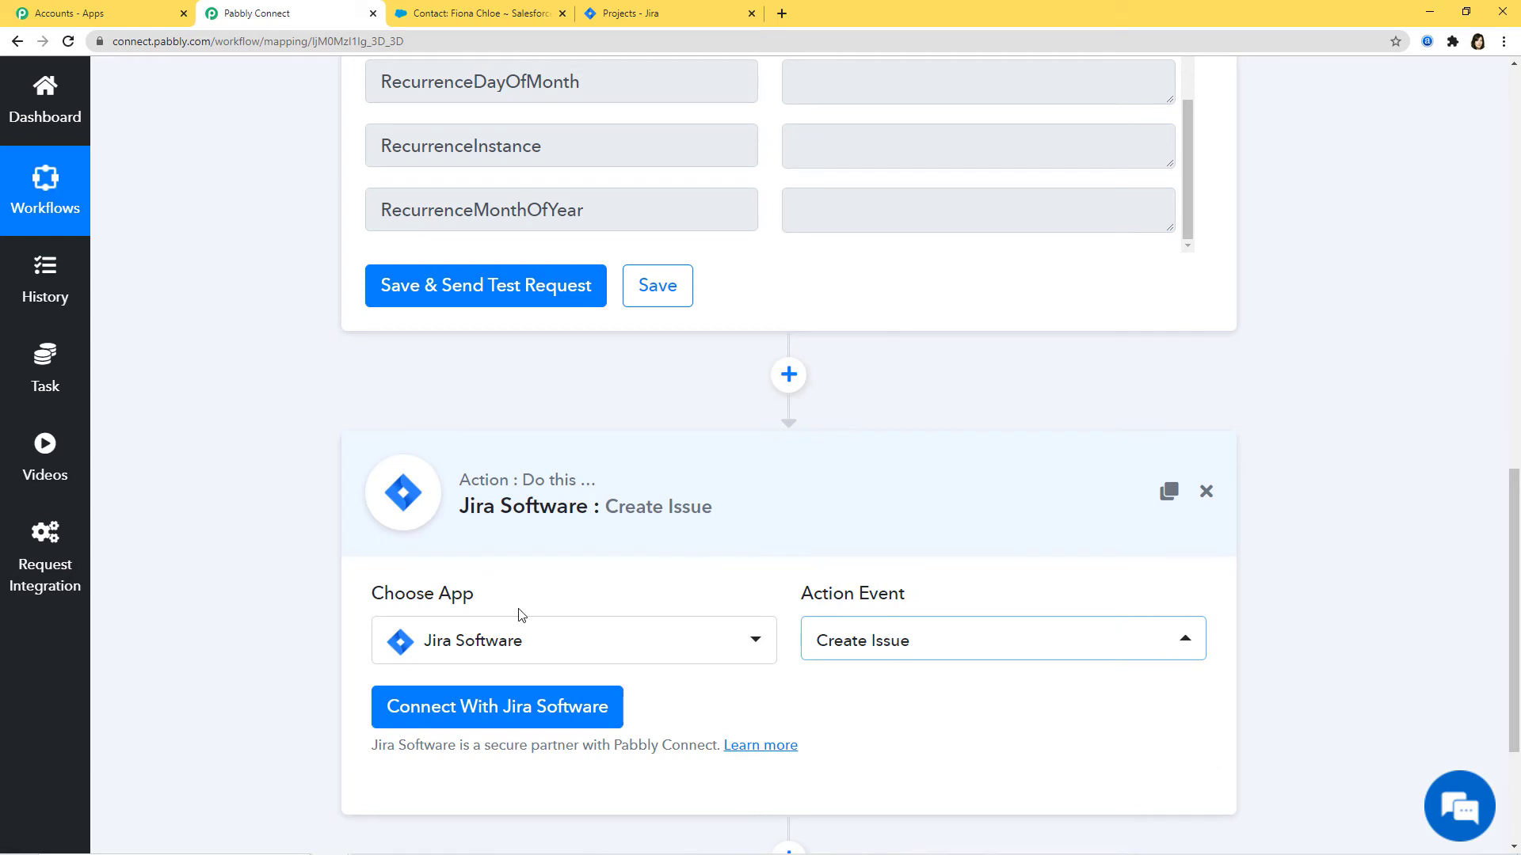
- Connect the action to Jira Software with new credentials and accept Pabbly's access to the Atlassian account
{"action": "left_click", "coordinate": [530, 700]}
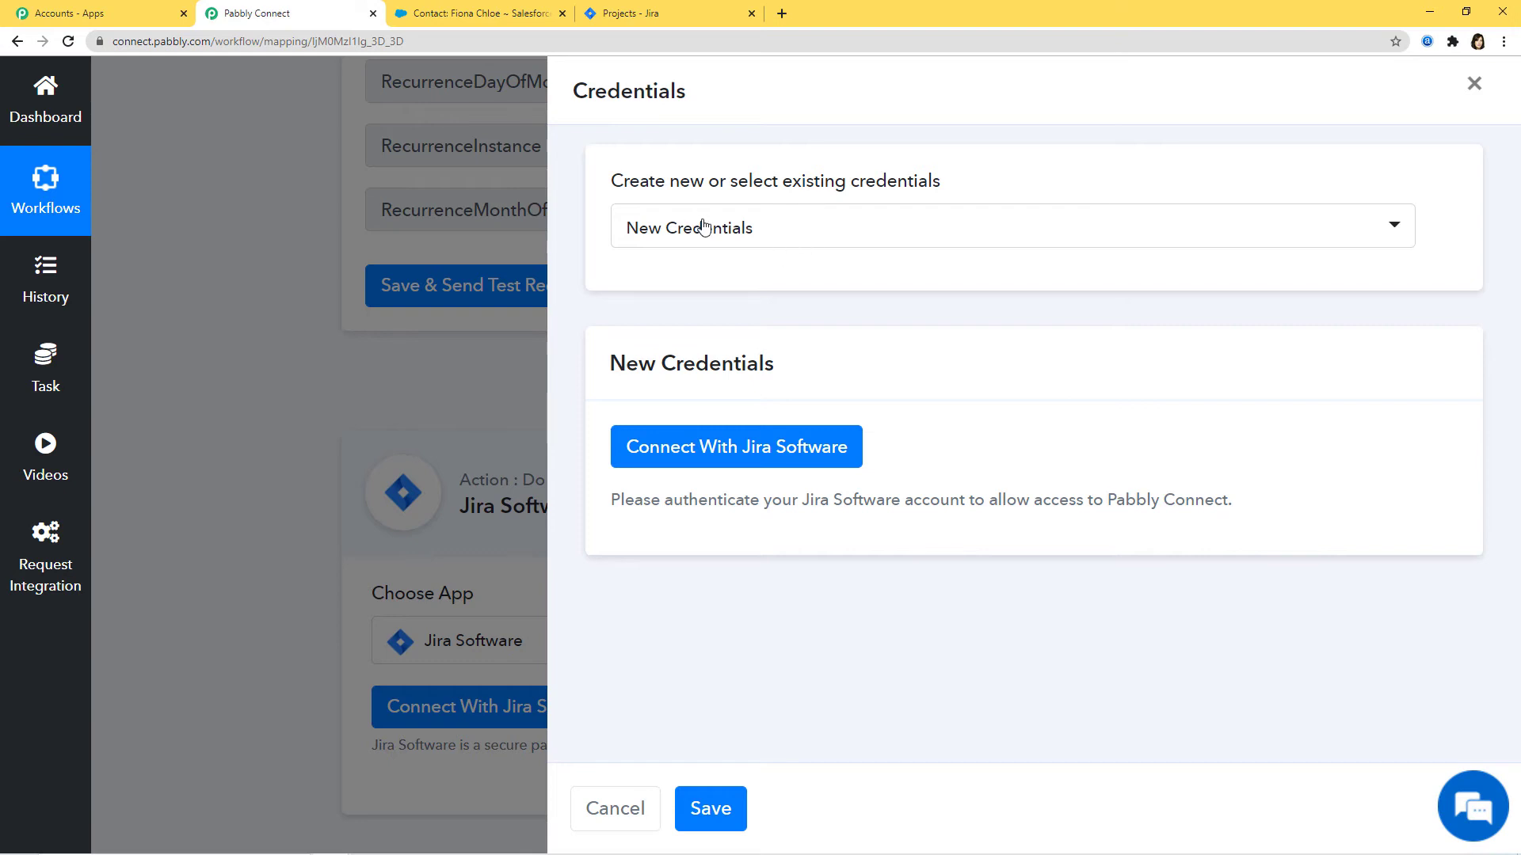
{"action": "left_click", "coordinate": [774, 229]}
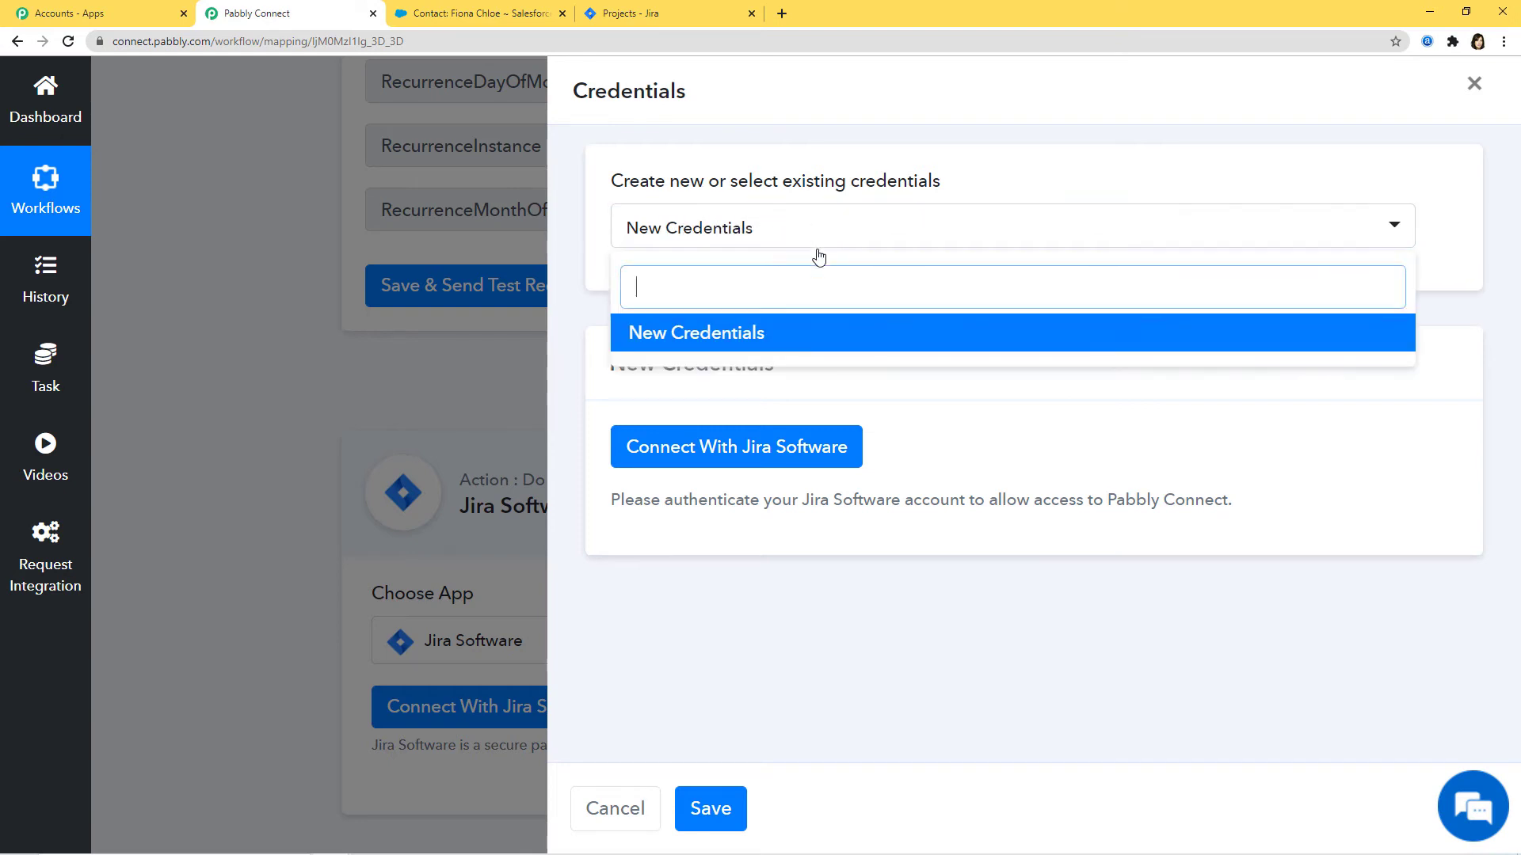
{"action": "left_click", "coordinate": [1062, 169]}
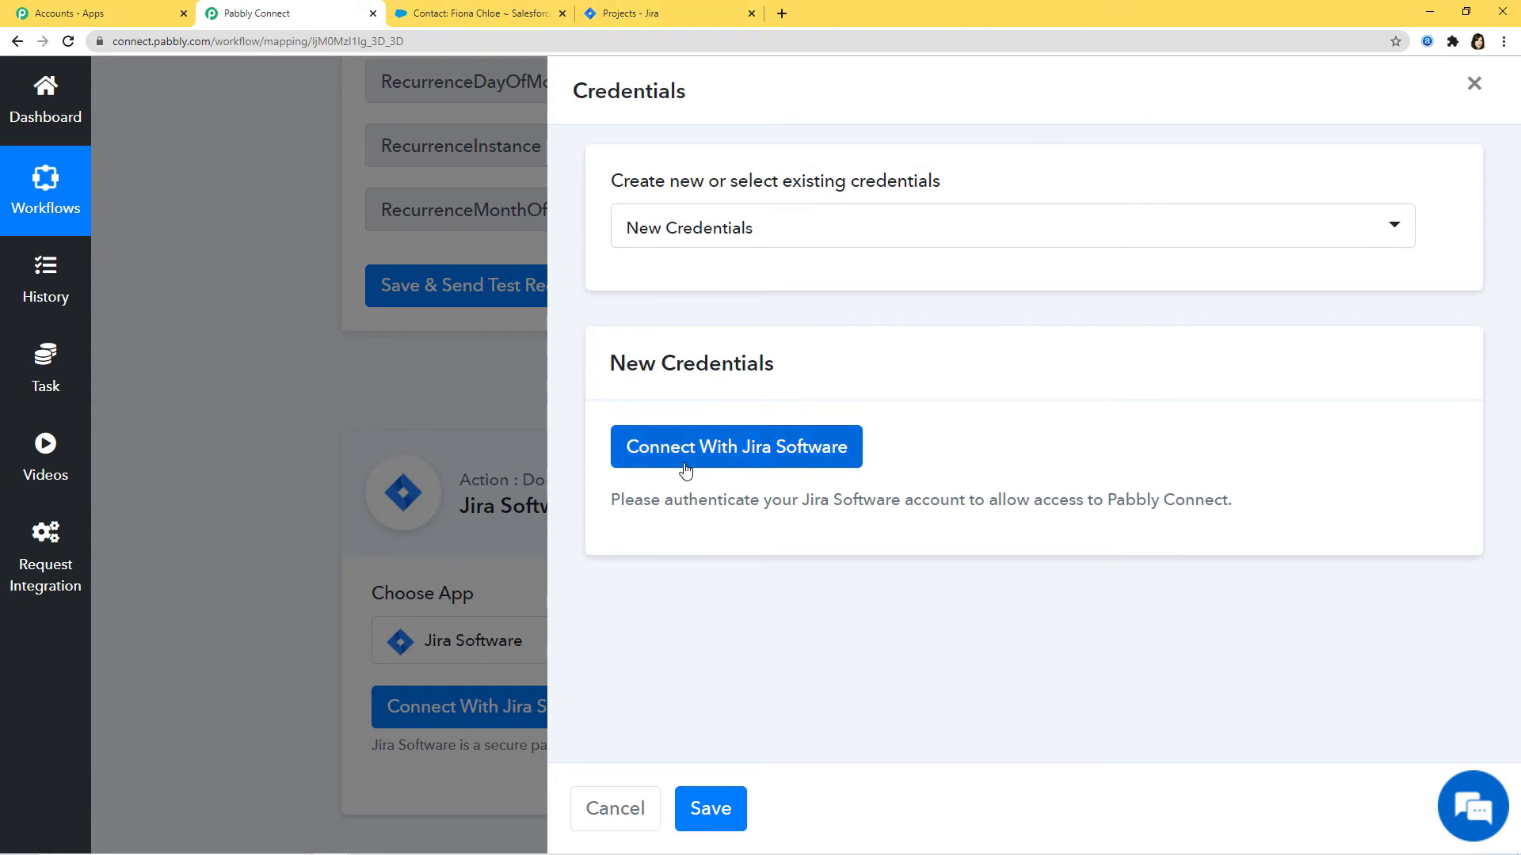
{"action": "left_click", "coordinate": [771, 461]}
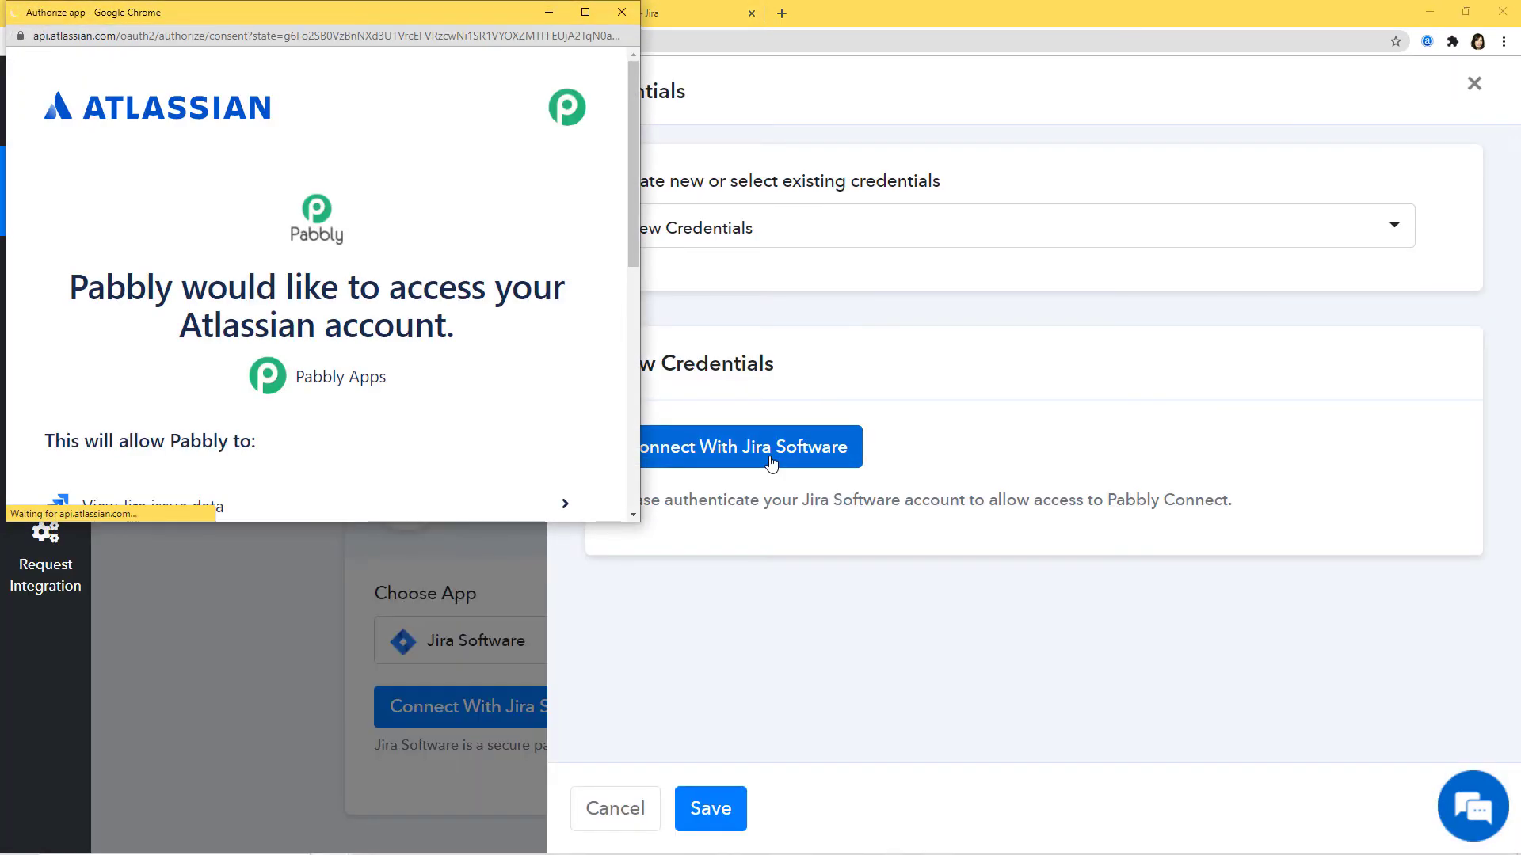
{"action": "scroll", "coordinate": [390, 329], "scroll_direction": "down", "scroll_amount": 6}
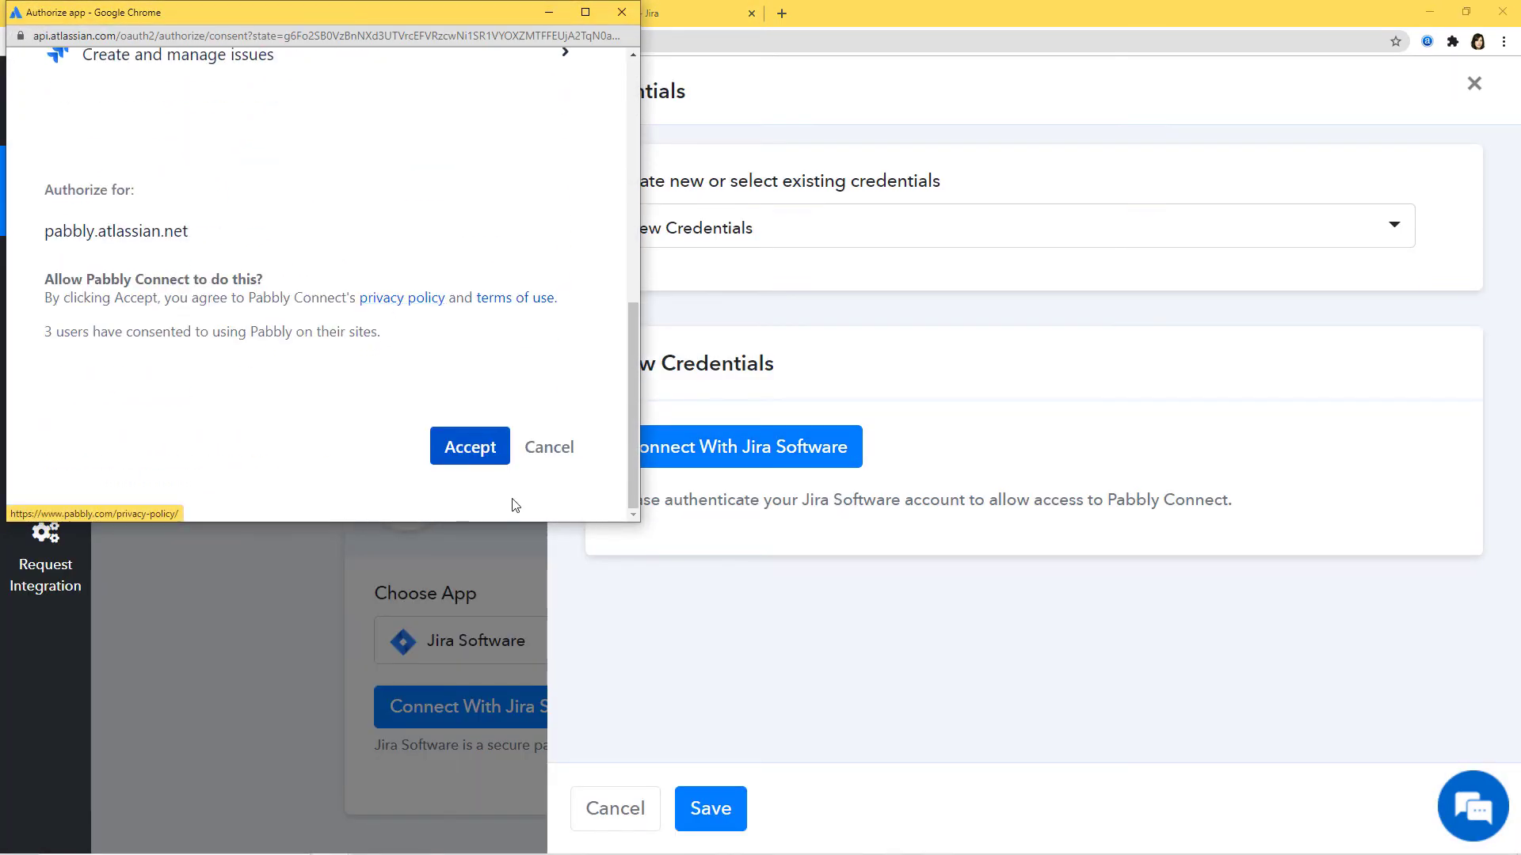
{"action": "left_click", "coordinate": [463, 448]}
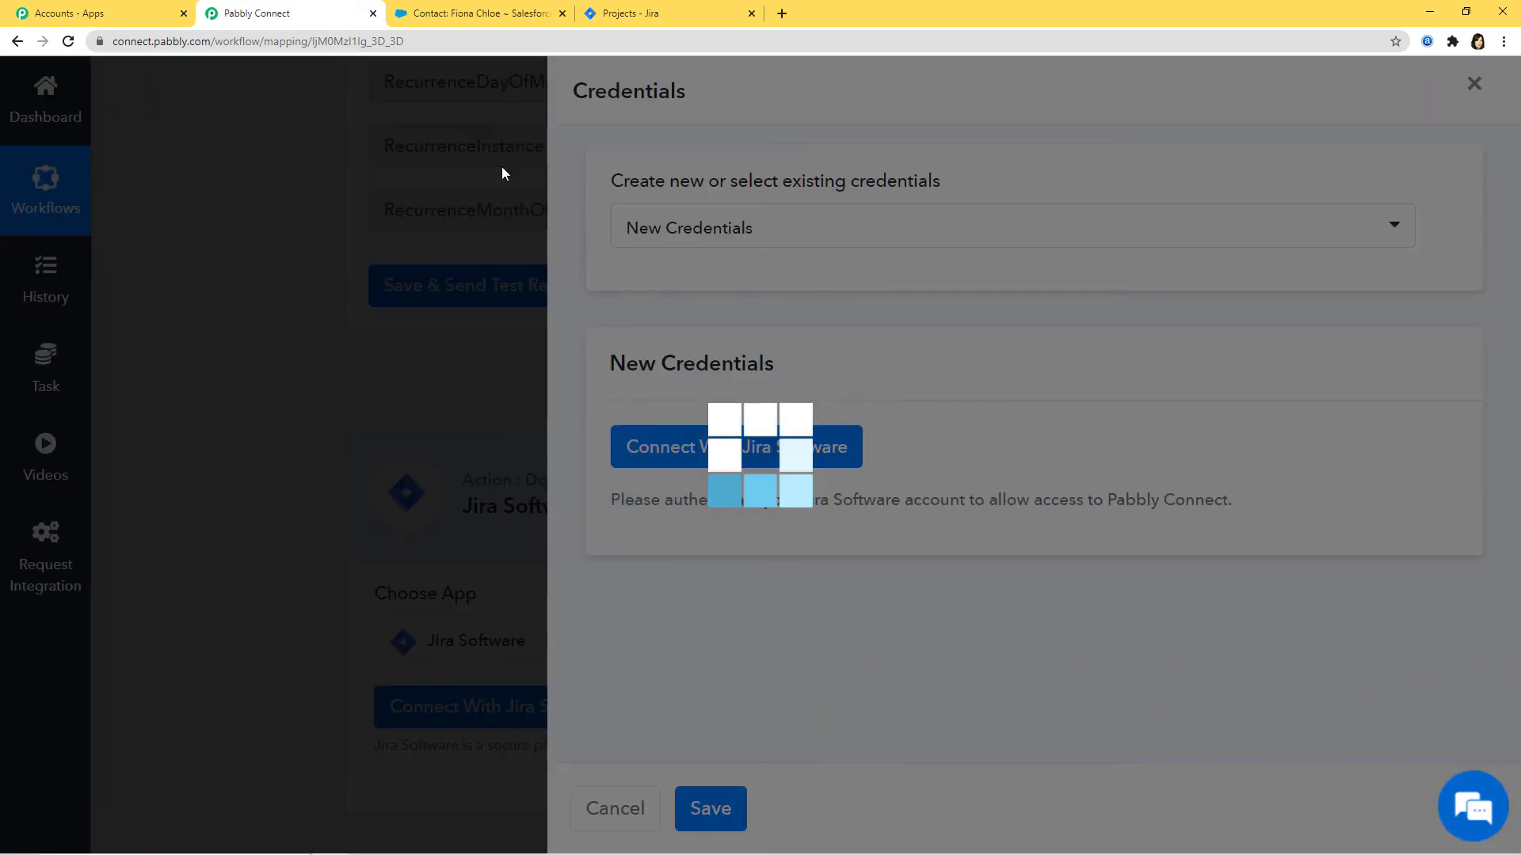
{"action": "left_click", "coordinate": [754, 587]}
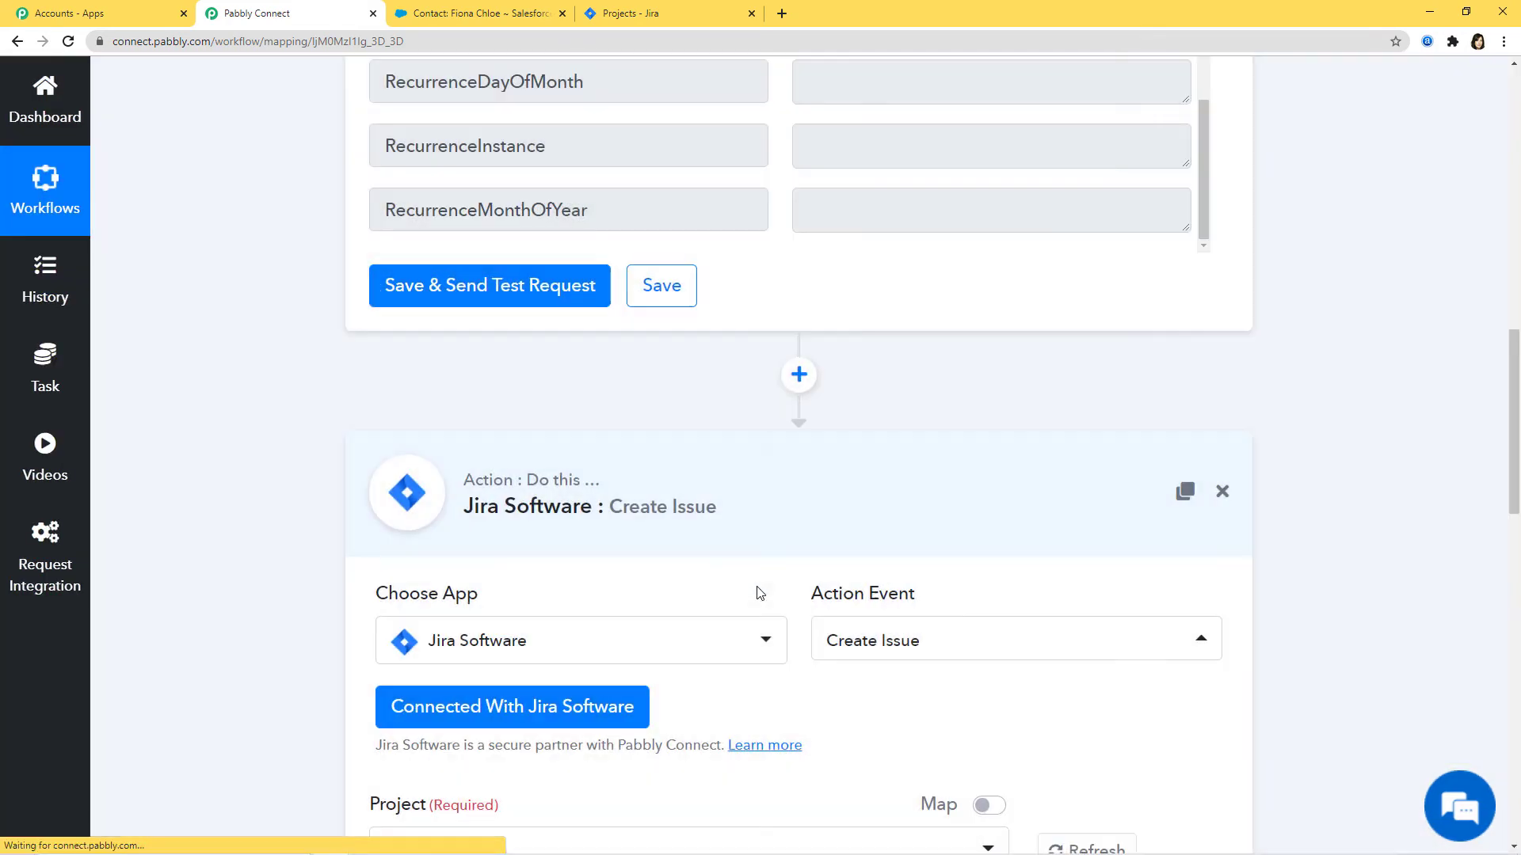
- Review the Create Issue fields of the Jira action and compare them with the Salesforce trigger's API response
{"action": "scroll", "coordinate": [1406, 362], "scroll_direction": "down", "scroll_amount": 12}
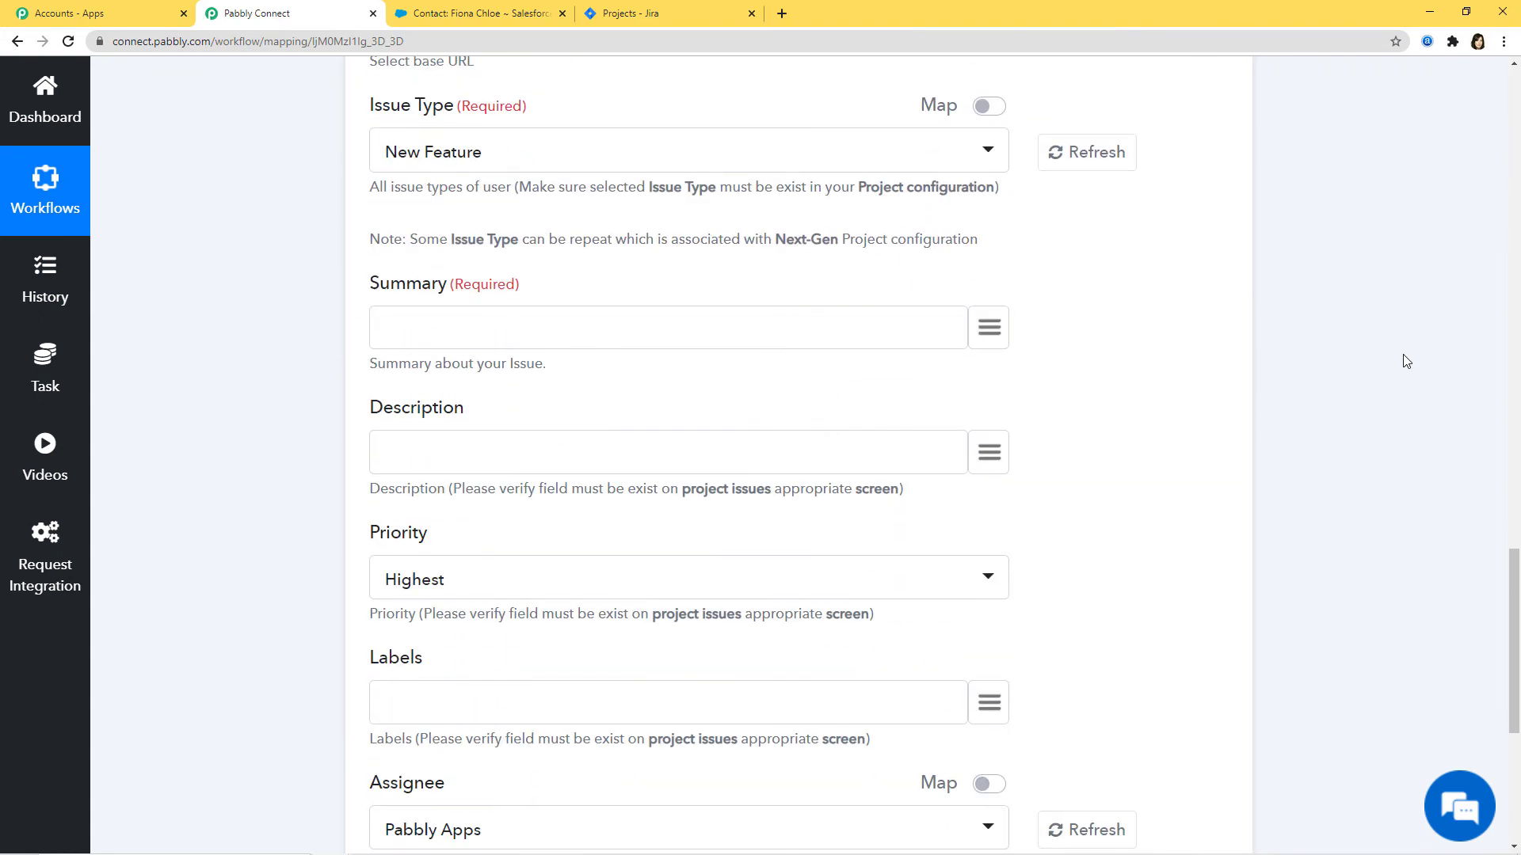
{"action": "scroll", "coordinate": [1406, 362], "scroll_direction": "down", "scroll_amount": 5}
{"action": "scroll", "coordinate": [1405, 362], "scroll_direction": "up", "scroll_amount": 10}
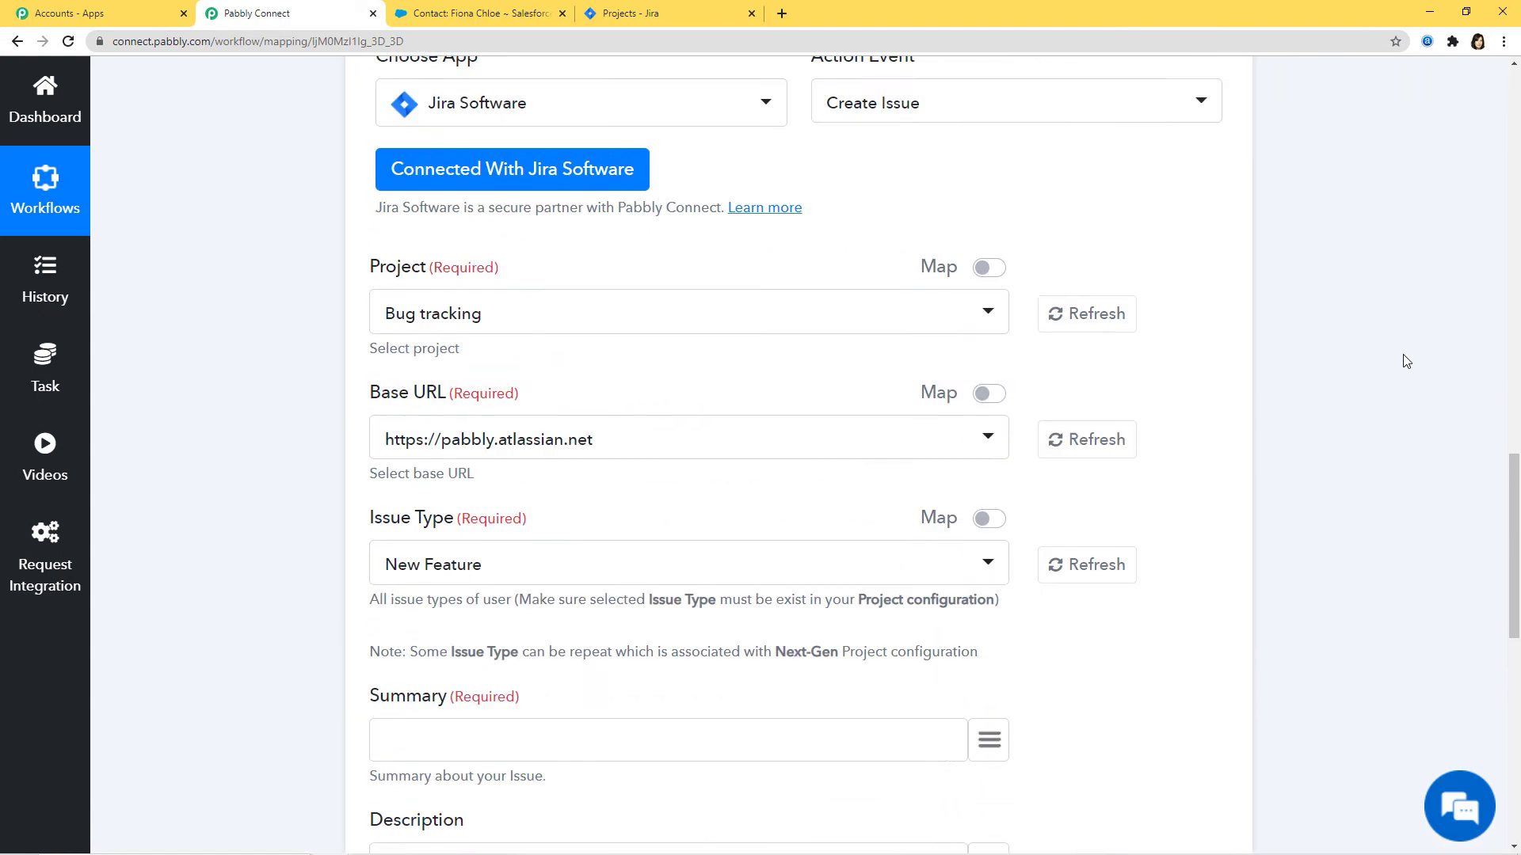
{"action": "scroll", "coordinate": [1406, 362], "scroll_direction": "up", "scroll_amount": 12}
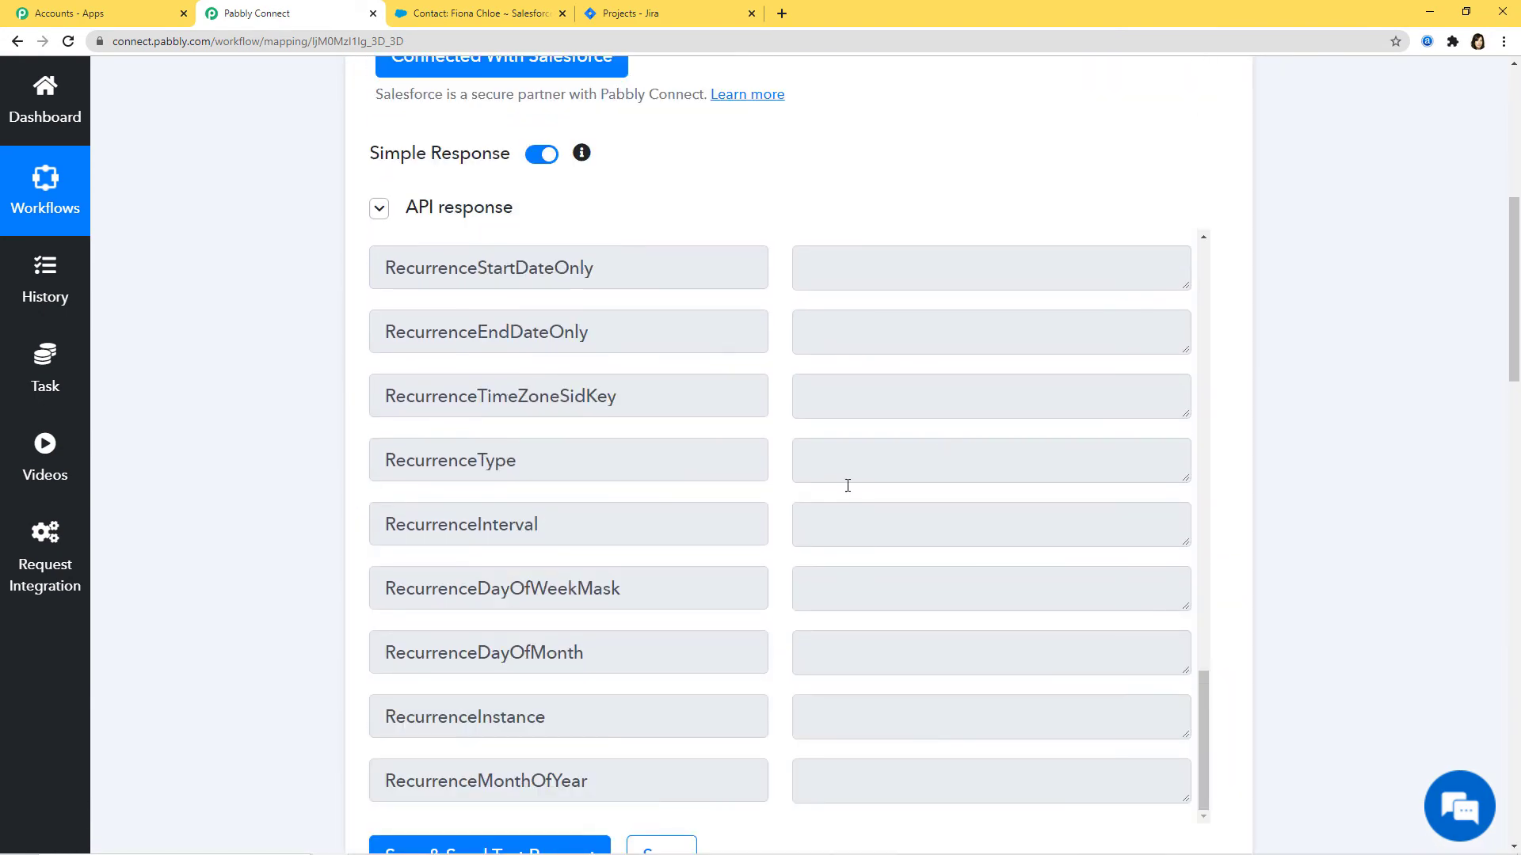
{"action": "scroll", "coordinate": [847, 484], "scroll_direction": "up", "scroll_amount": 20}
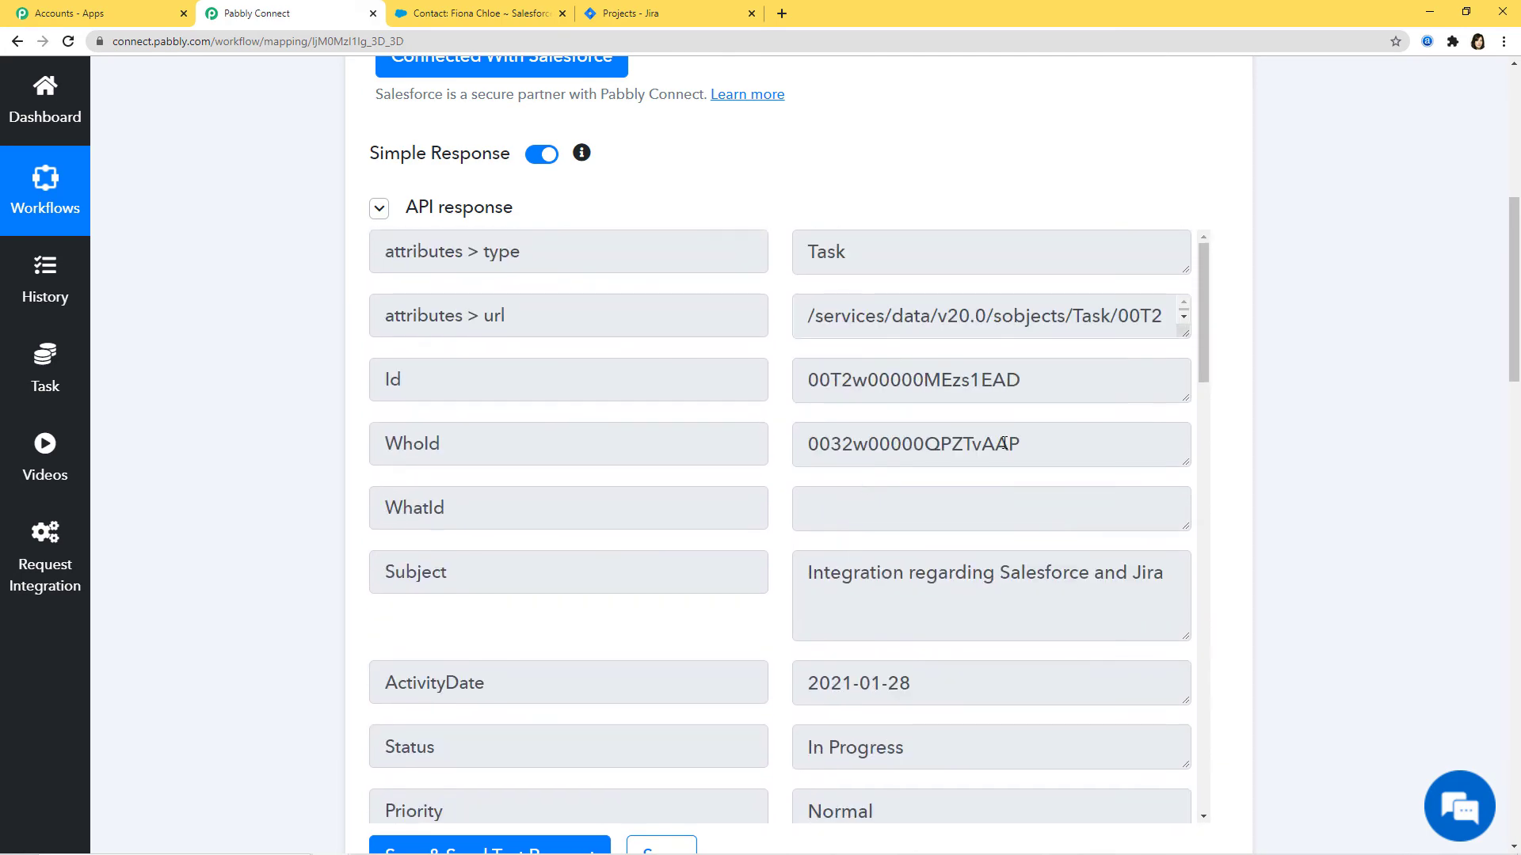
{"action": "scroll", "coordinate": [1497, 400], "scroll_direction": "down", "scroll_amount": 10}
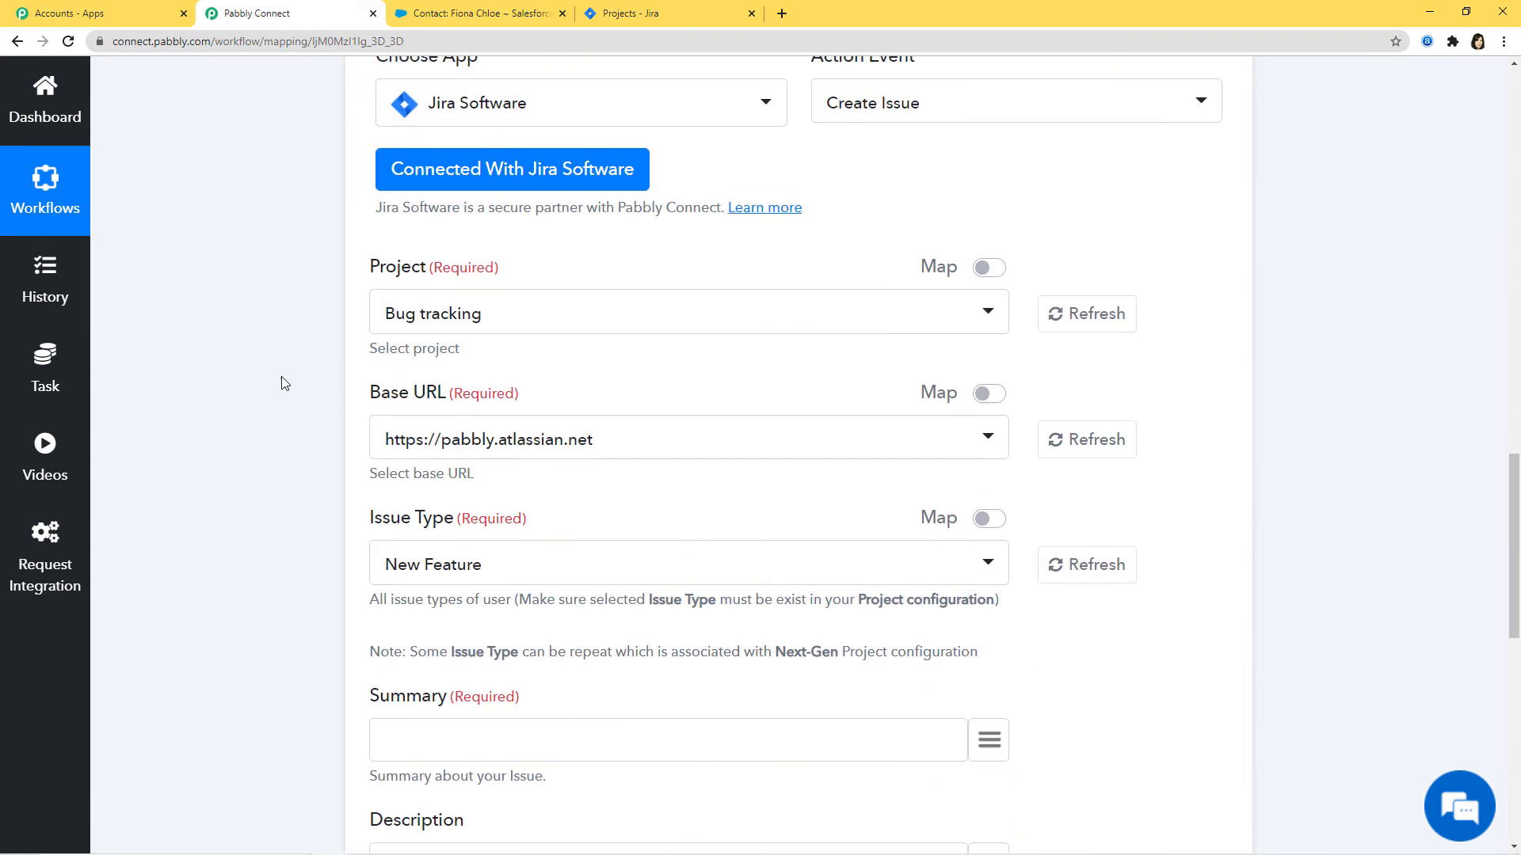
- Switch to Jira and open the pabbly2 project from the project list
{"action": "left_click", "coordinate": [662, 13]}
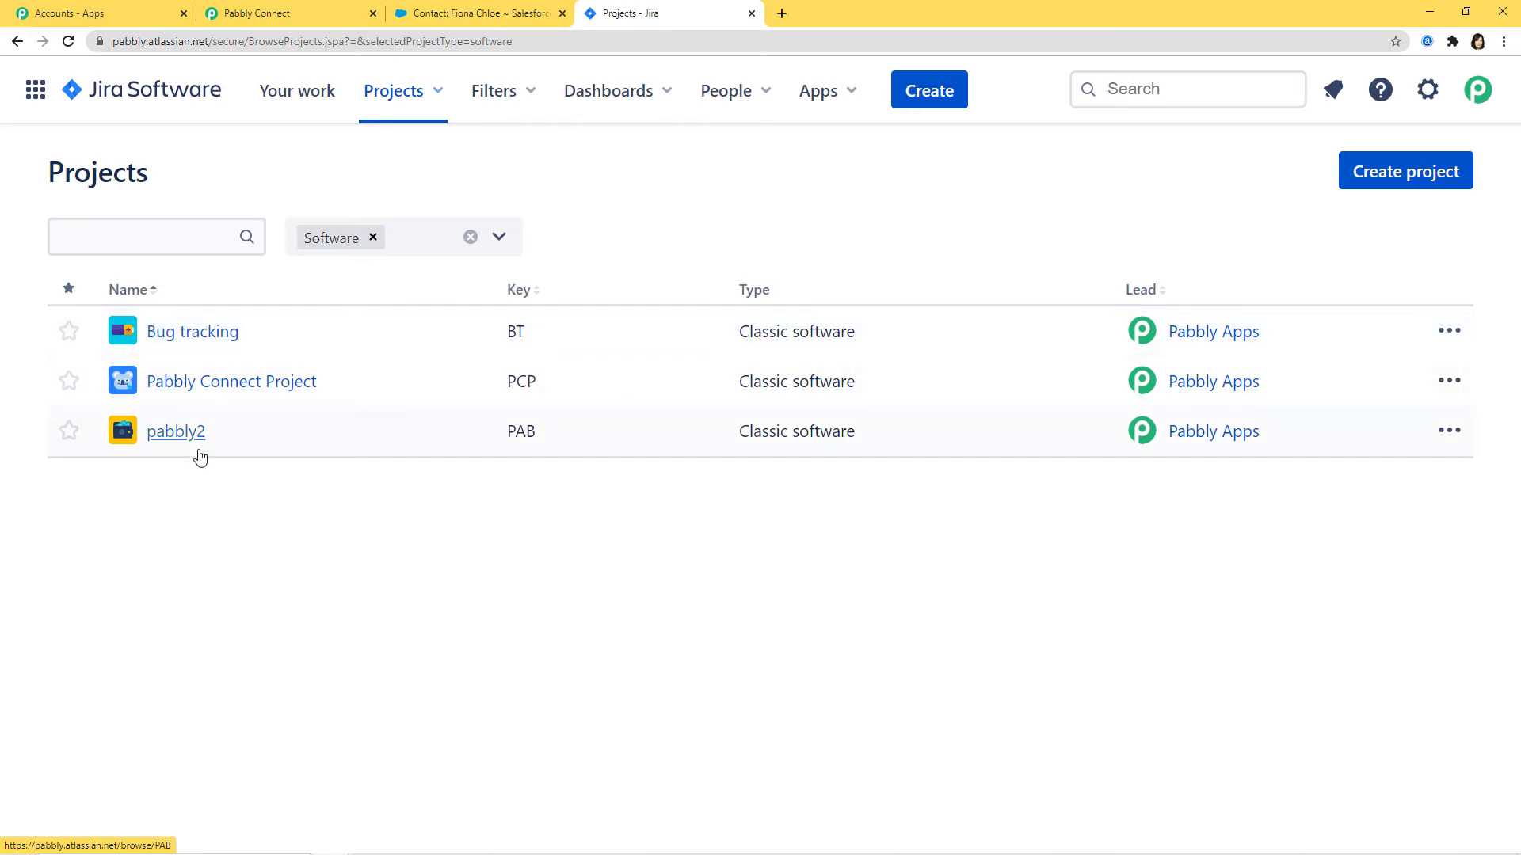
{"action": "left_click", "coordinate": [172, 431]}
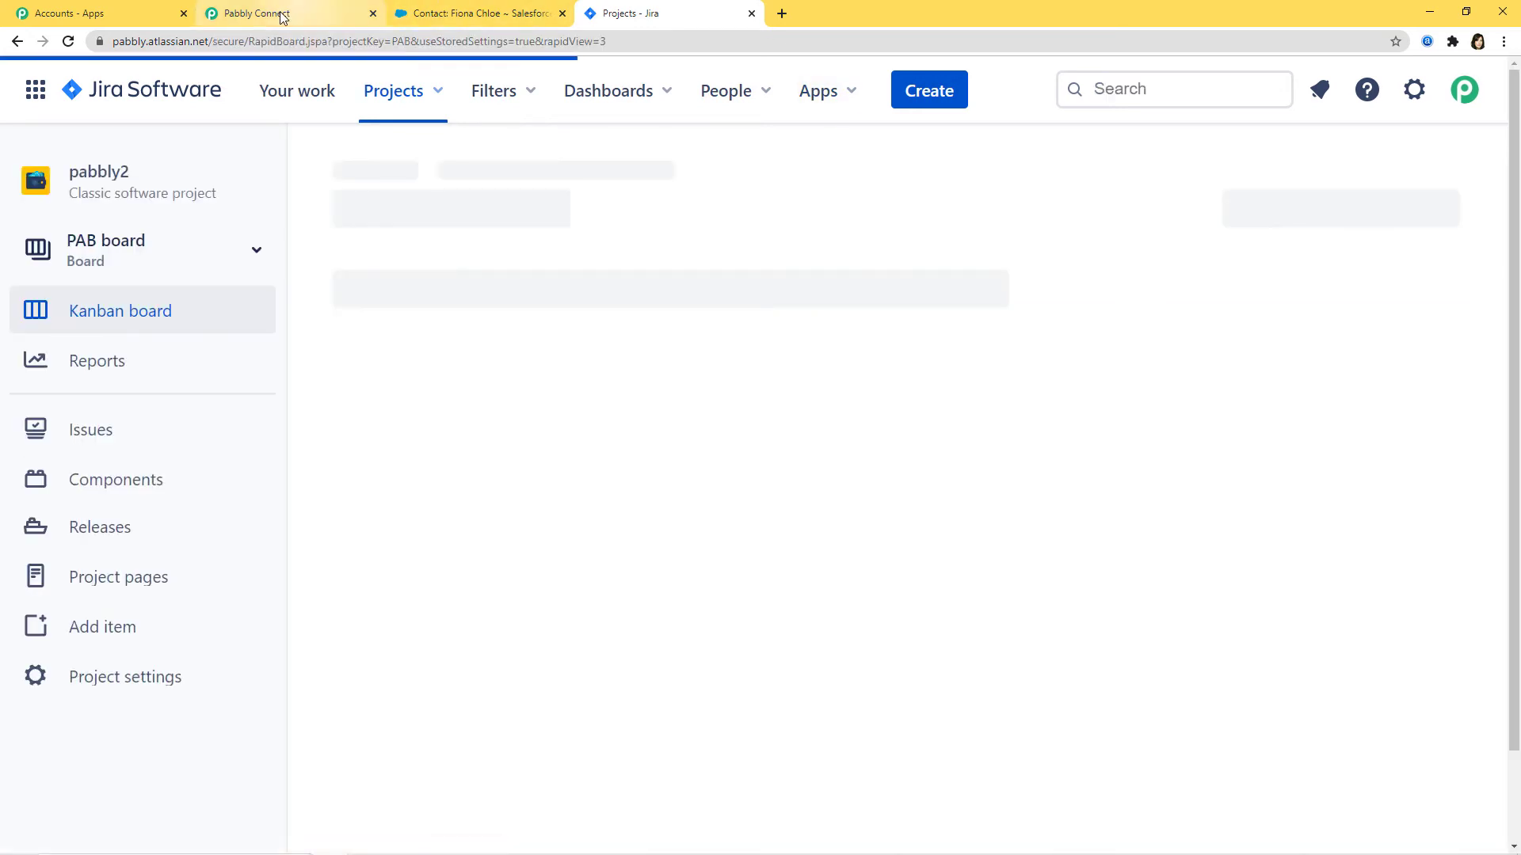
- Switch to Pabbly Connect and set the Jira action's project to pabbly2 and its issue type to Task
{"action": "left_click", "coordinate": [284, 14]}
{"action": "left_click", "coordinate": [633, 323]}
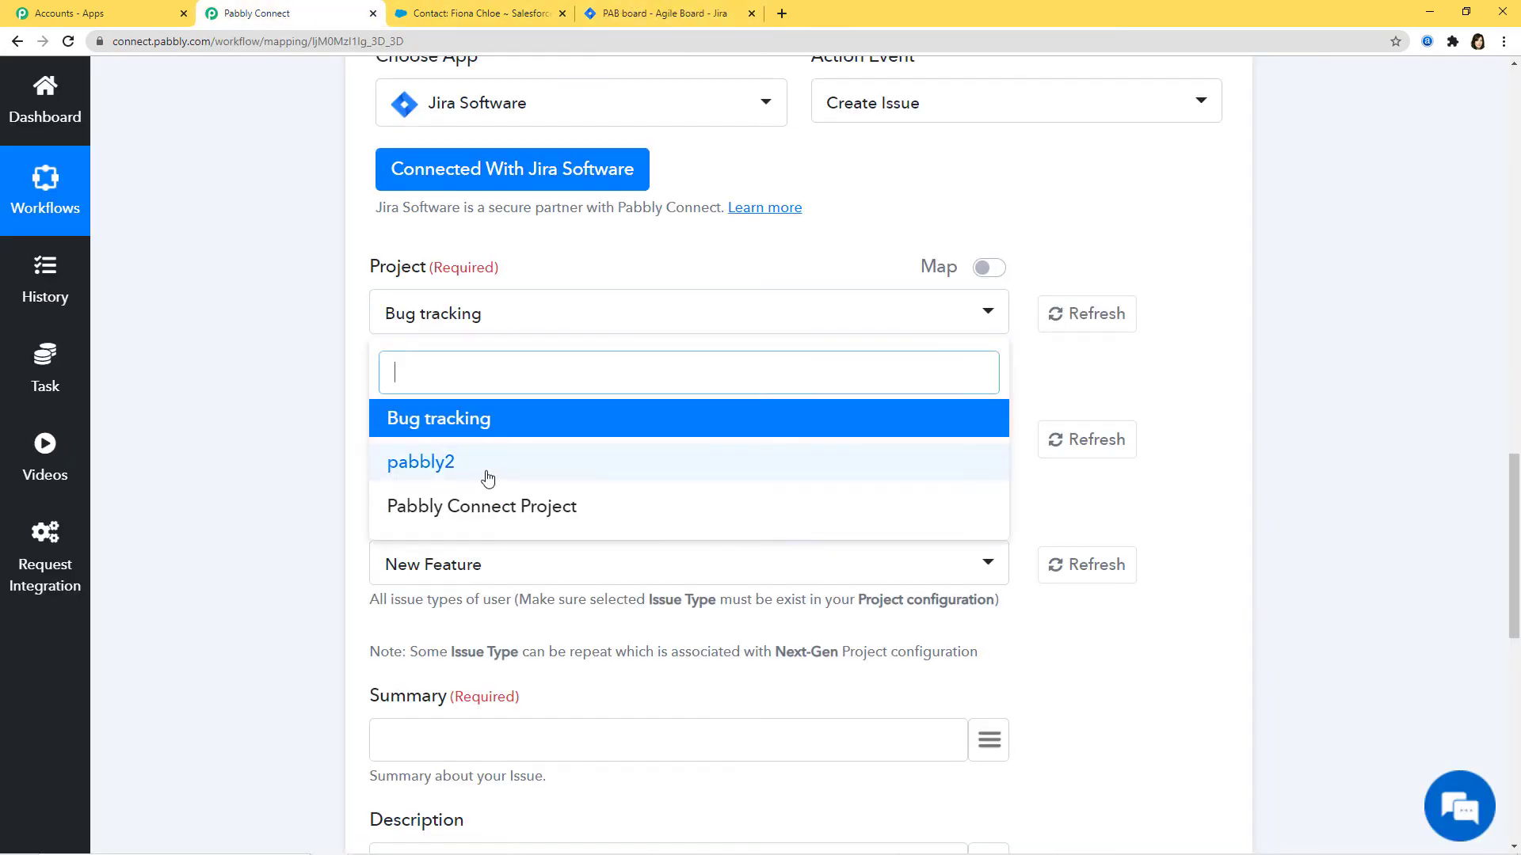
{"action": "left_click", "coordinate": [477, 462]}
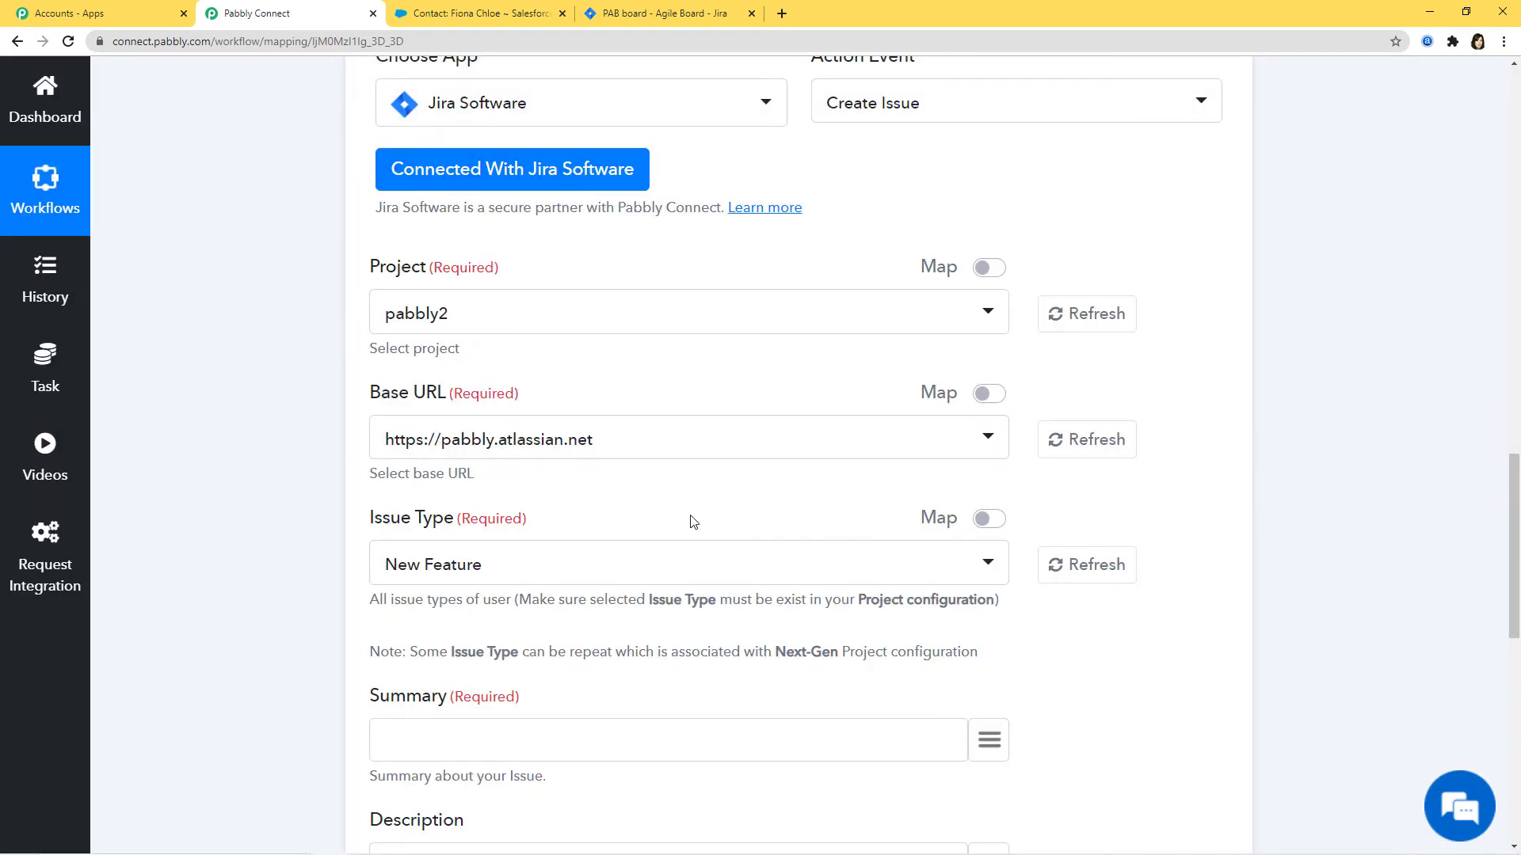
{"action": "scroll", "coordinate": [694, 522], "scroll_direction": "down", "scroll_amount": 2}
{"action": "left_click", "coordinate": [567, 417]}
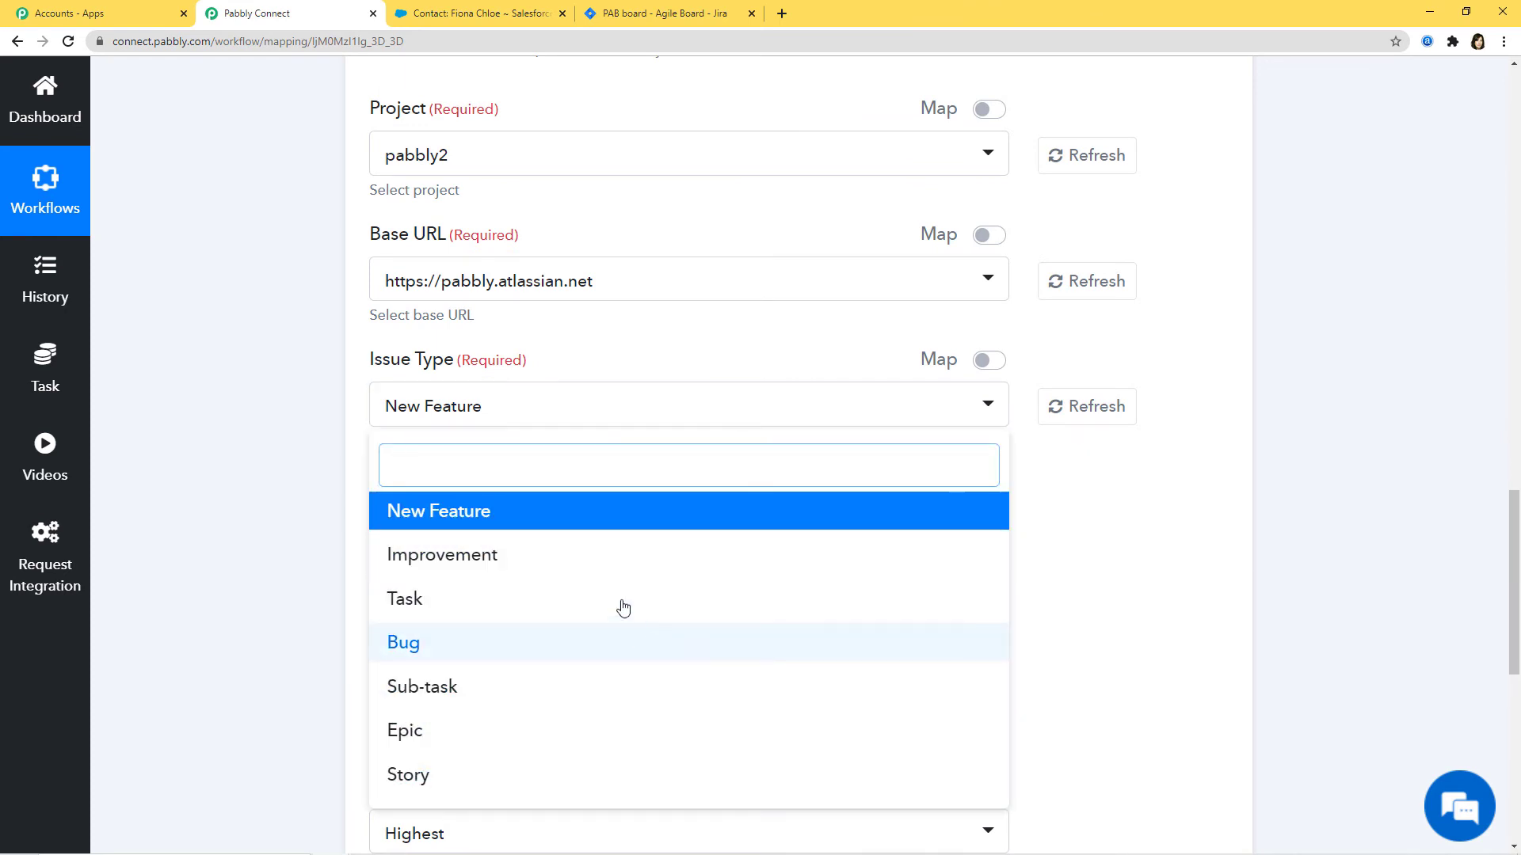
{"action": "left_click", "coordinate": [462, 606]}
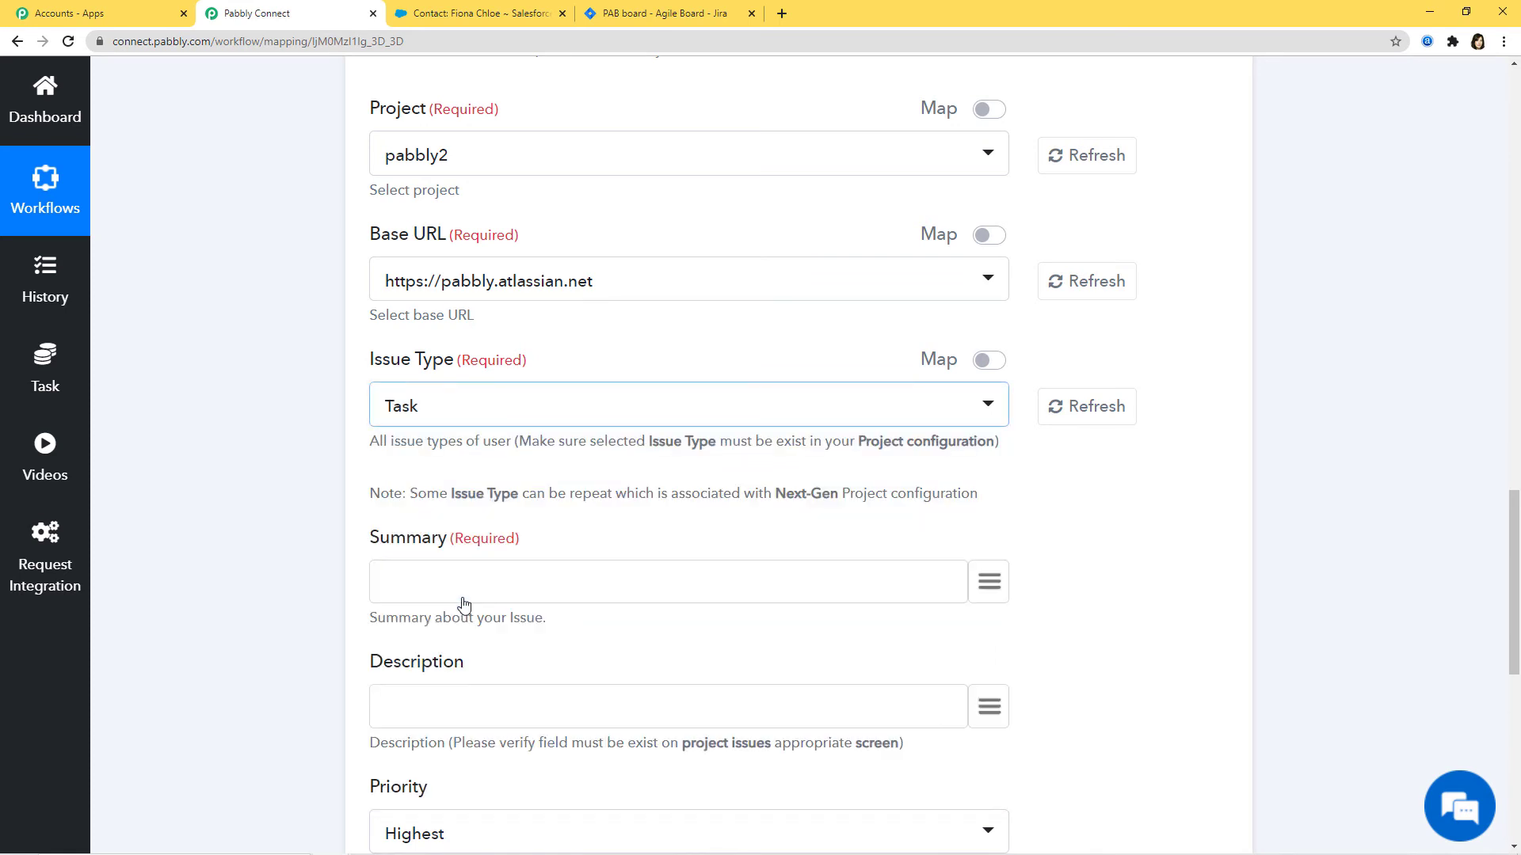
- Map the issue's Summary to the Salesforce task's Subject and enter "Integration" as its Description
{"action": "scroll", "coordinate": [1148, 544], "scroll_direction": "down", "scroll_amount": 2}
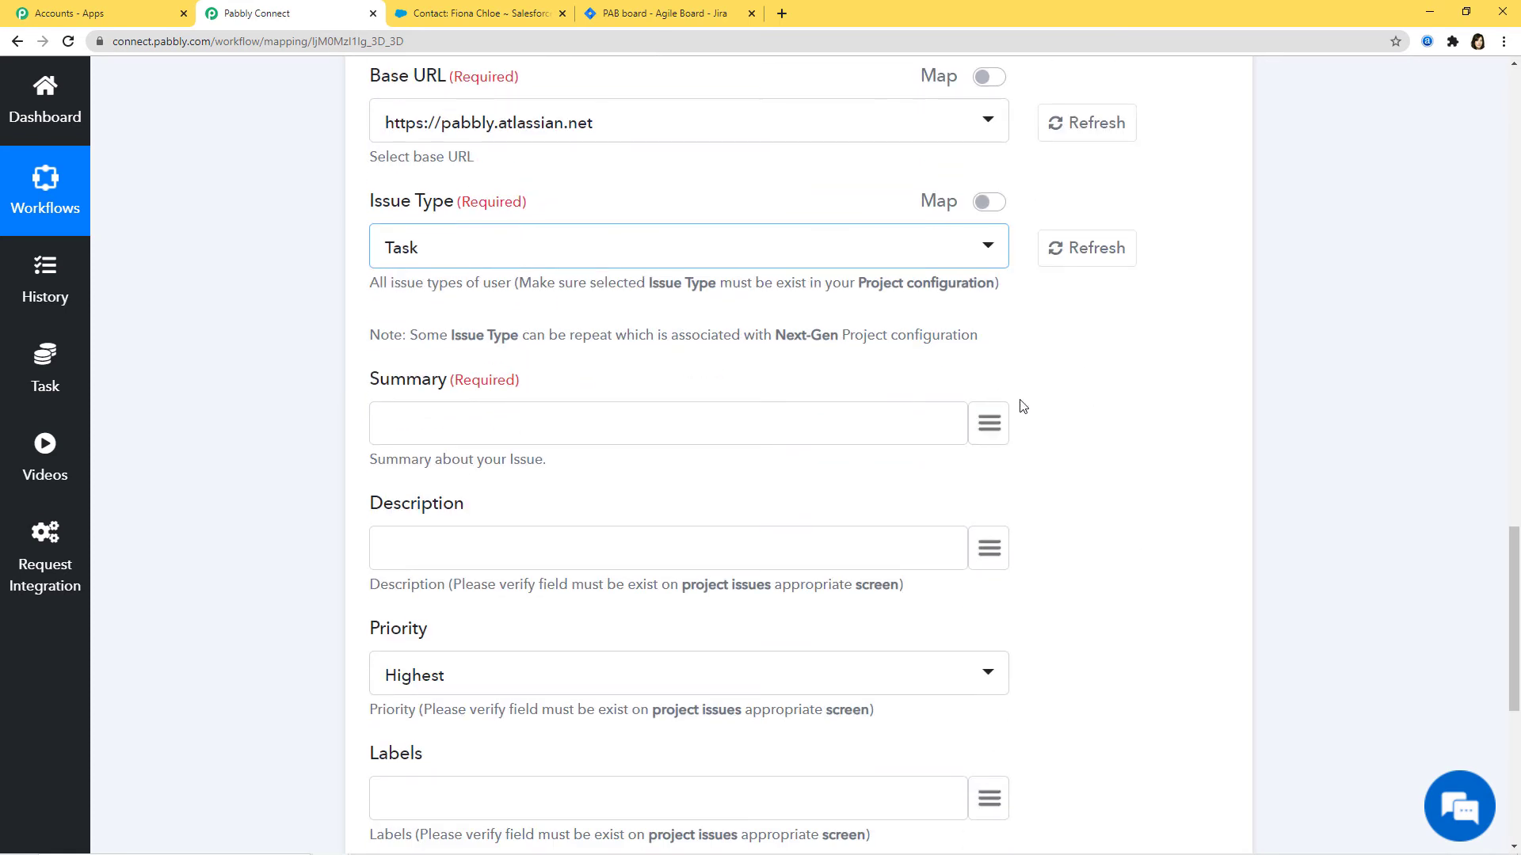
{"action": "left_click", "coordinate": [989, 422]}
{"action": "scroll", "coordinate": [932, 611], "scroll_direction": "down", "scroll_amount": 2}
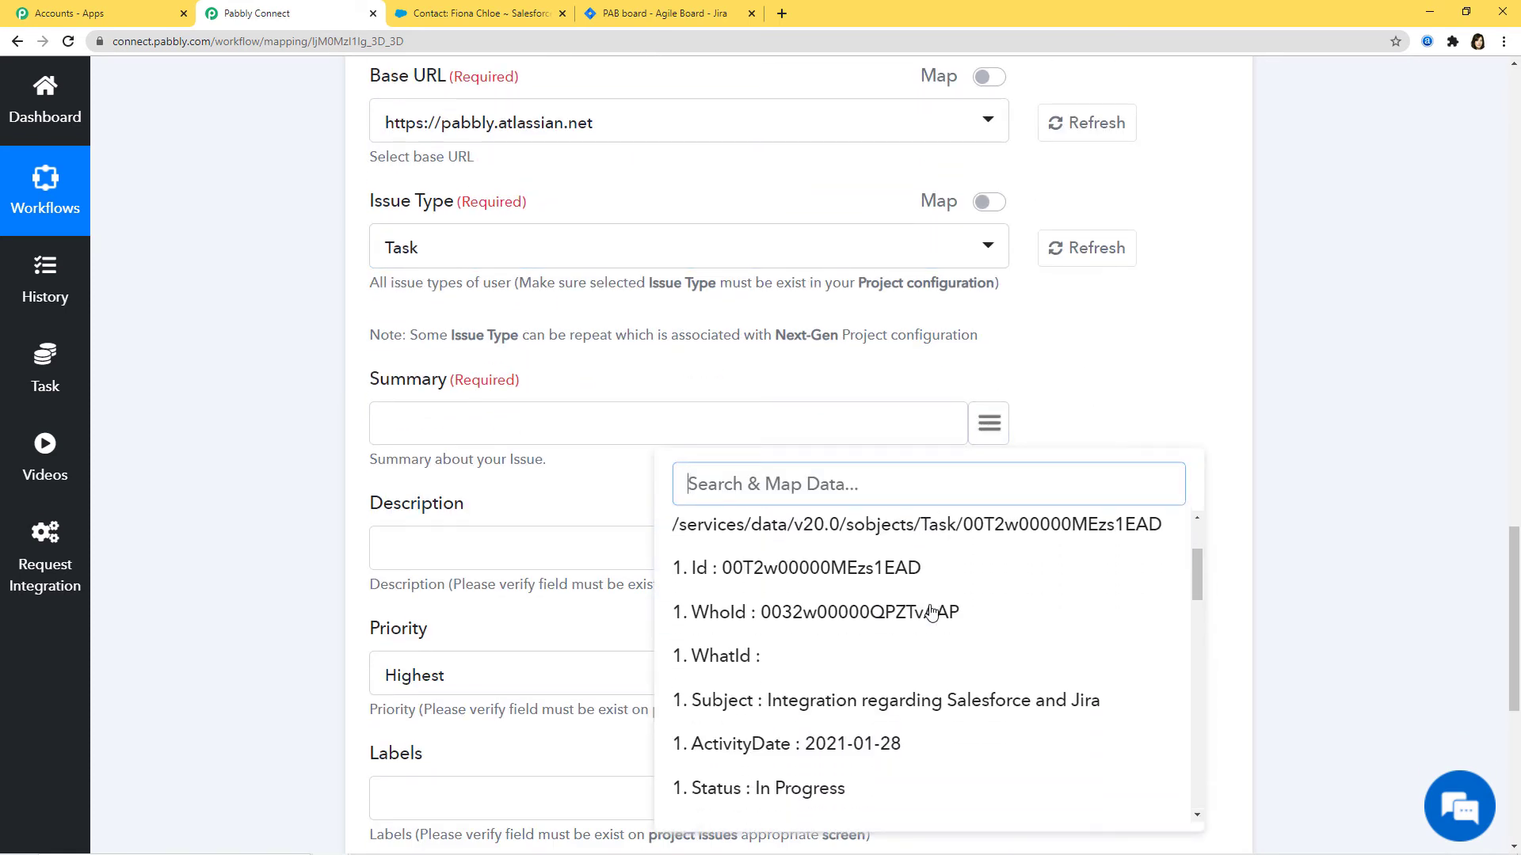
{"action": "scroll", "coordinate": [931, 611], "scroll_direction": "down", "scroll_amount": 1}
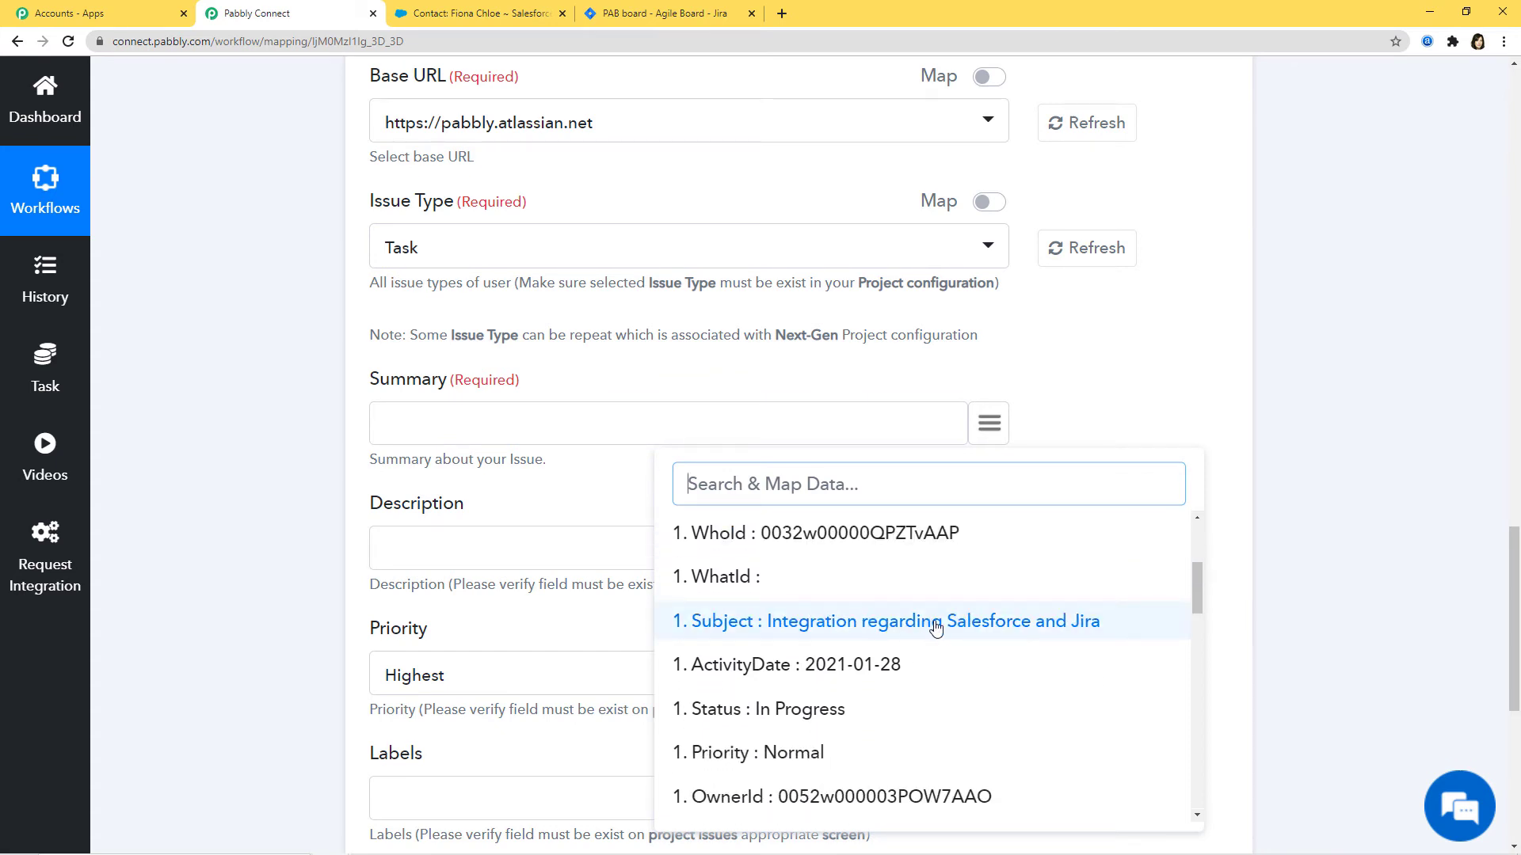
{"action": "left_click", "coordinate": [941, 626]}
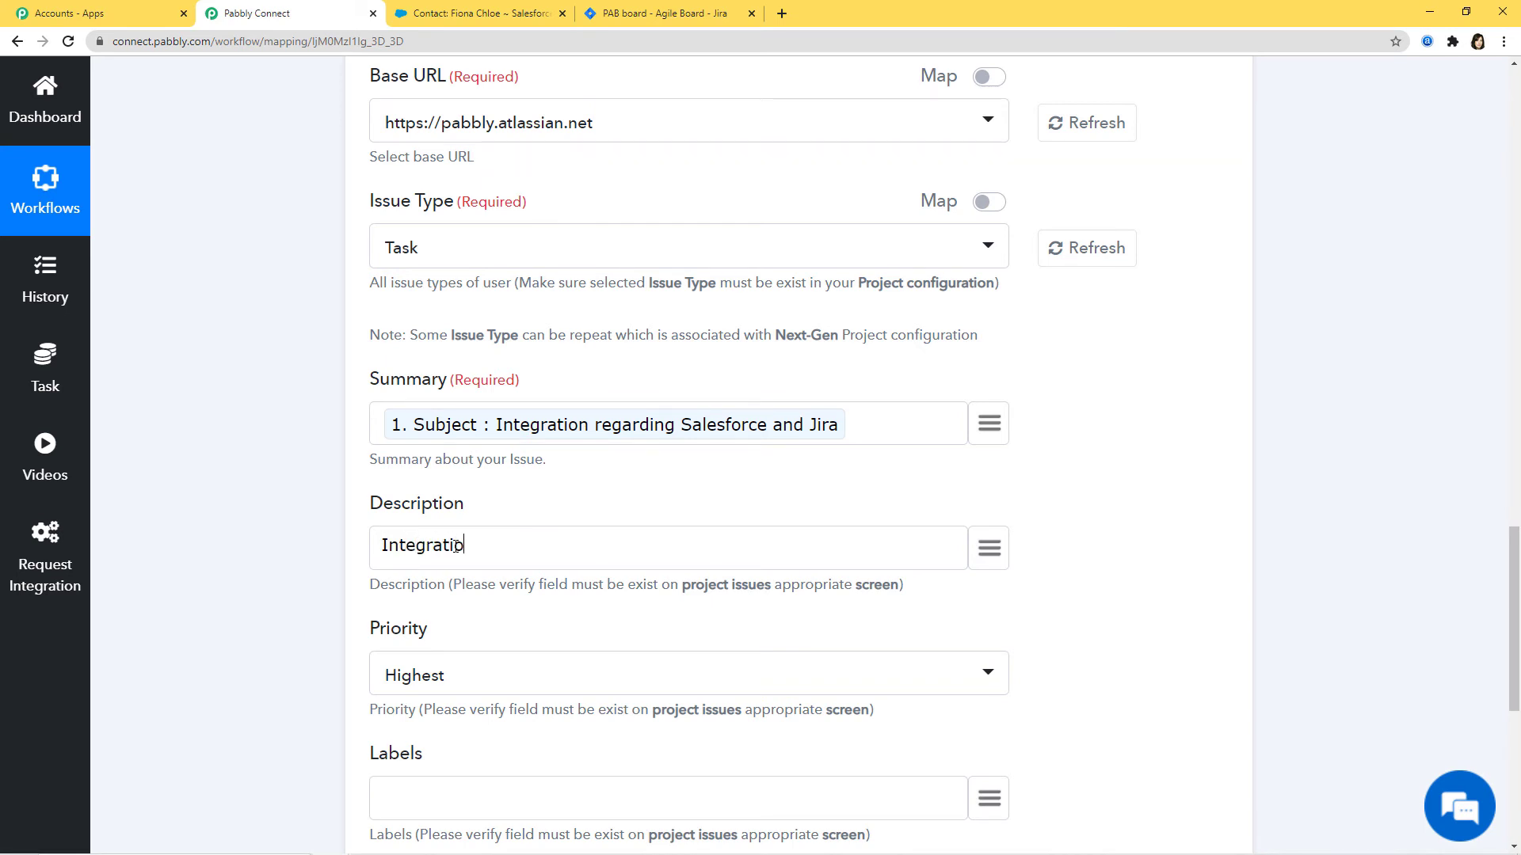
- Set the issue's priority to Medium and its assignee to Pabbly Apps
{"action": "left_click", "coordinate": [622, 681]}
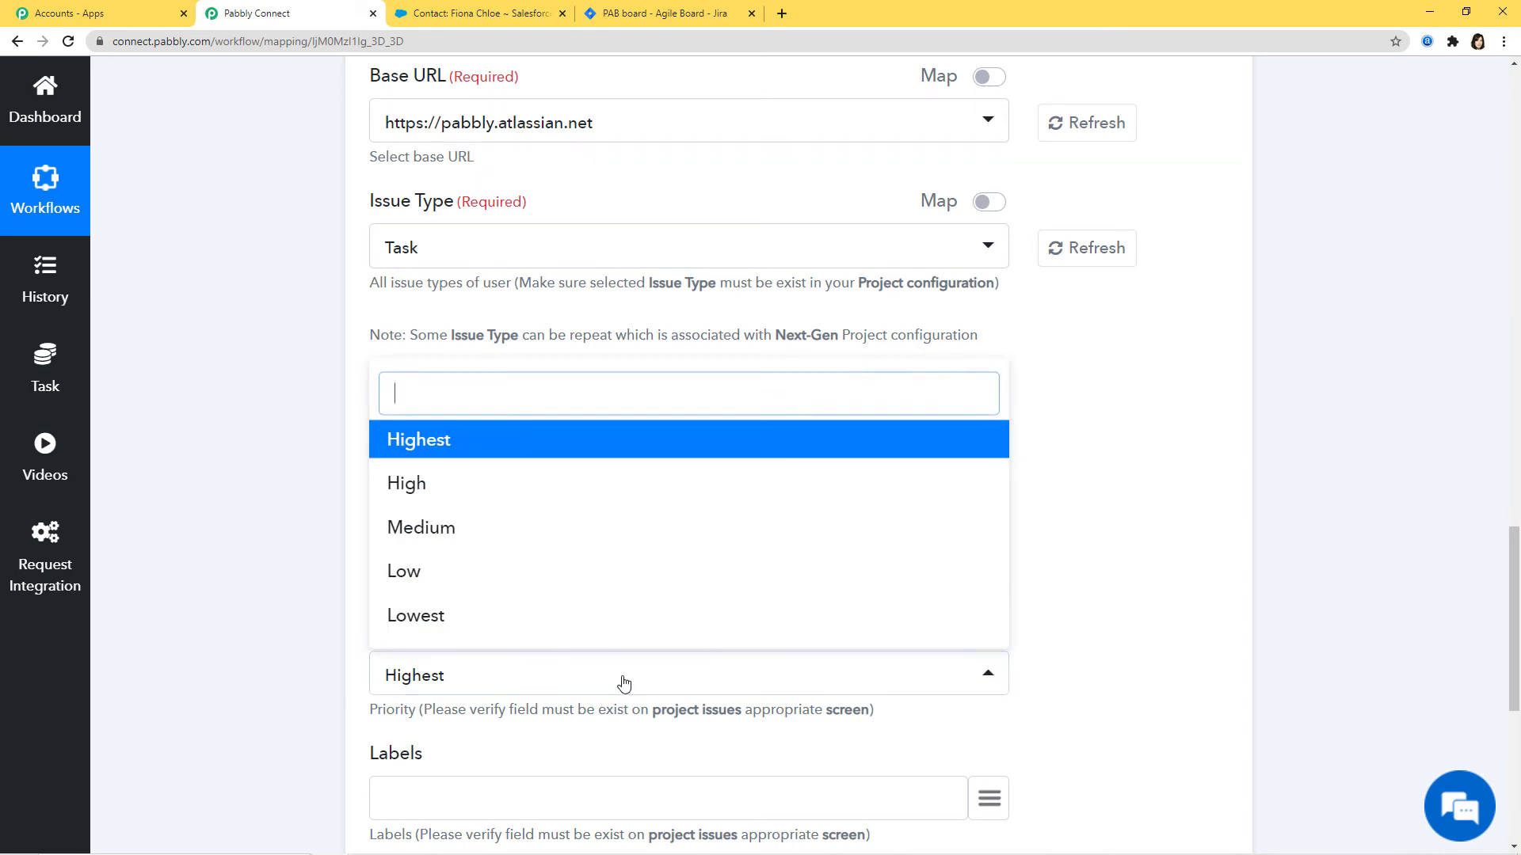
{"action": "left_click", "coordinate": [496, 538]}
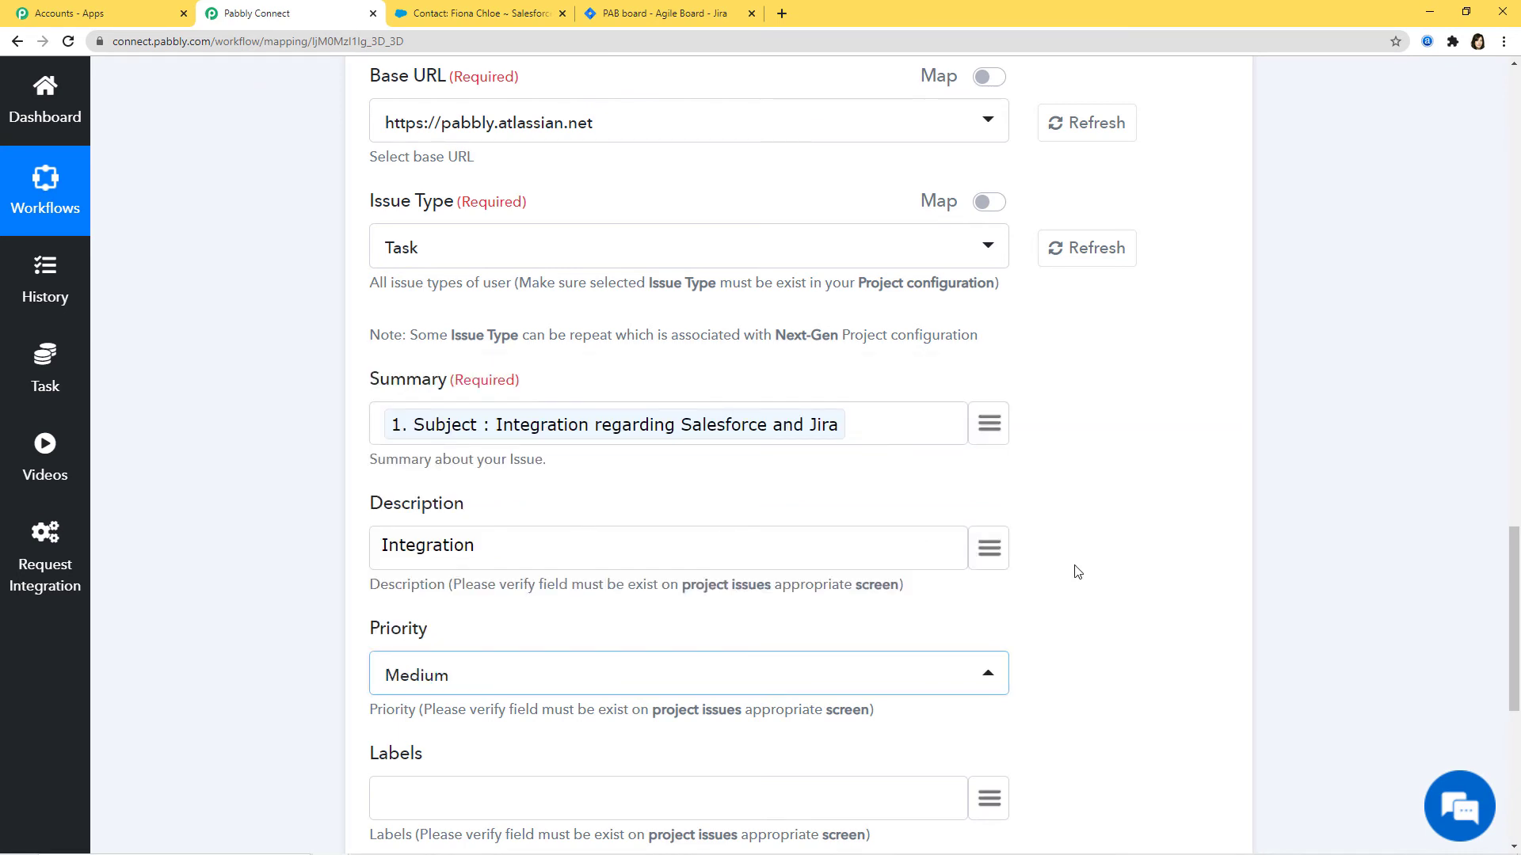
{"action": "scroll", "coordinate": [1216, 594], "scroll_direction": "down", "scroll_amount": 5}
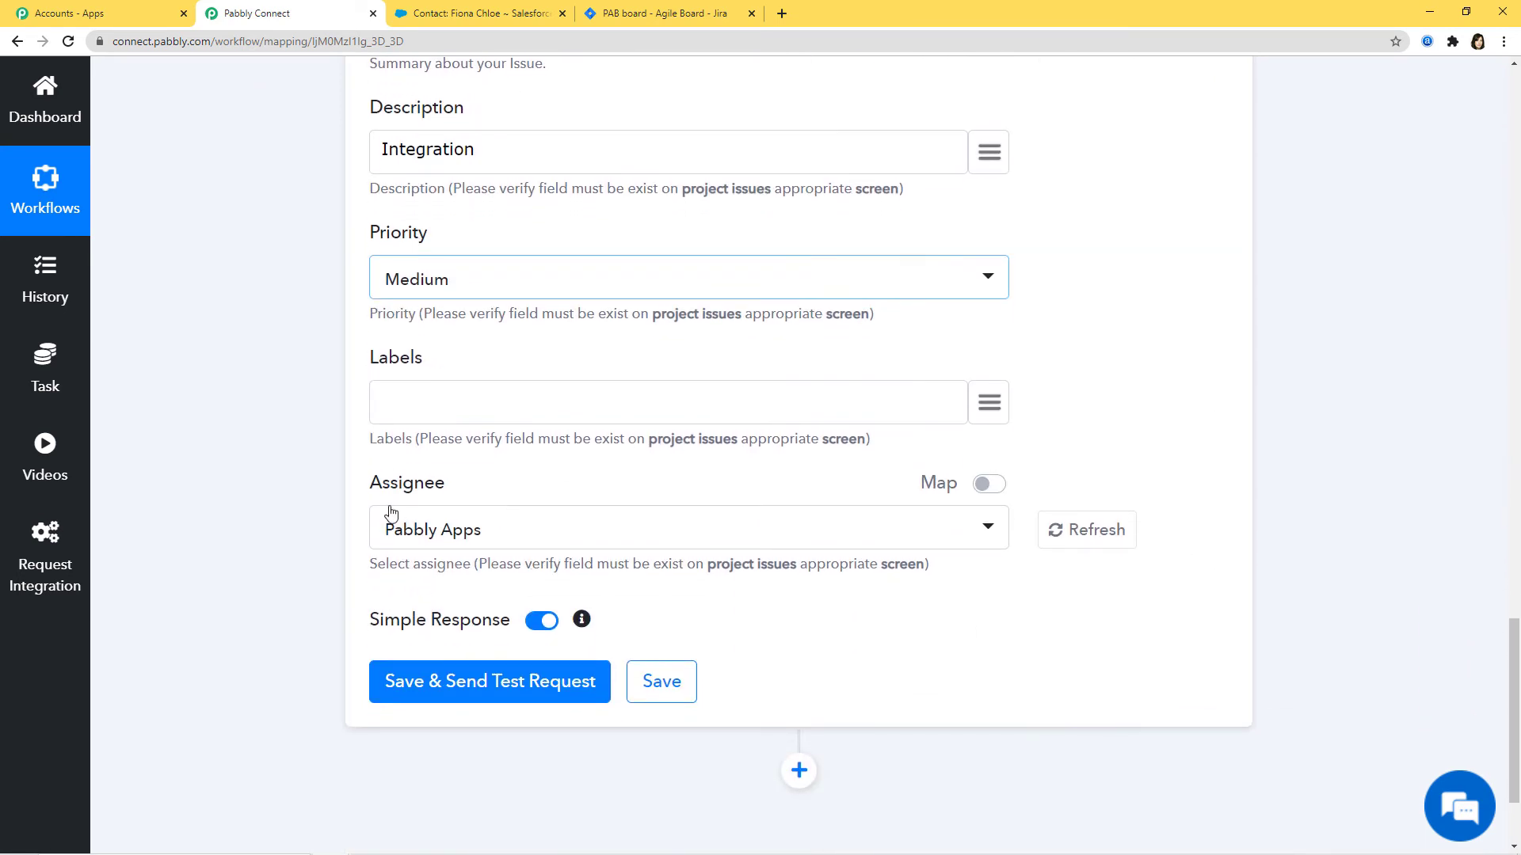
{"action": "left_click", "coordinate": [518, 538]}
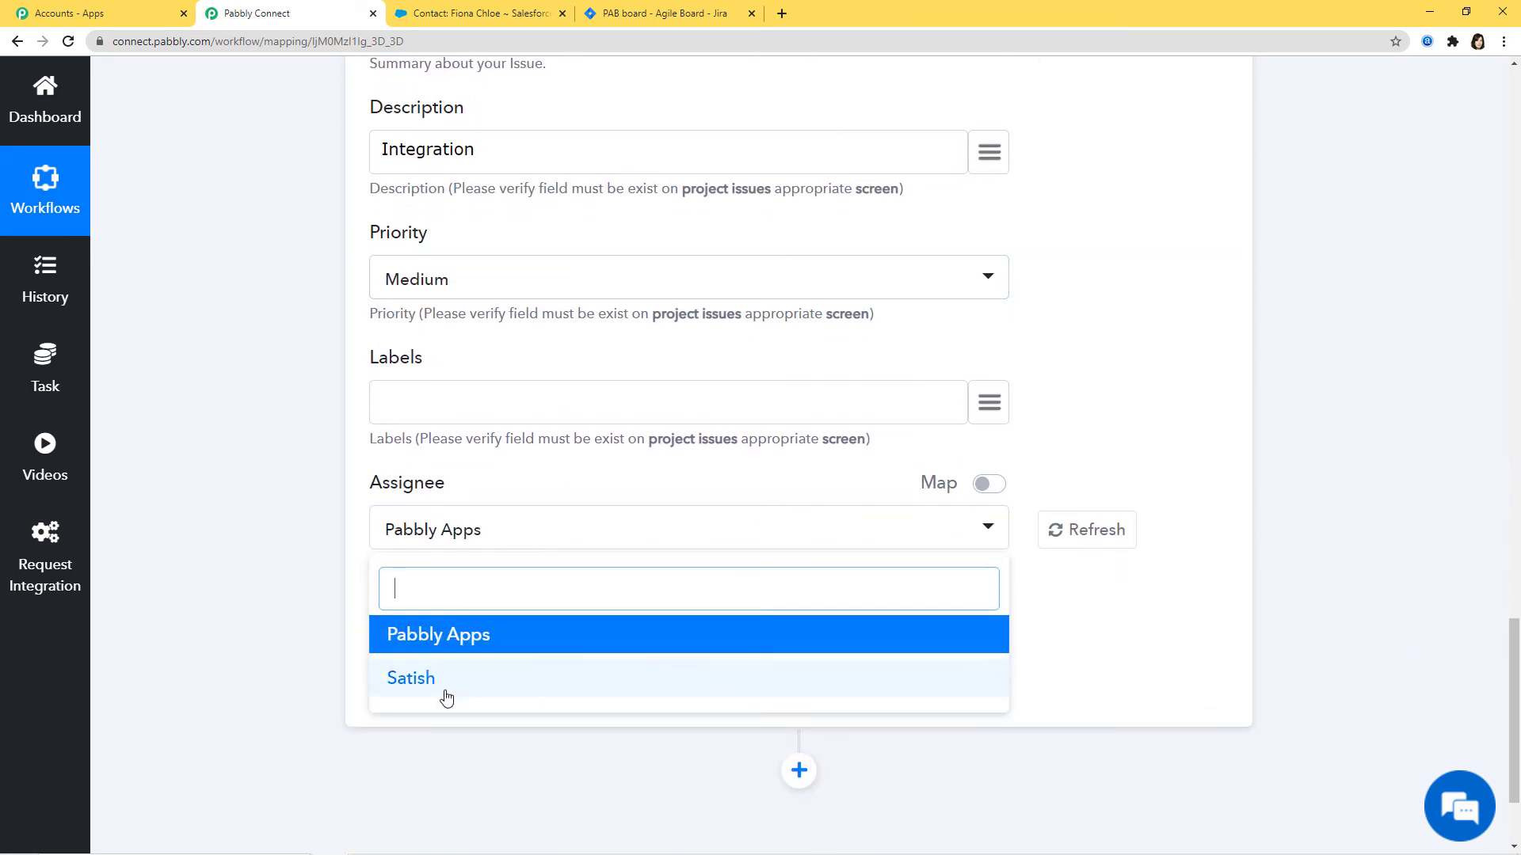
{"action": "left_click", "coordinate": [450, 640]}
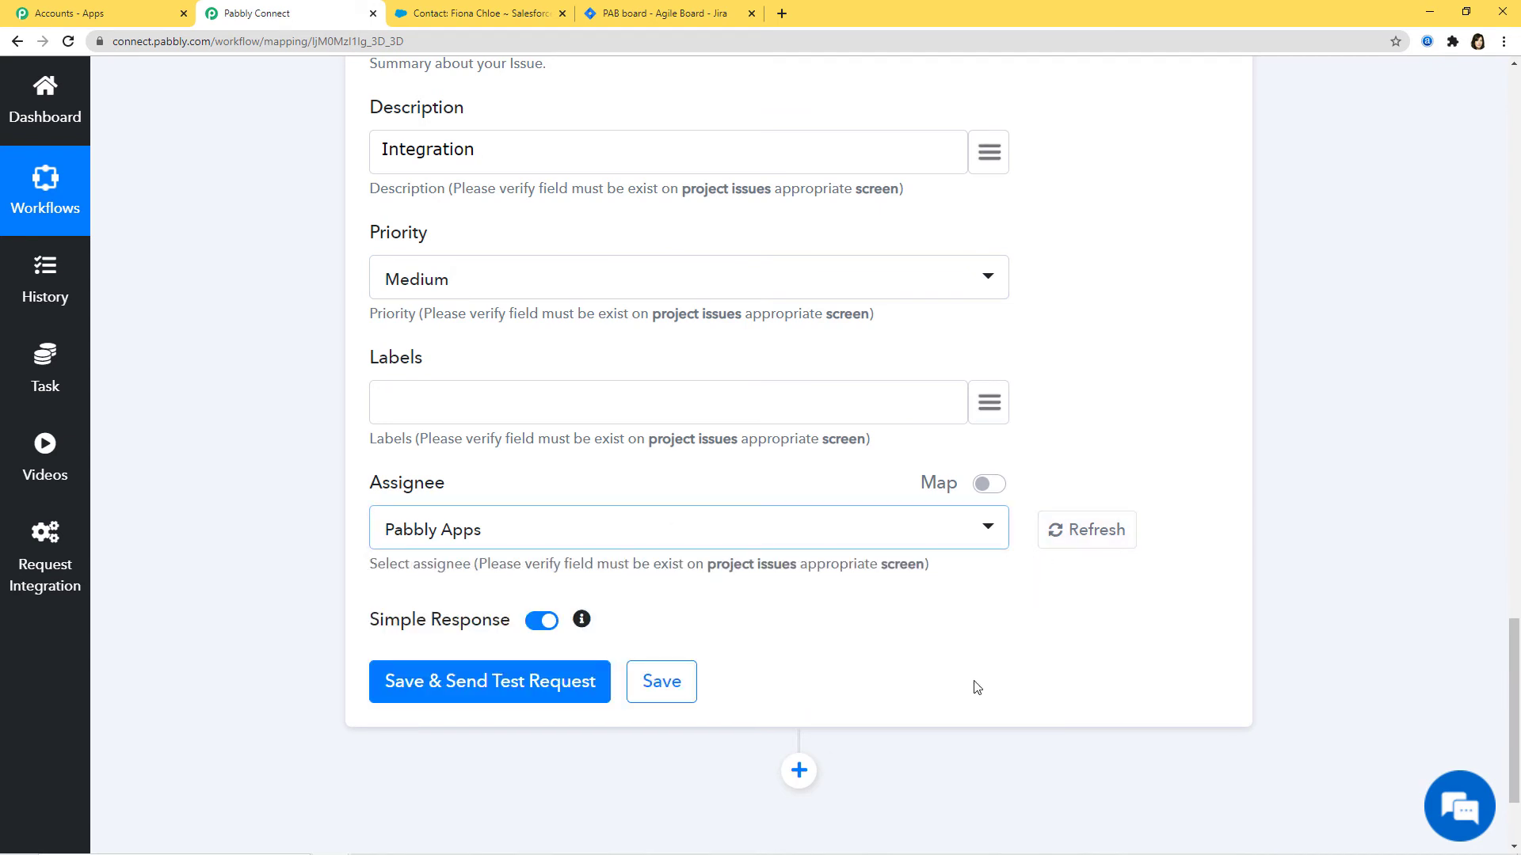
- Send the Jira action's test request, save the action, and check the issue list of the pabbly2 project in Jira
{"action": "left_click", "coordinate": [501, 689]}
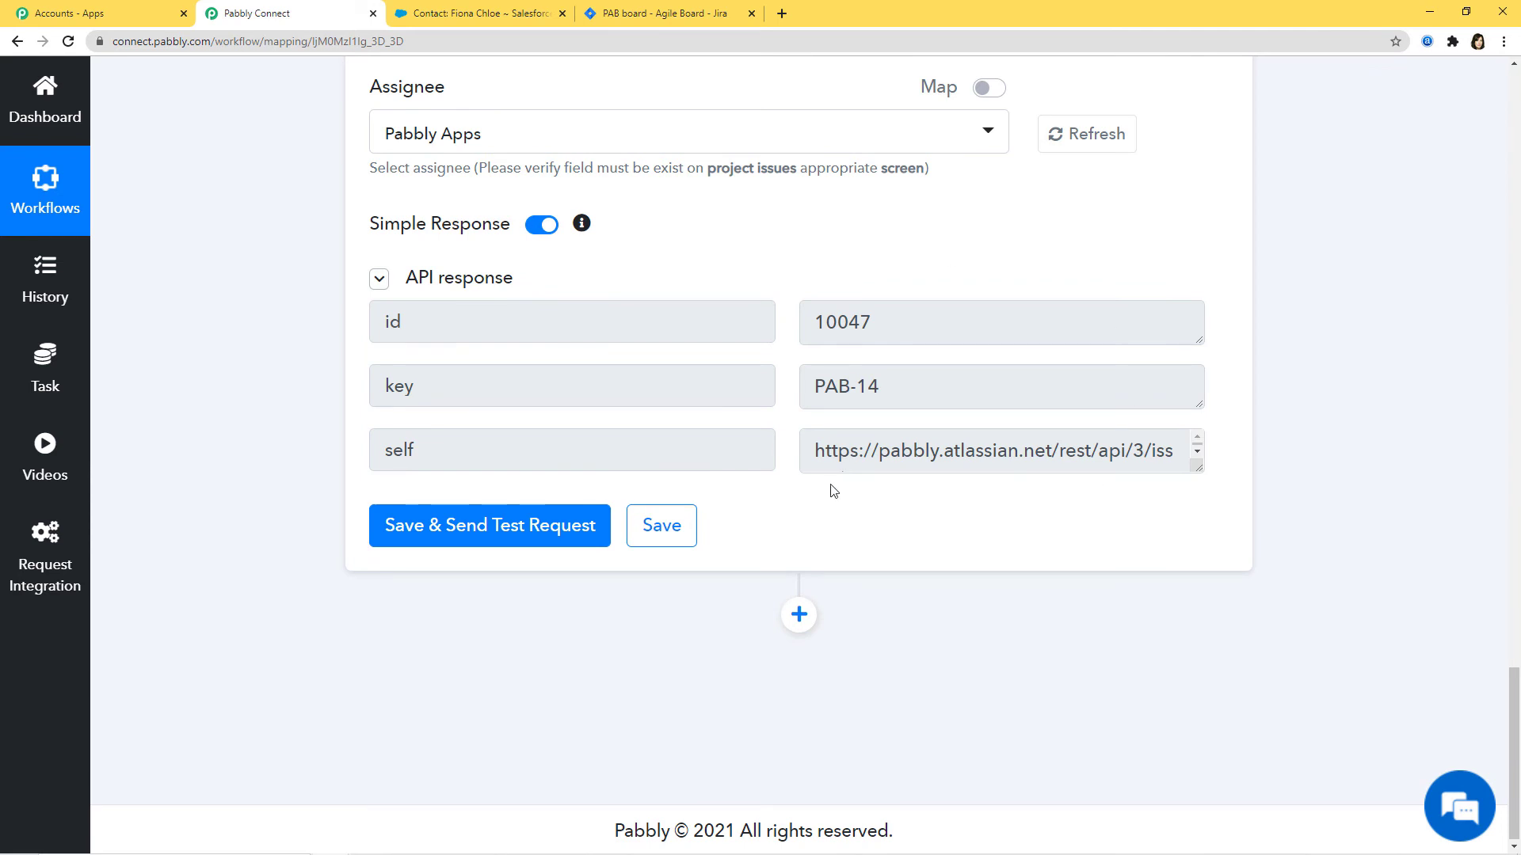
{"action": "left_click", "coordinate": [669, 526]}
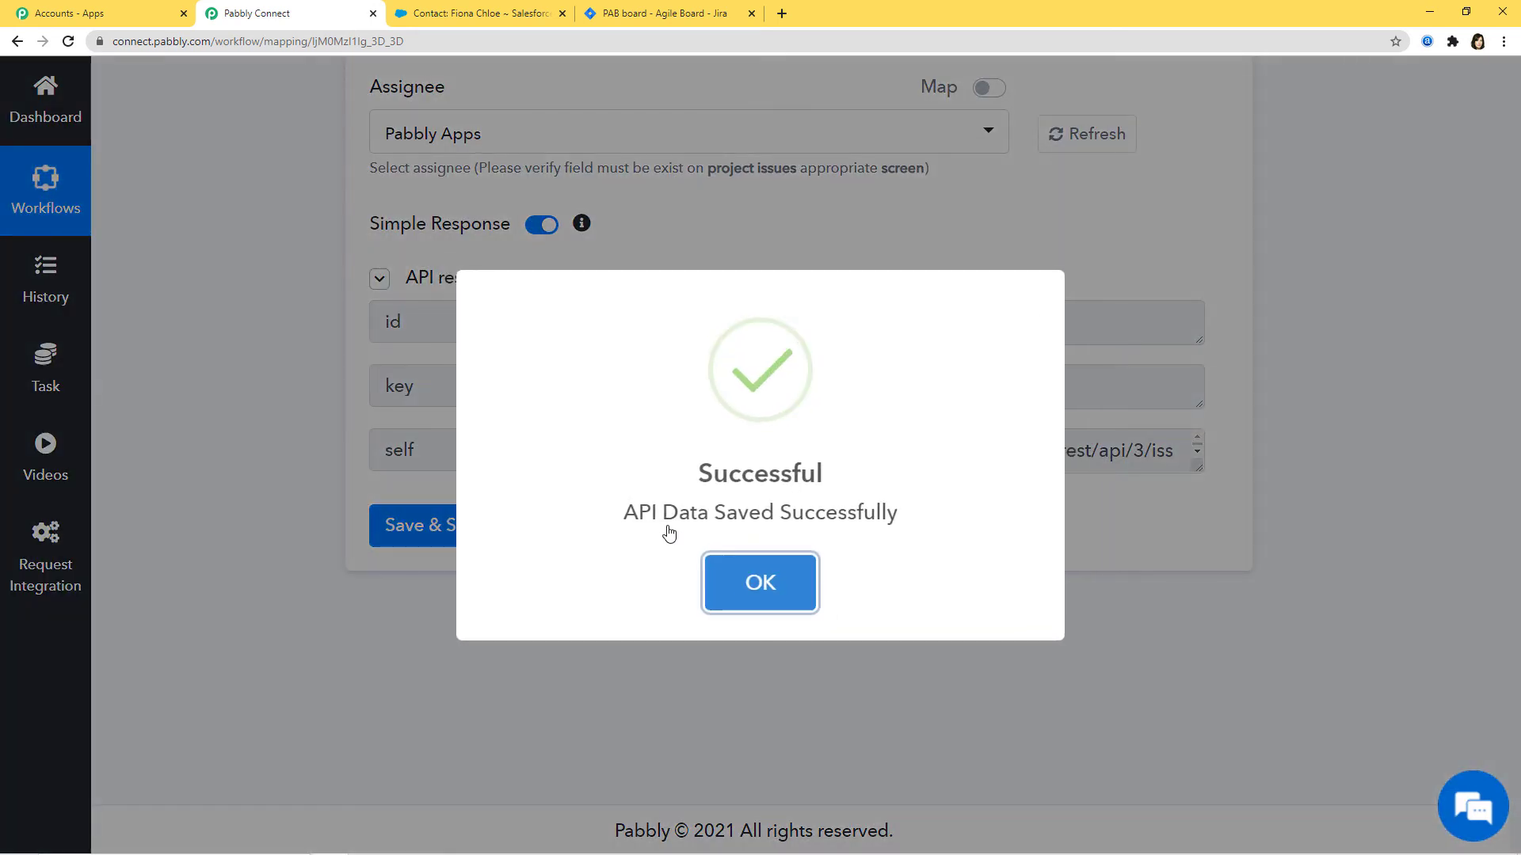
{"action": "left_click", "coordinate": [783, 583]}
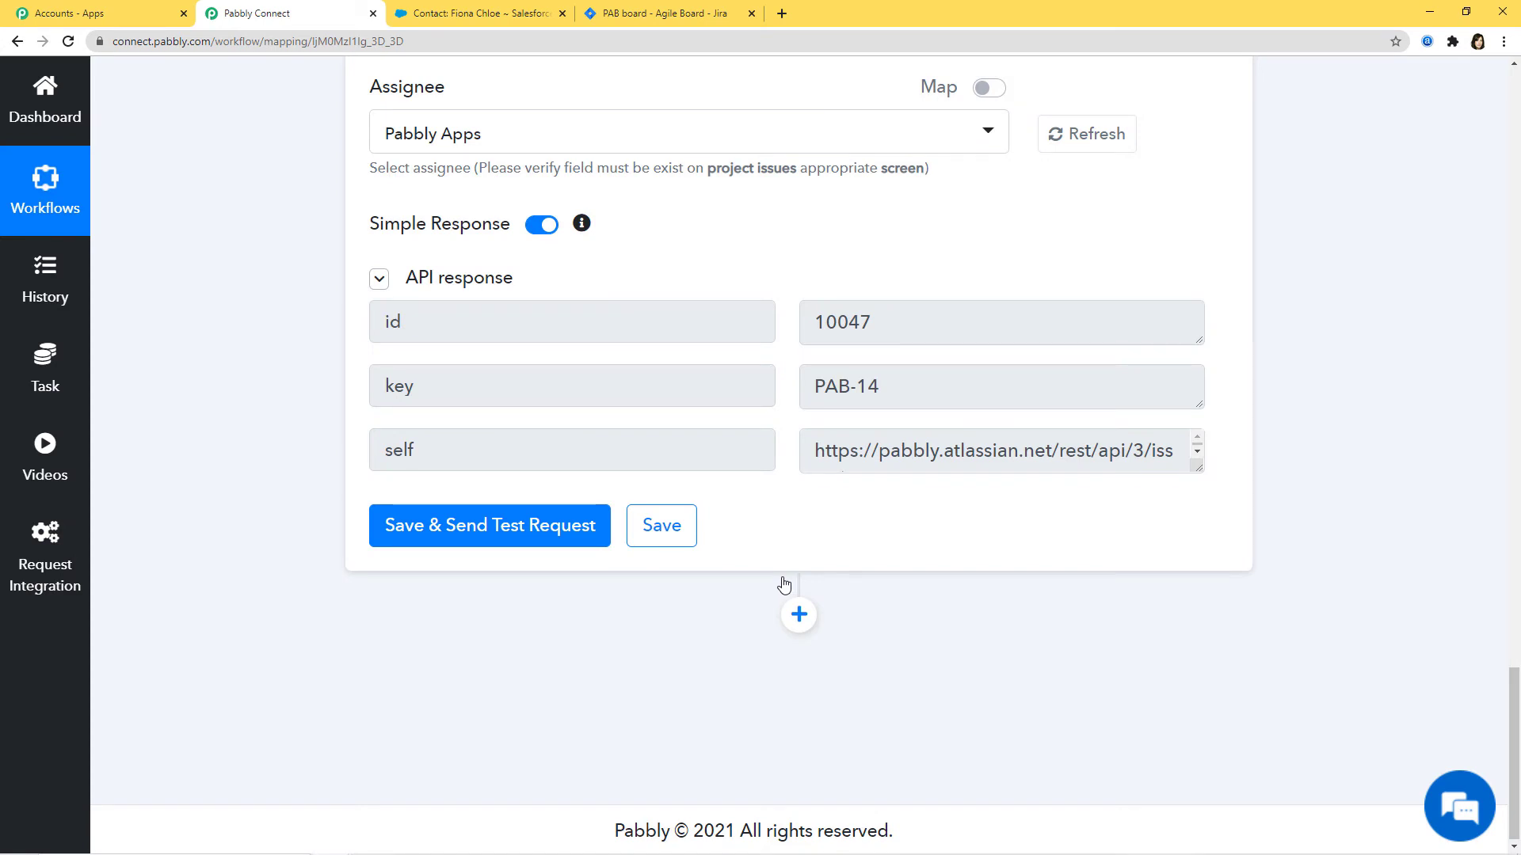
{"action": "left_click", "coordinate": [651, 11]}
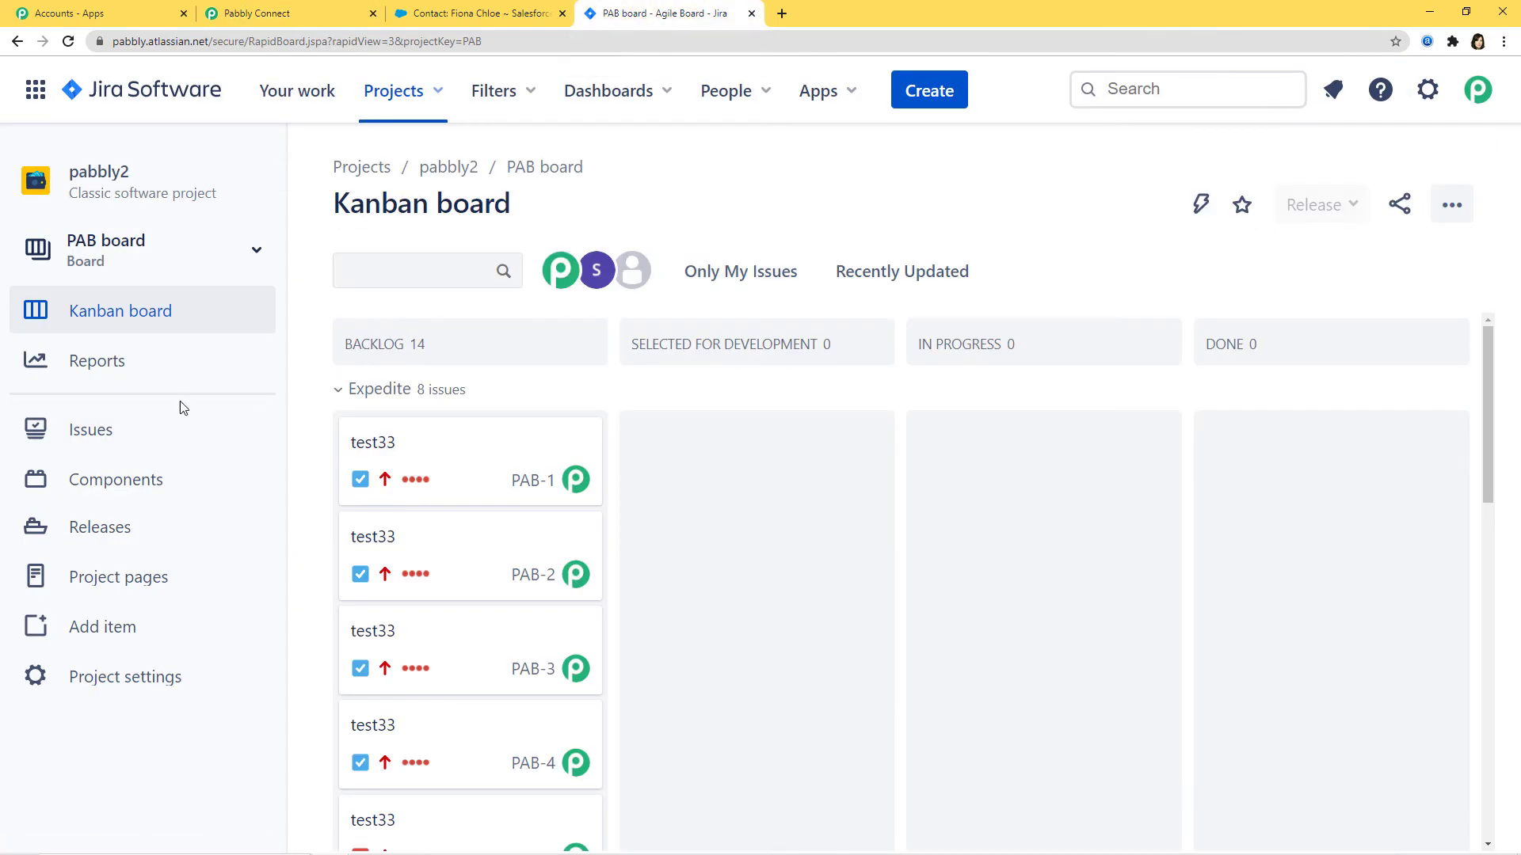
{"action": "left_click", "coordinate": [81, 435]}
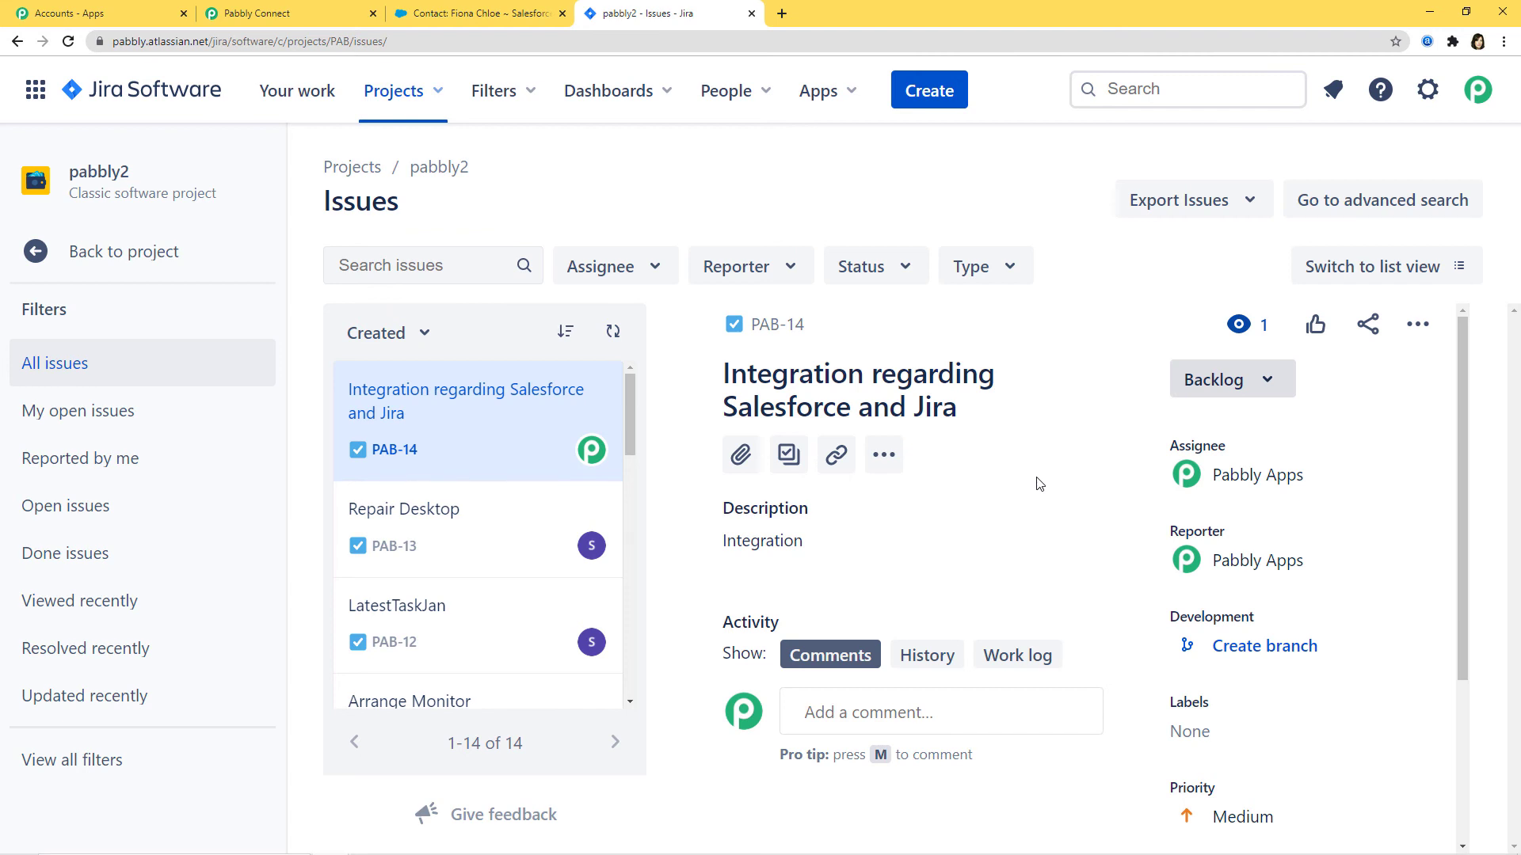
- Switch to Salesforce and create a task for the open contact with subject "Task regarding integration" and due date 1/31/2021
{"action": "left_click", "coordinate": [440, 14]}
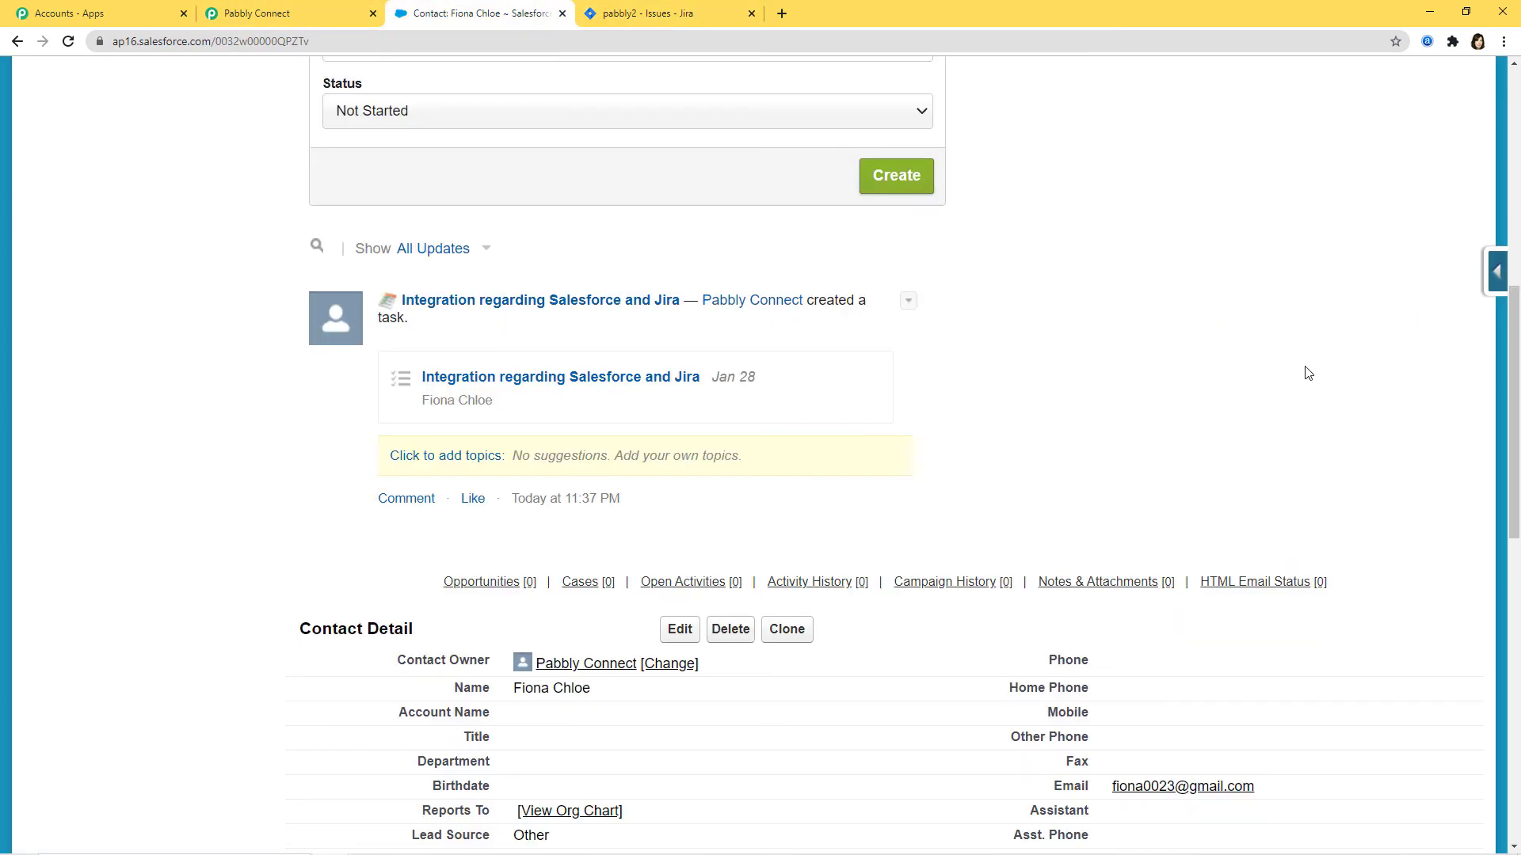
{"action": "scroll", "coordinate": [1308, 373], "scroll_direction": "up", "scroll_amount": 9}
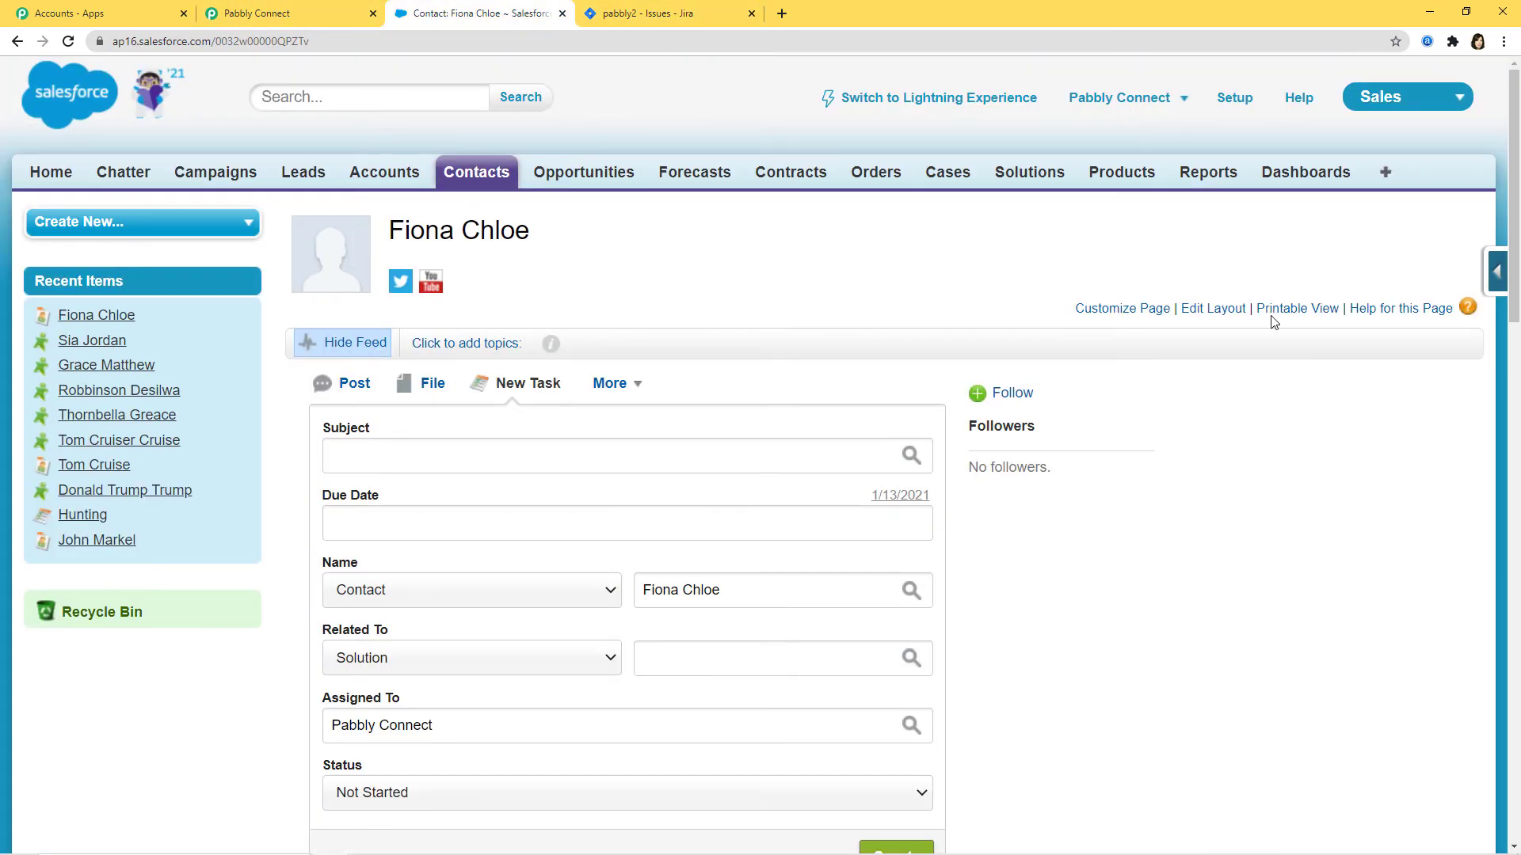
{"action": "left_click", "coordinate": [346, 456]}
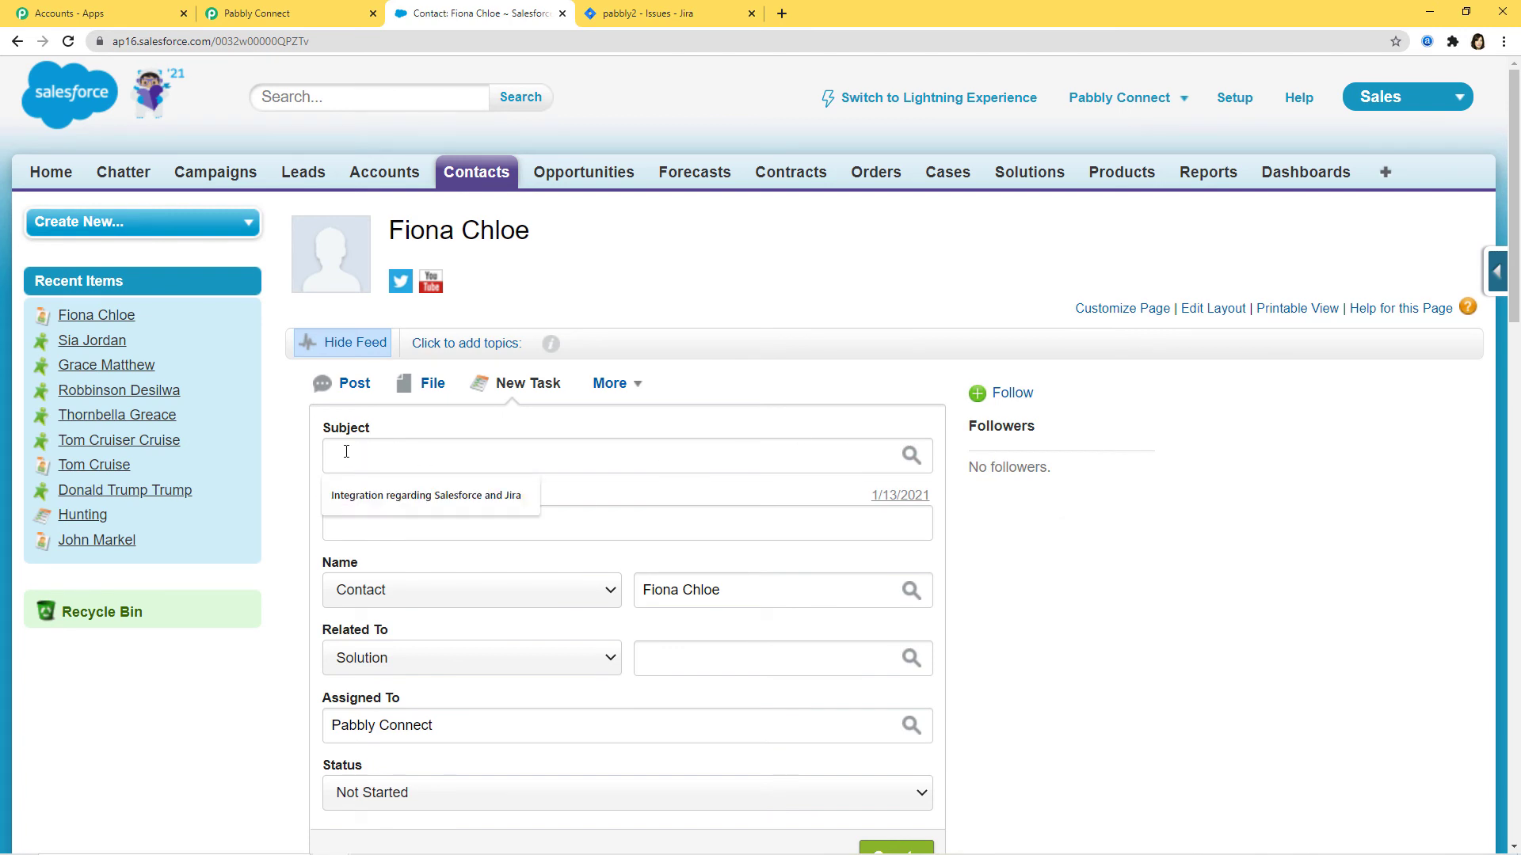
{"action": "type", "text": "Task regarding integration"}
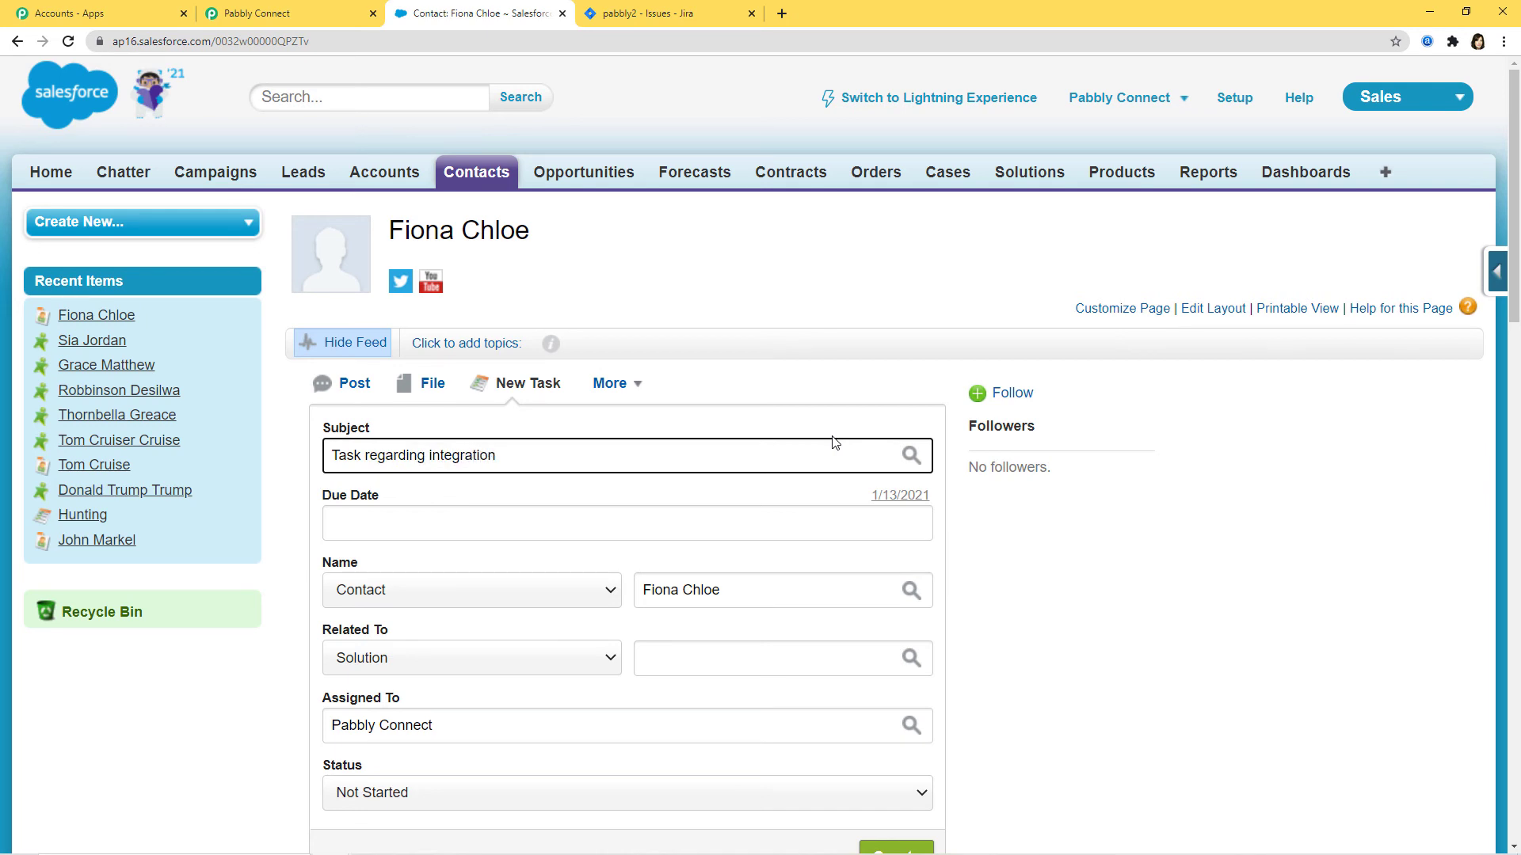
{"action": "left_click", "coordinate": [772, 522]}
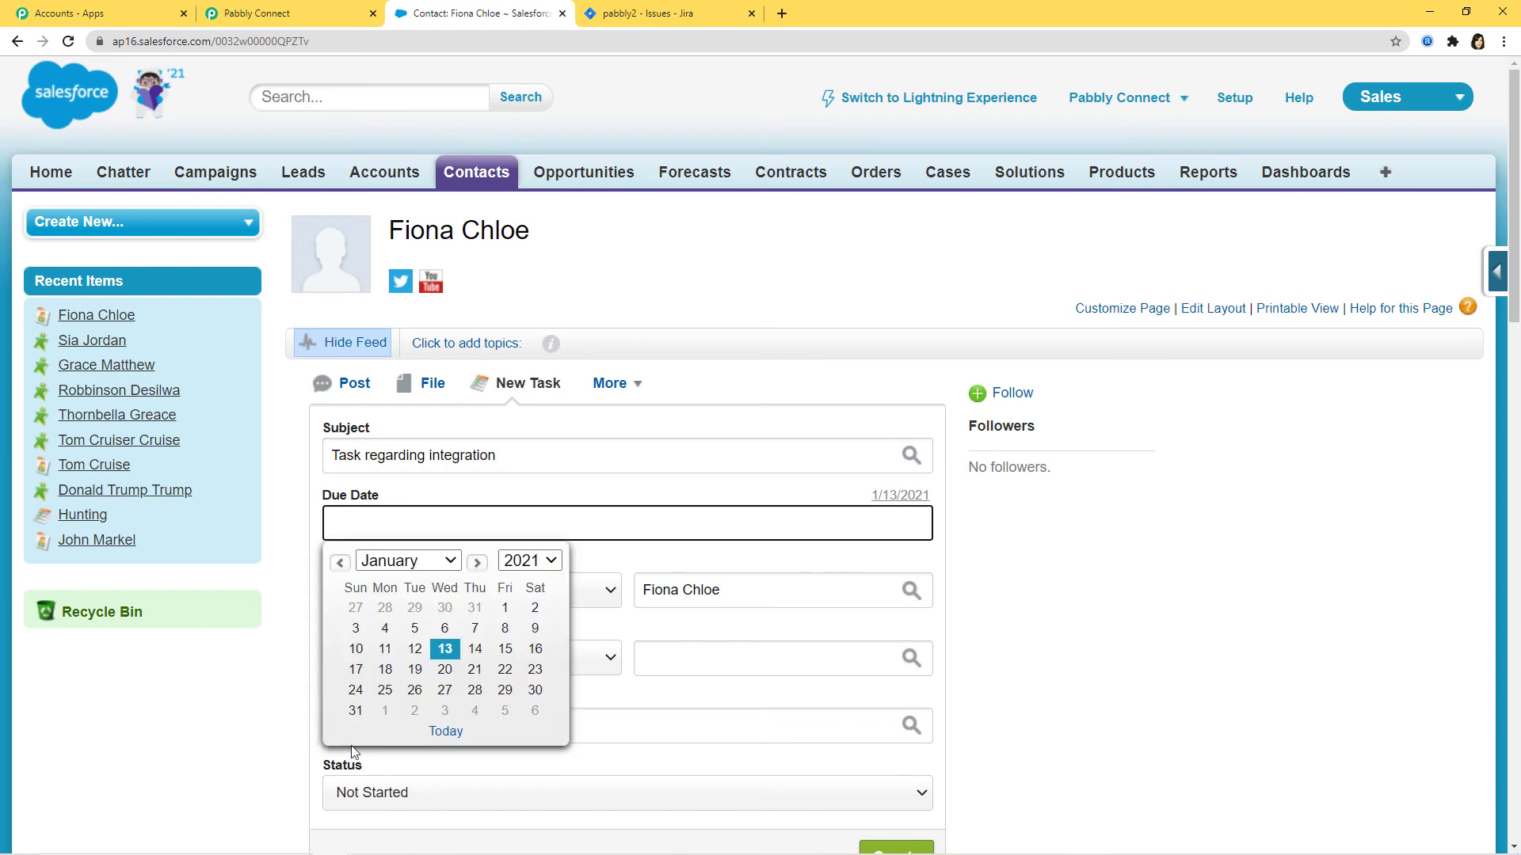
{"action": "left_click", "coordinate": [355, 710]}
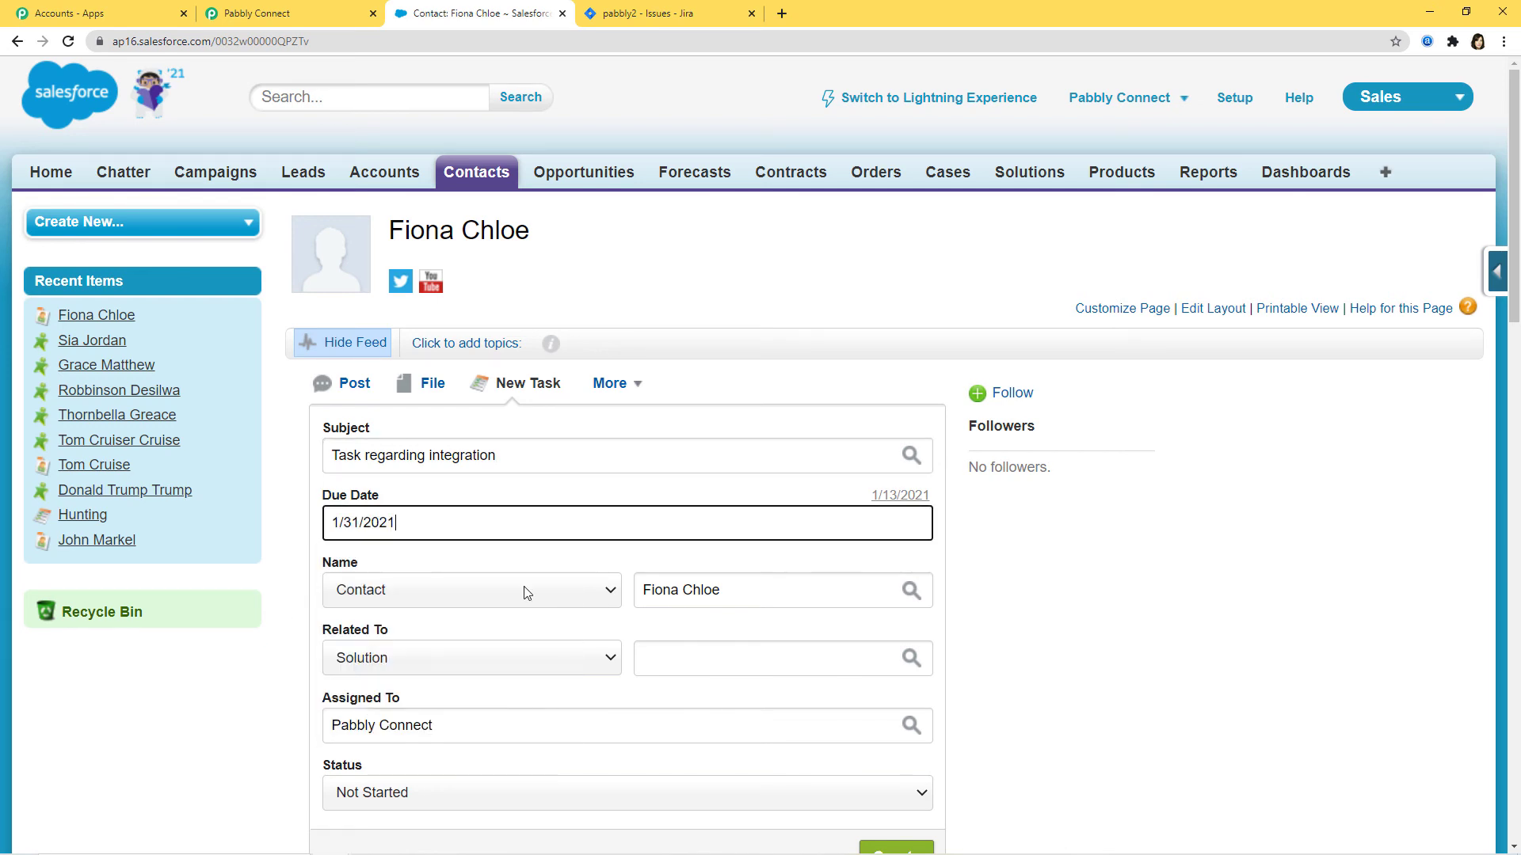
{"action": "scroll", "coordinate": [761, 616], "scroll_direction": "down", "scroll_amount": 2}
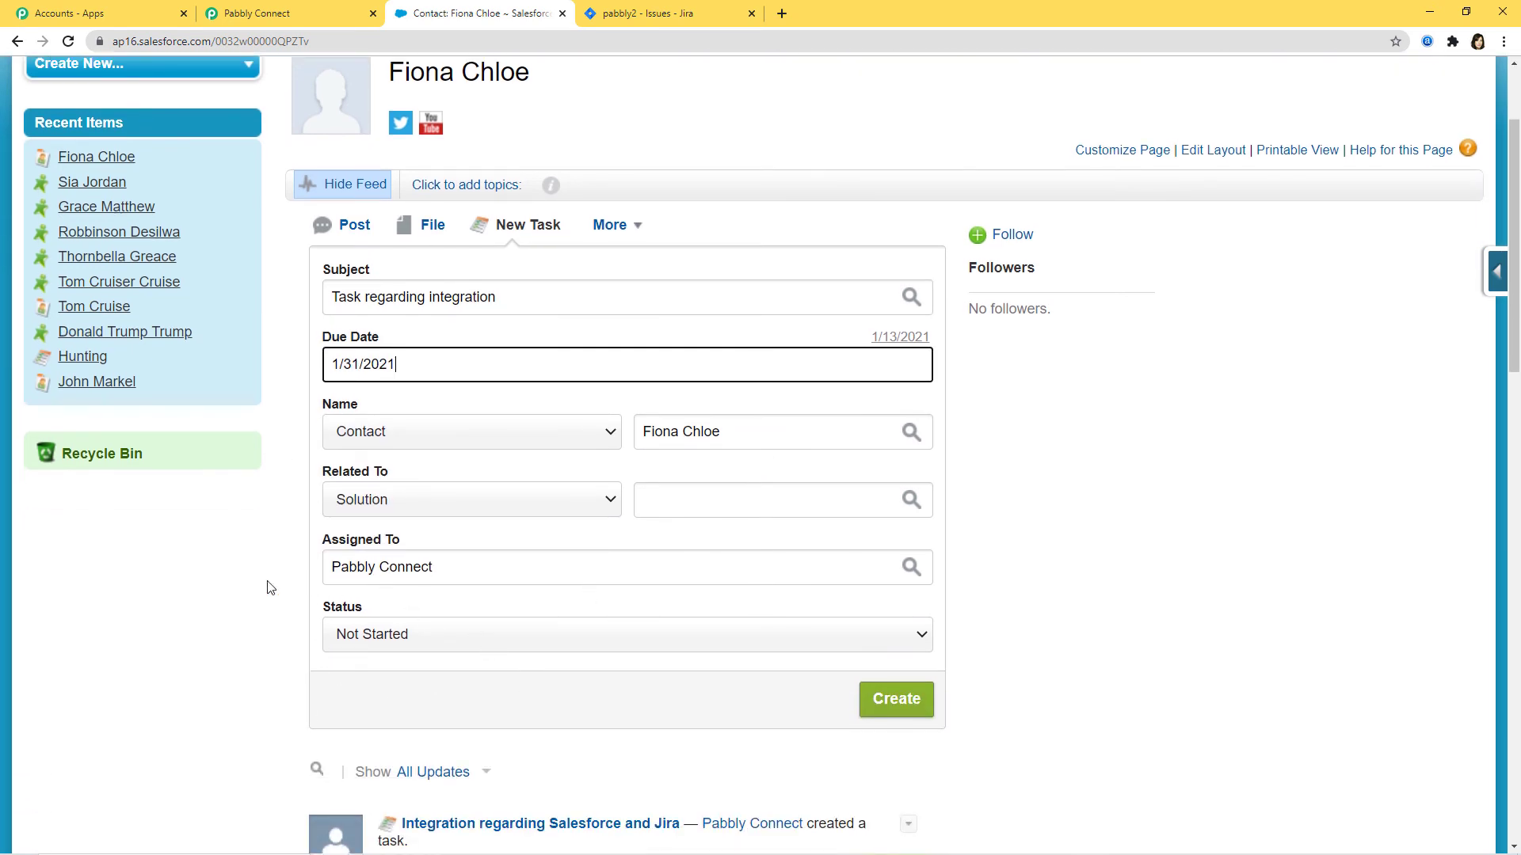
{"action": "scroll", "coordinate": [307, 455], "scroll_direction": "down", "scroll_amount": 1}
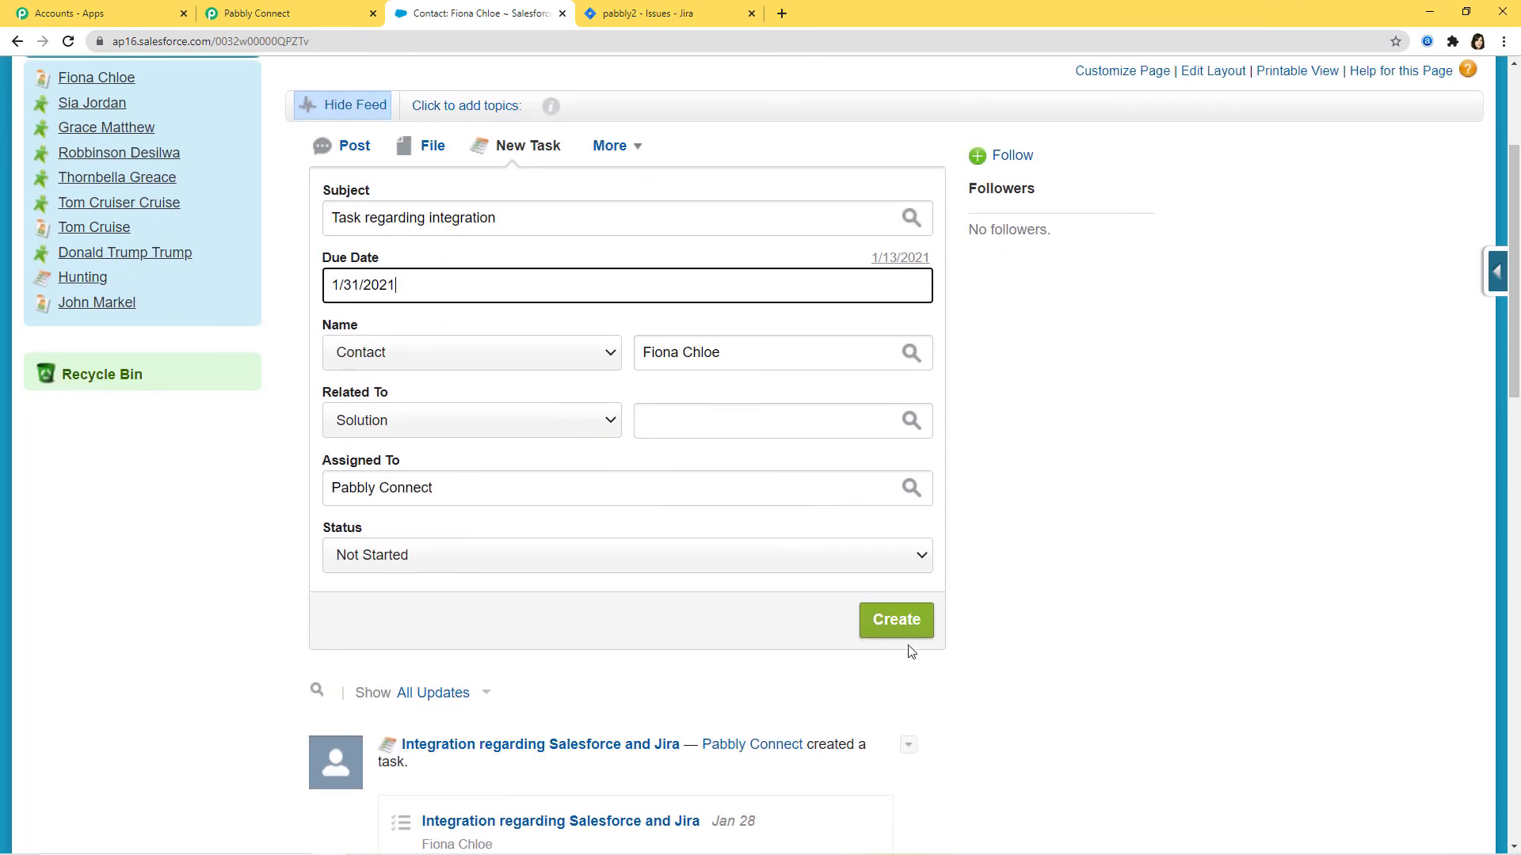
{"action": "left_click", "coordinate": [898, 622]}
{"action": "scroll", "coordinate": [1219, 508], "scroll_direction": "down", "scroll_amount": 5}
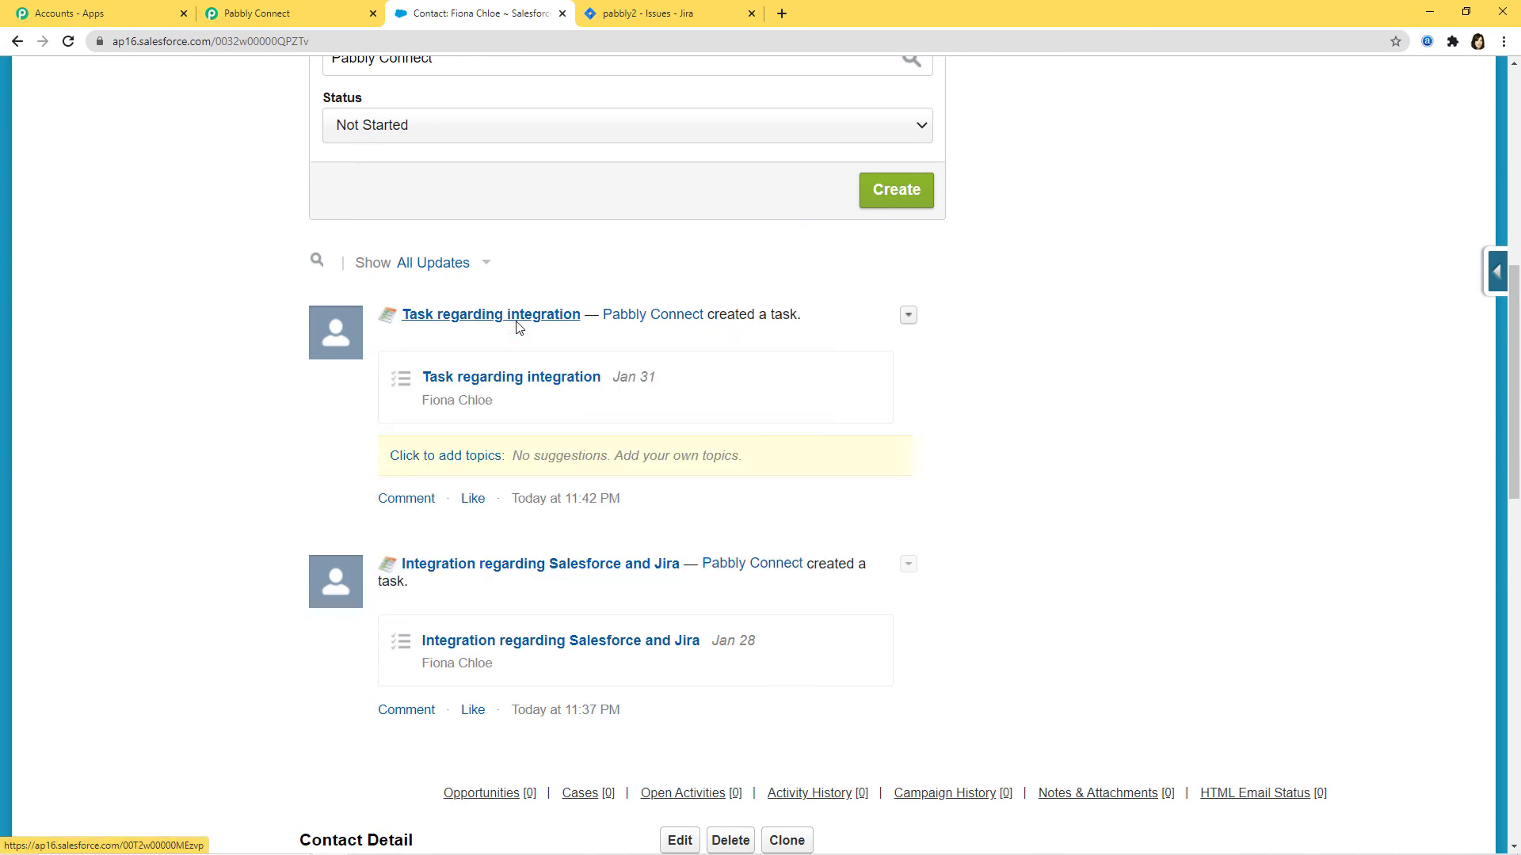
- Switch to Jira, reload the pabbly2 issue list and review the details of the "Task regarding integration" issue
{"action": "left_click", "coordinate": [732, 8]}
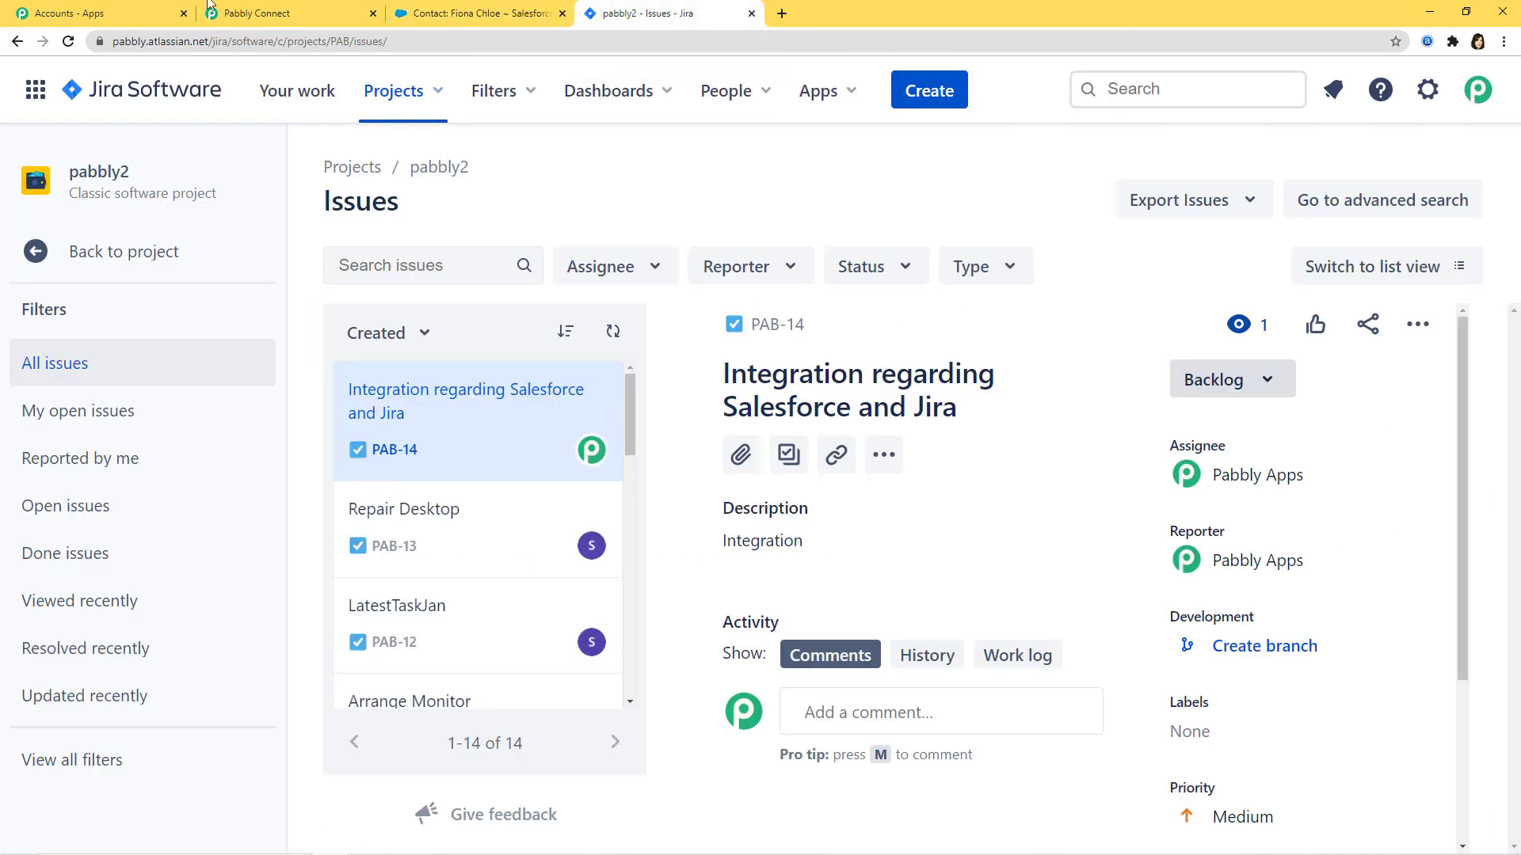
{"action": "left_click", "coordinate": [68, 41]}
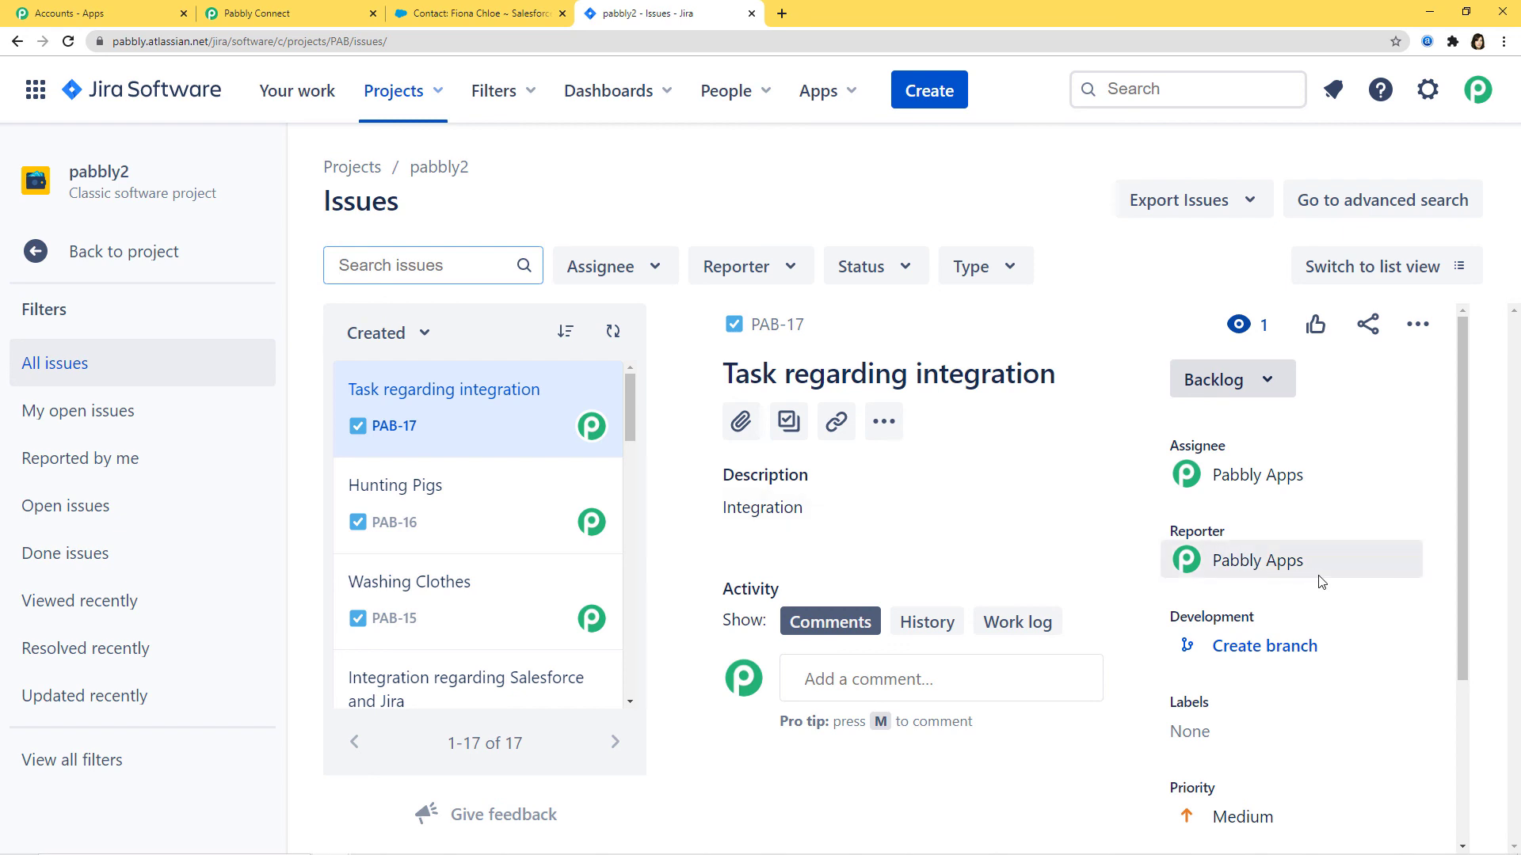
{"action": "scroll", "coordinate": [1319, 582], "scroll_direction": "down", "scroll_amount": 3}
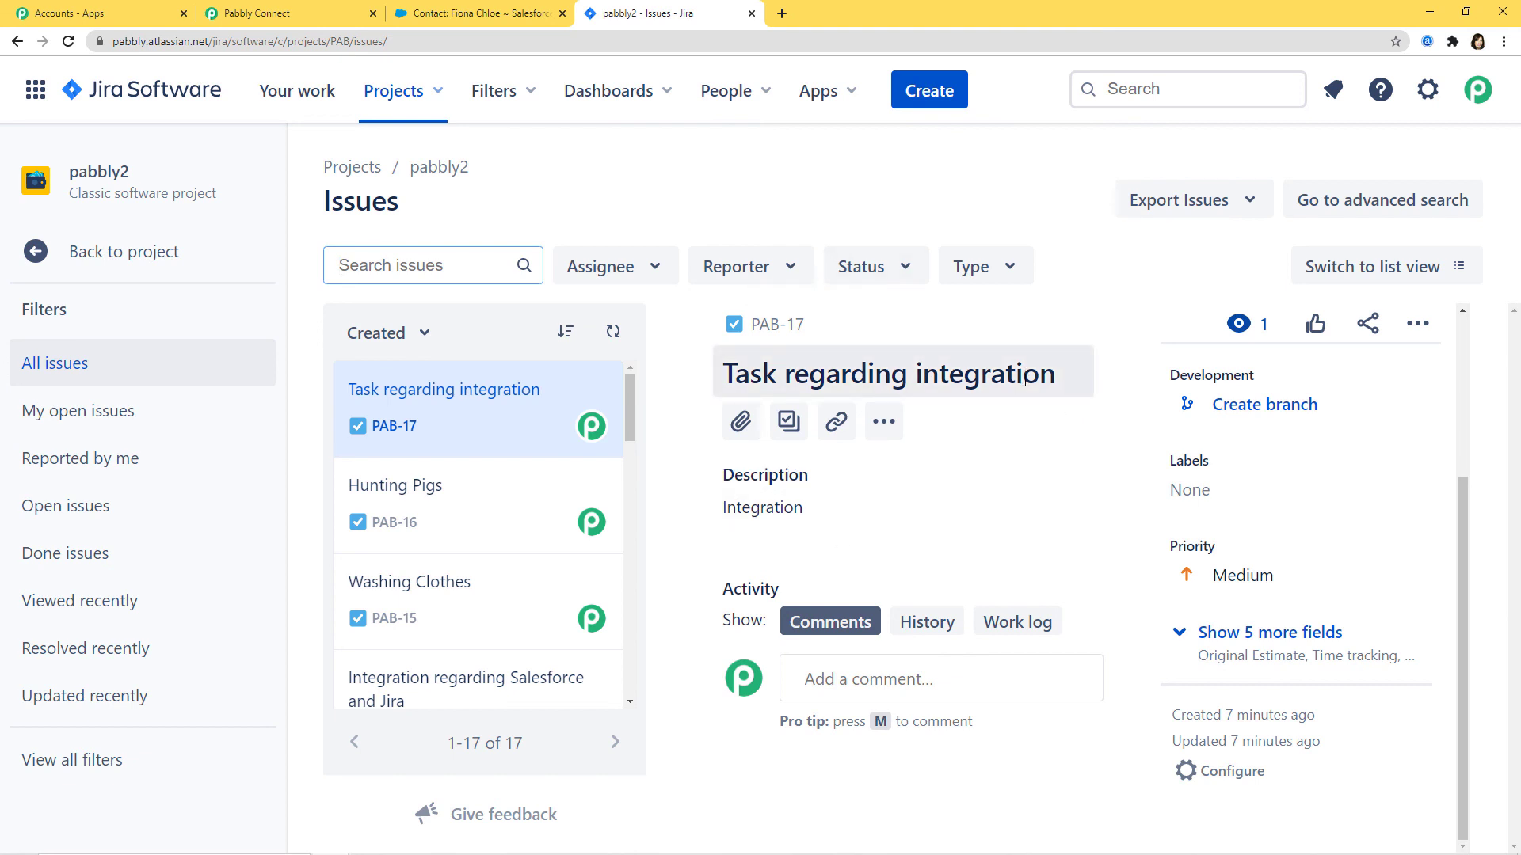
- Return to the Salesforce to Jira workflow in Pabbly Connect and collapse its trigger and action steps for an overview
{"action": "left_click", "coordinate": [278, 16]}
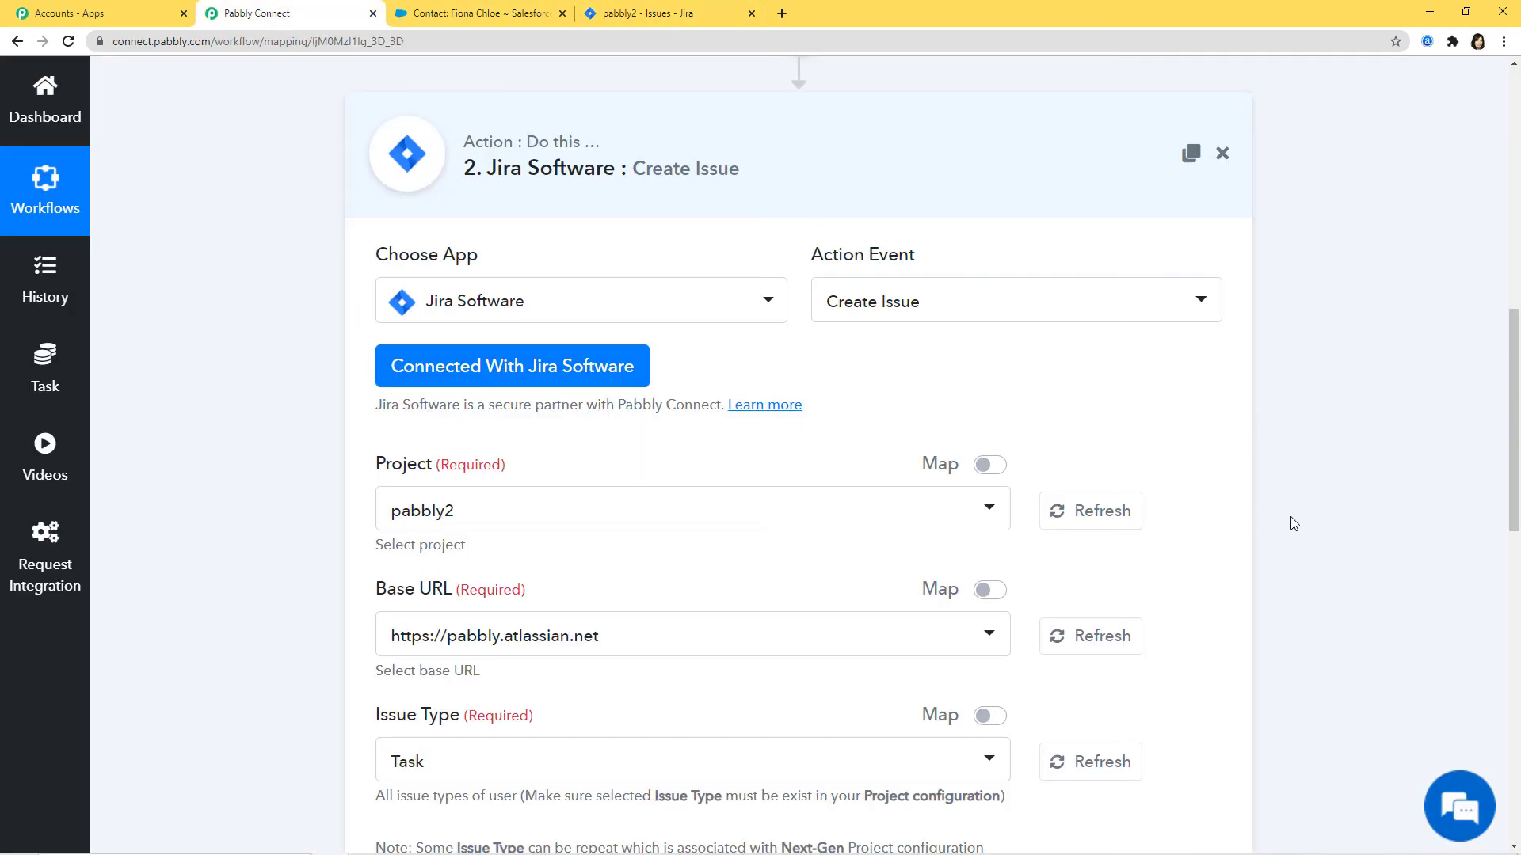
{"action": "scroll", "coordinate": [1294, 524], "scroll_direction": "up", "scroll_amount": 10}
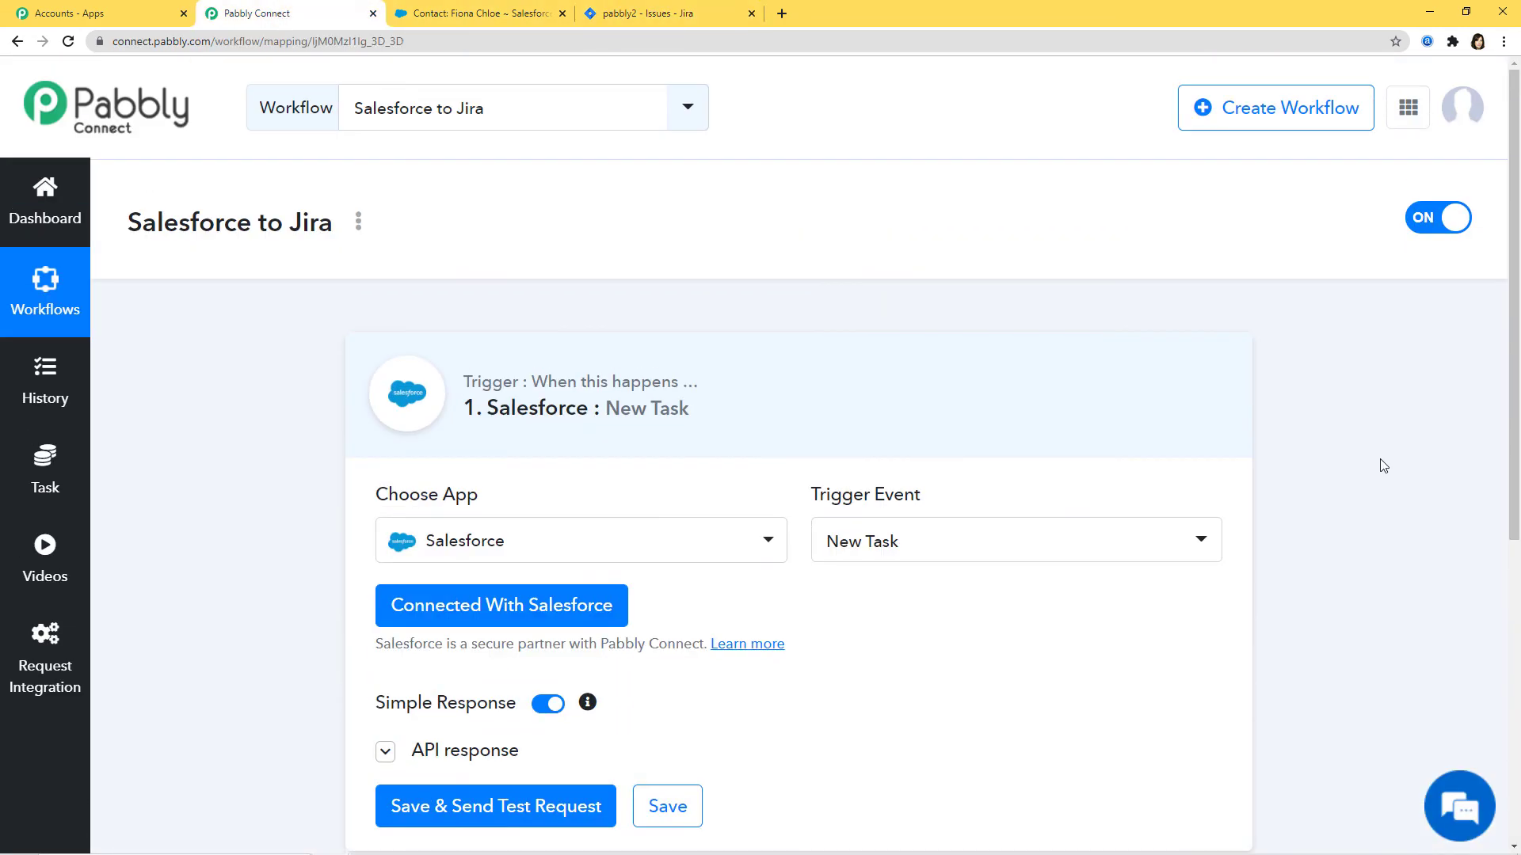
{"action": "left_click", "coordinate": [977, 408]}
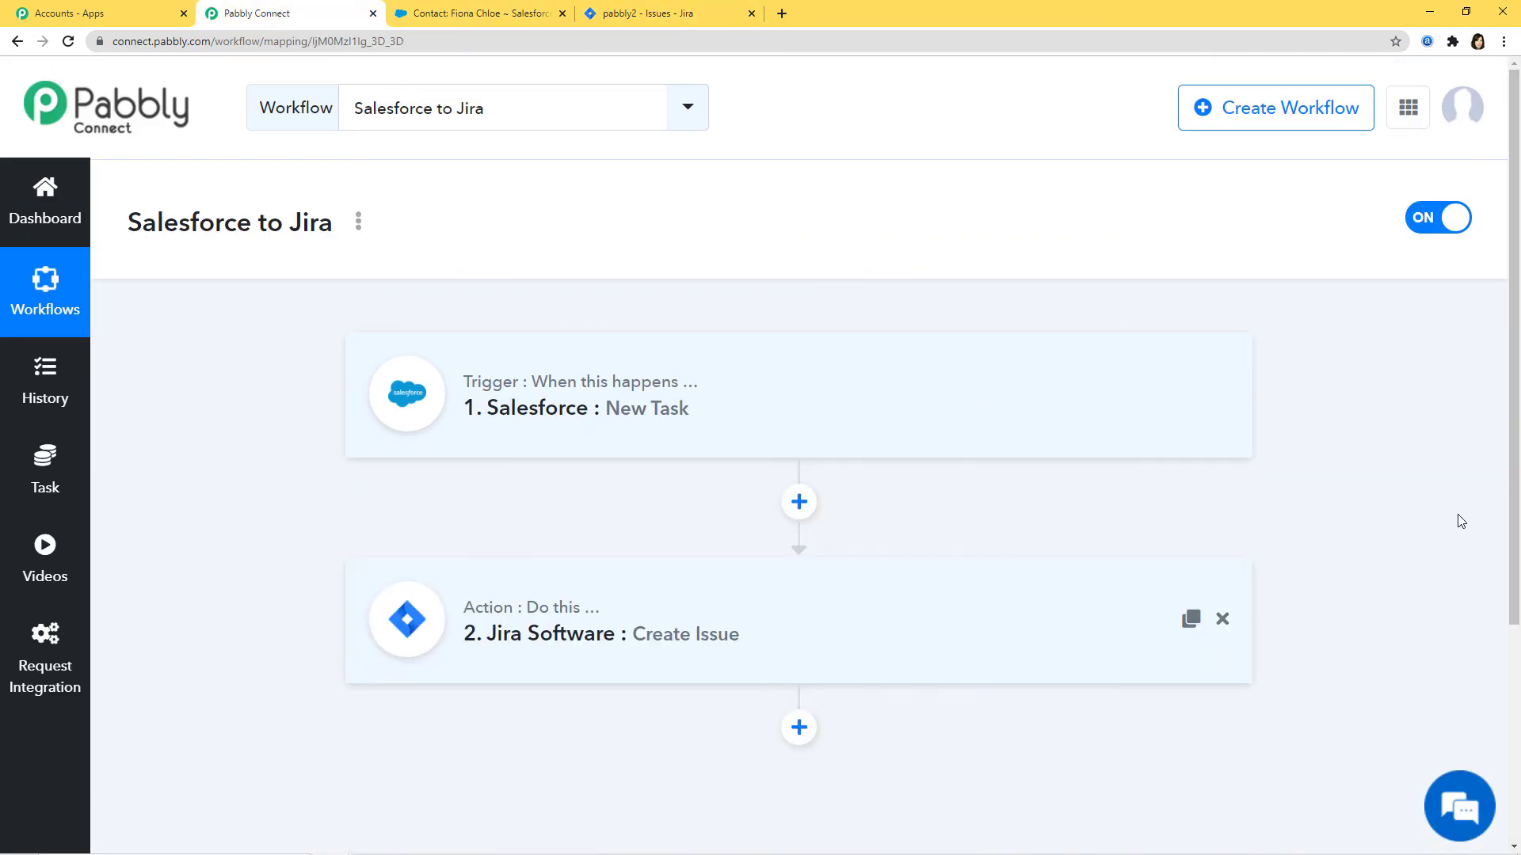